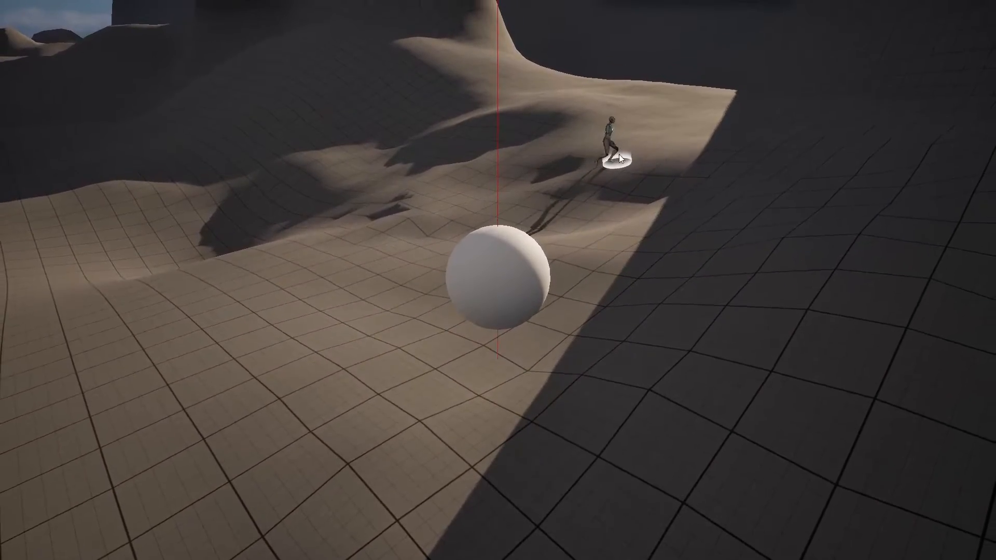
Test the play session by sending the character to several spots on the landscape and moving and rotating the camera around it.
{"action": "middle_click_drag", "start_coordinate": [627, 173], "coordinate": [605, 163]}
{"action": "key", "text": "w"}
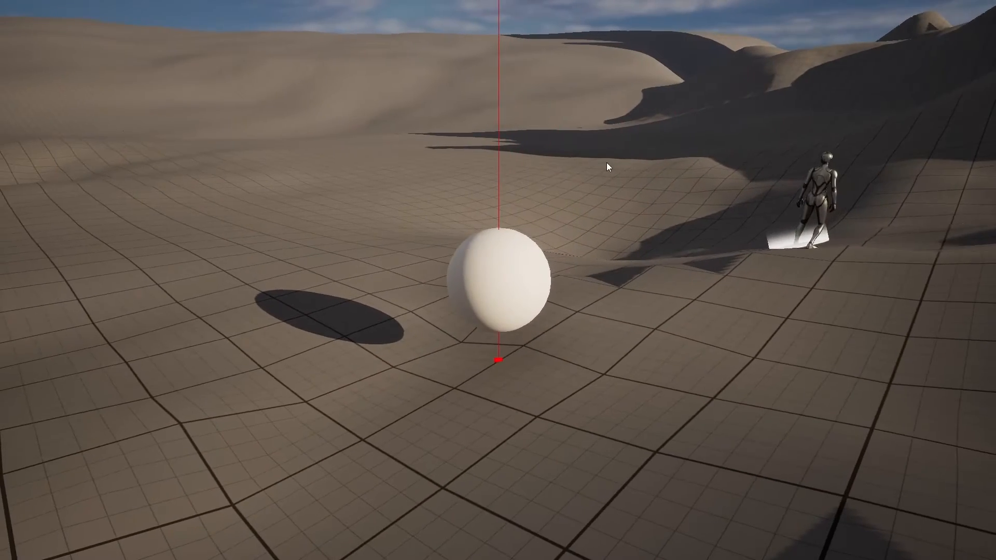
{"action": "left_click", "coordinate": [603, 165]}
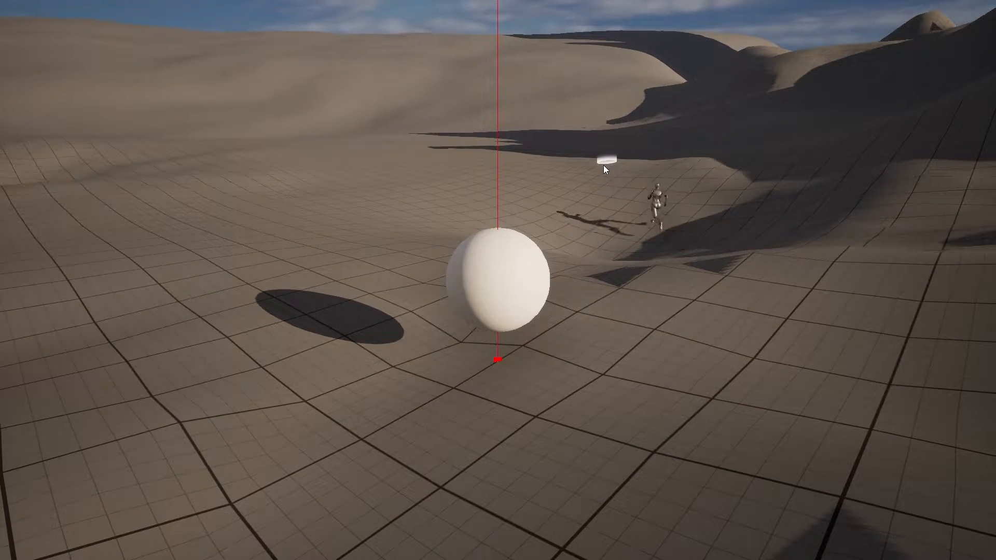
{"action": "left_click", "coordinate": [435, 157]}
{"action": "middle_click_drag", "start_coordinate": [568, 166], "coordinate": [552, 216]}
{"action": "key", "text": "d"}
{"action": "key", "text": "w"}
{"action": "left_click", "coordinate": [558, 221]}
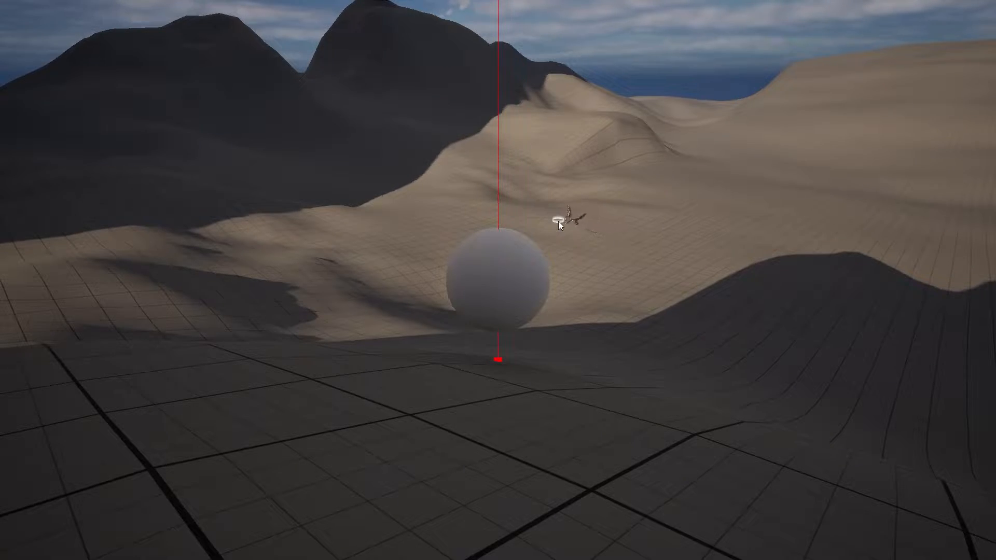
{"action": "key", "text": "w"}
{"action": "middle_click_drag", "start_coordinate": [565, 222], "coordinate": [534, 210]}
{"action": "key", "text": "w"}
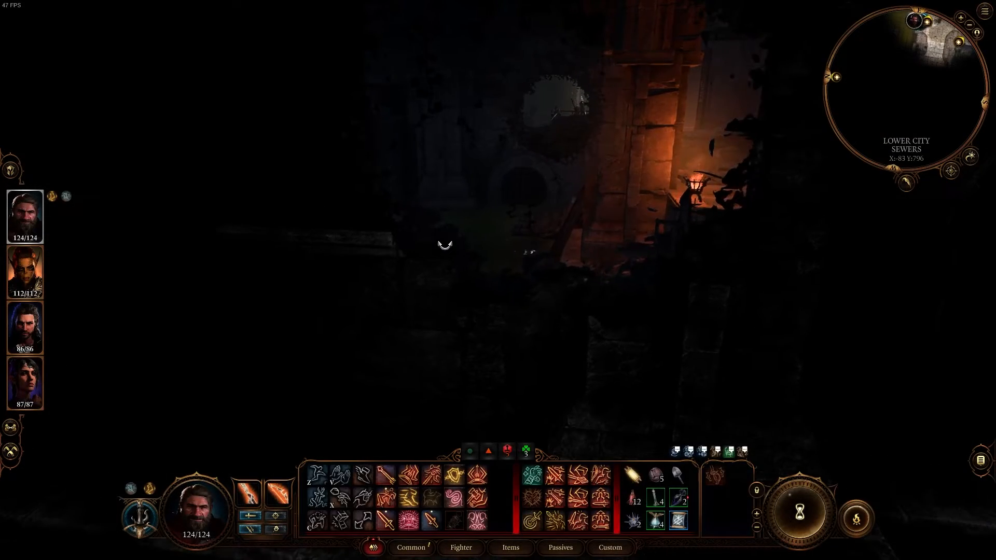
In Baldur's Gate 3, move the camera through the Lower City Sewers and examine how walls in its way are masked.
{"action": "middle_click_drag", "start_coordinate": [445, 246], "coordinate": [468, 238]}
{"action": "key", "text": "w"}
{"action": "key", "text": "s"}
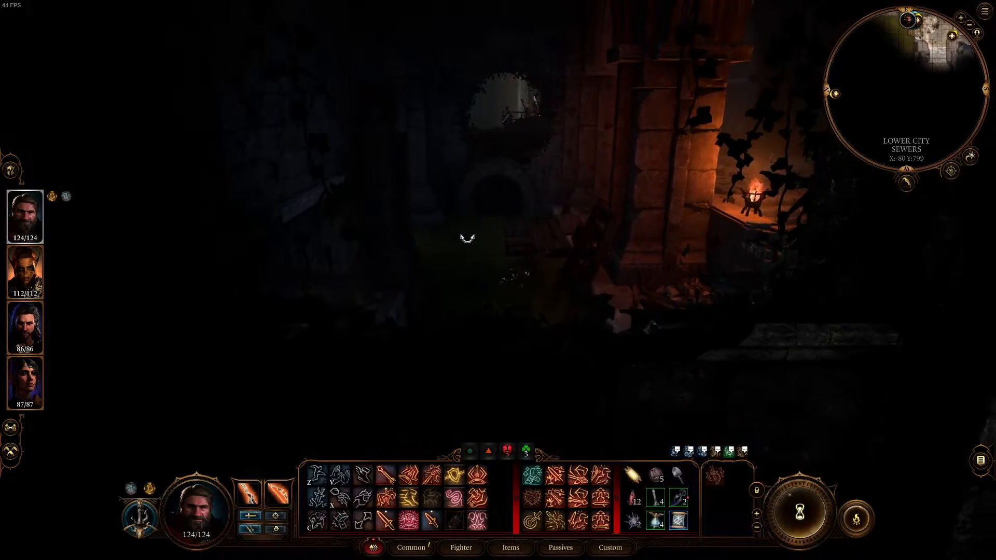
{"action": "key", "text": "w"}
{"action": "left_click_drag", "start_coordinate": [468, 238], "coordinate": [467, 238]}
{"action": "middle_click_drag", "start_coordinate": [467, 238], "coordinate": [480, 165]}
{"action": "key", "text": "w"}
{"action": "key", "text": "w"}
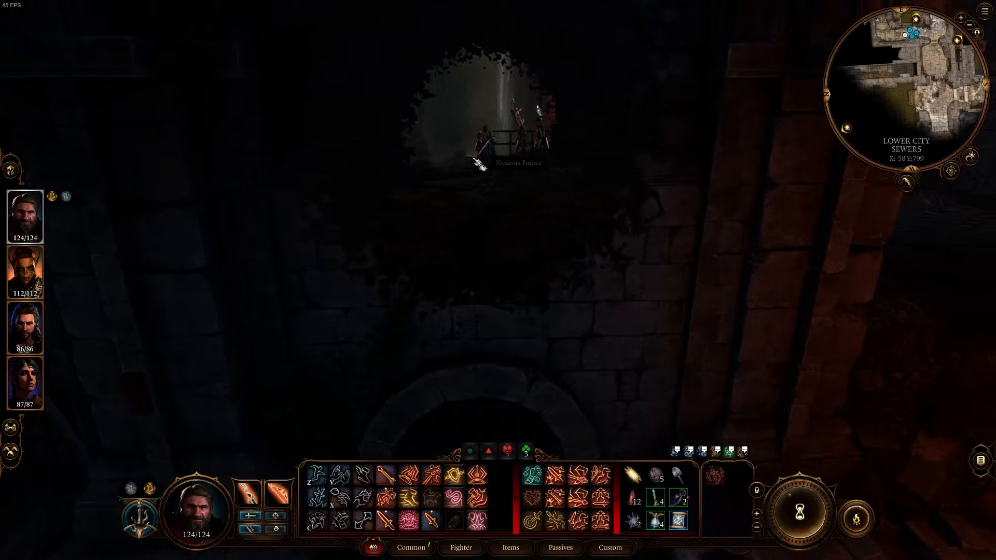
{"action": "key", "text": "w"}
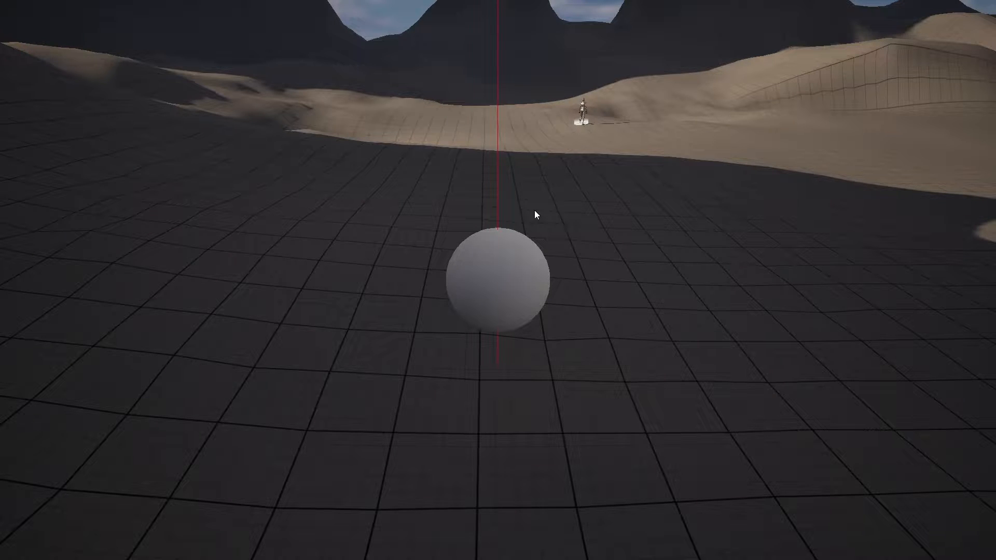
Back in the Unreal Editor play session, move the camera forward and sideways, and end the session.
{"action": "key", "text": "w"}
{"action": "key", "text": "d"}
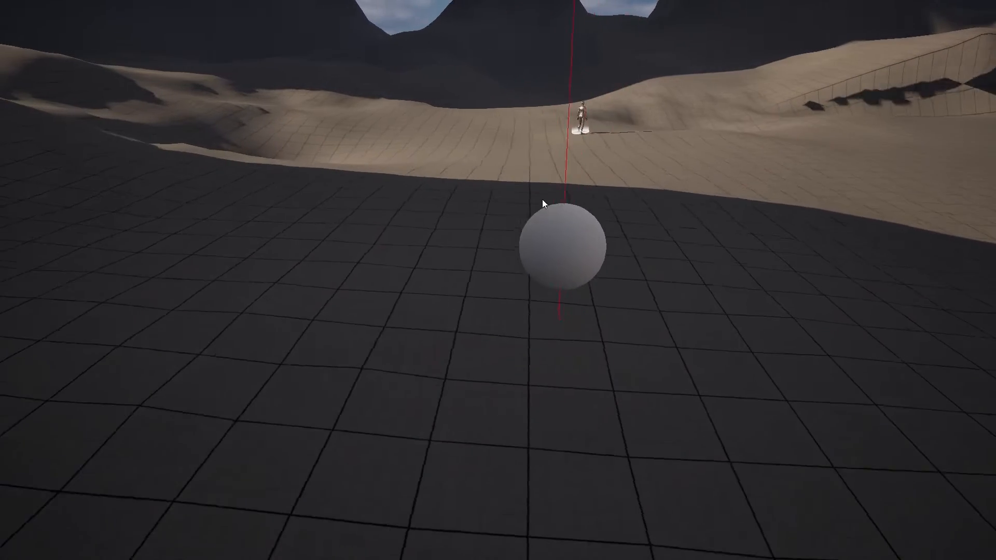
{"action": "key", "text": "Escape"}
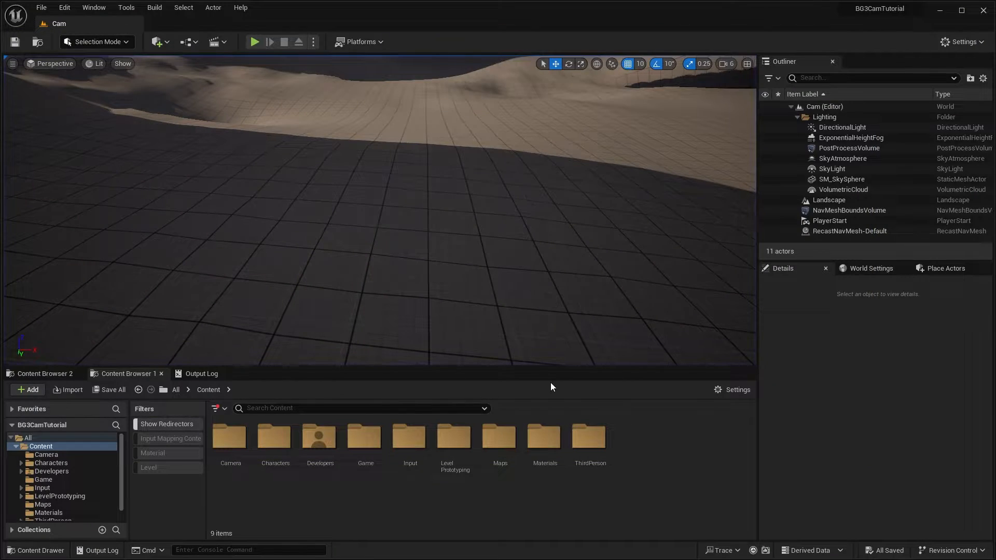
Create a Material Function named MF_EnvironmentMask in the Materials folder.
{"action": "double_click", "coordinate": [544, 436]}
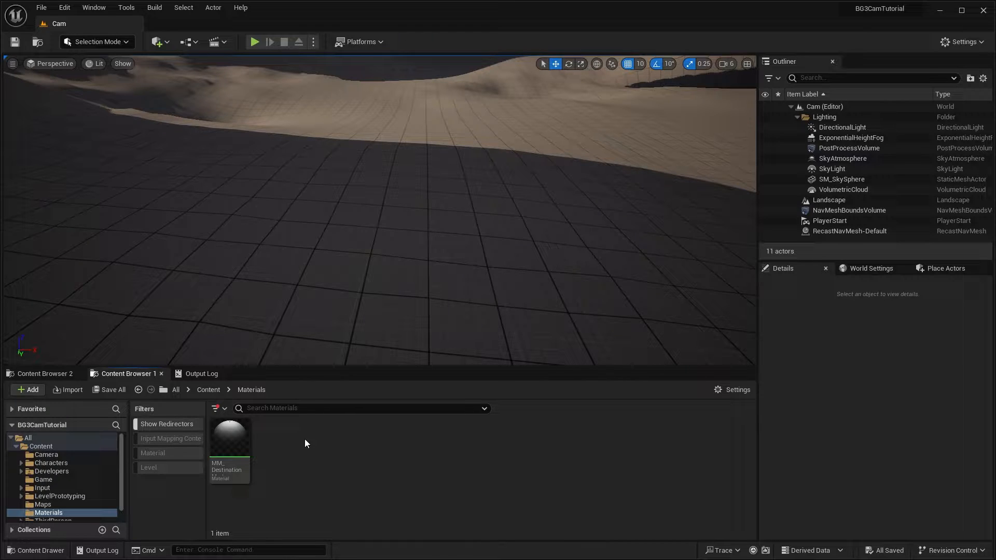
{"action": "right_click", "coordinate": [300, 458]}
{"action": "mouse_move", "coordinate": [365, 340]}
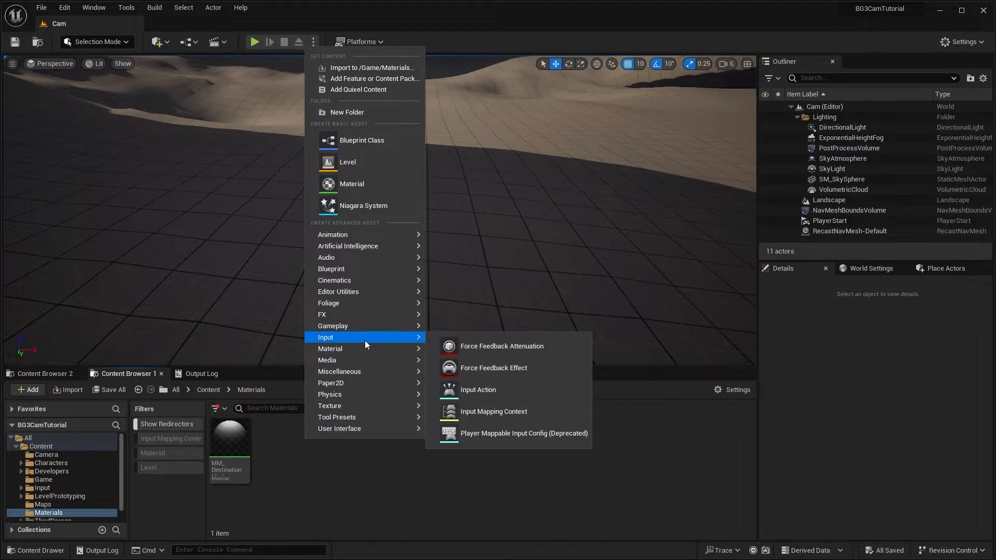
{"action": "mouse_move", "coordinate": [338, 348]}
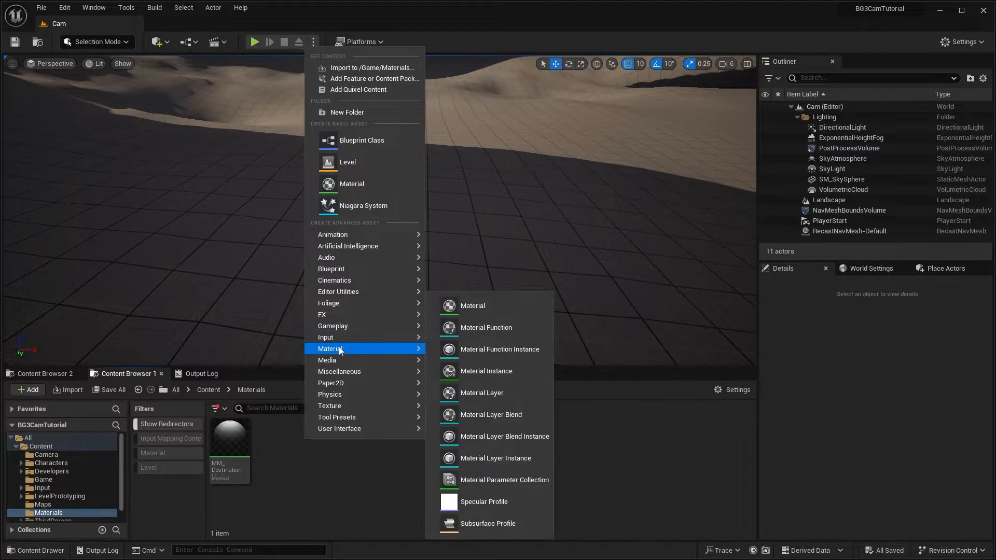
{"action": "left_click", "coordinate": [503, 329]}
{"action": "type", "text": "M"}
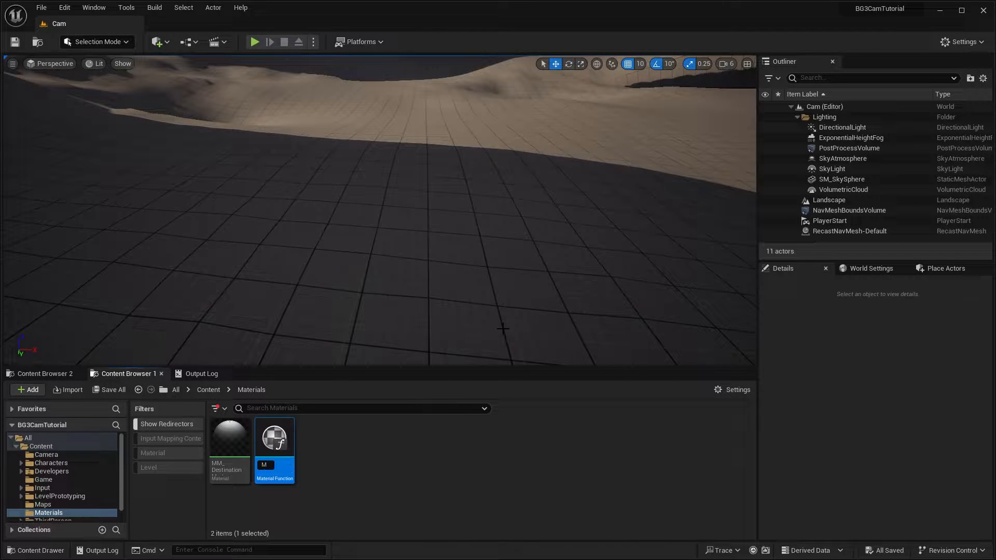
{"action": "type", "text": "F_EnvironmentMask"}
{"action": "key", "text": "Return"}
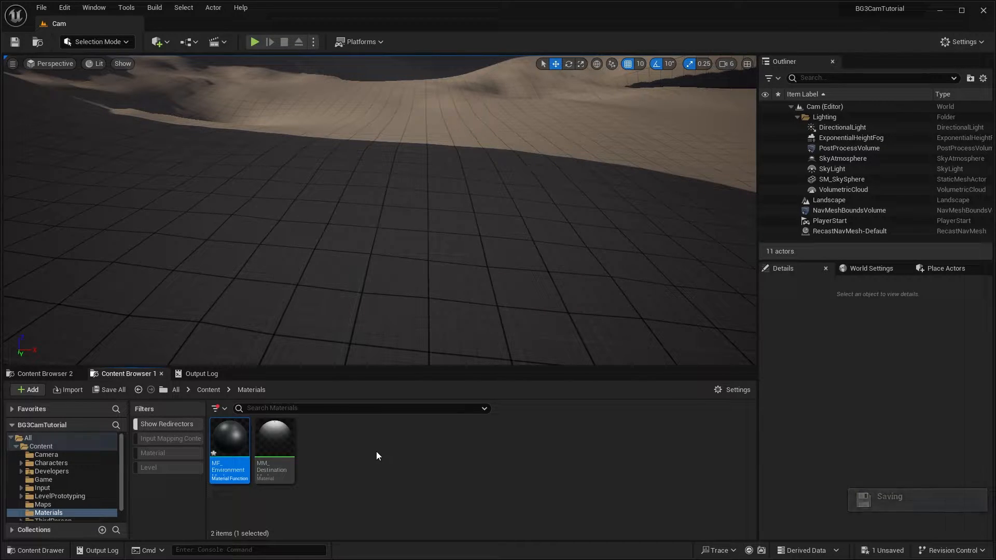
Open the MF_EnvironmentMask function and the MM_DestinationMarker material in a maximized material editor.
{"action": "double_click", "coordinate": [238, 431]}
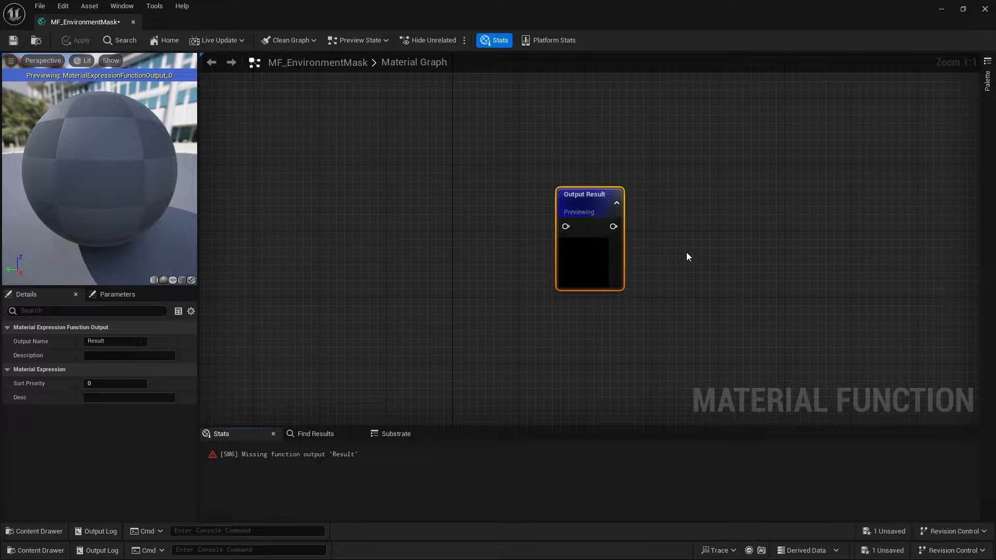
{"action": "double_click", "coordinate": [409, 2]}
{"action": "double_click", "coordinate": [276, 440]}
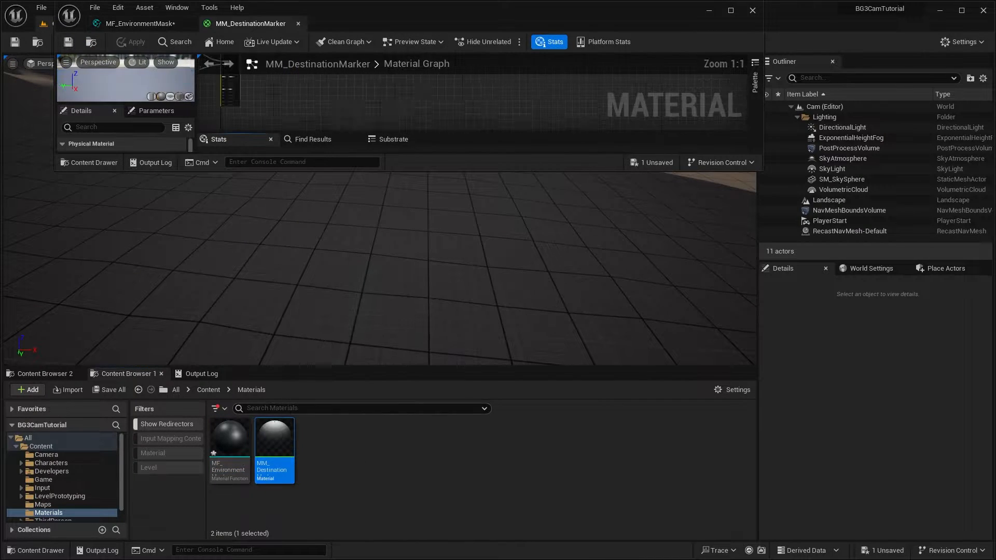
{"action": "left_click_drag", "start_coordinate": [458, 28], "coordinate": [455, 2]}
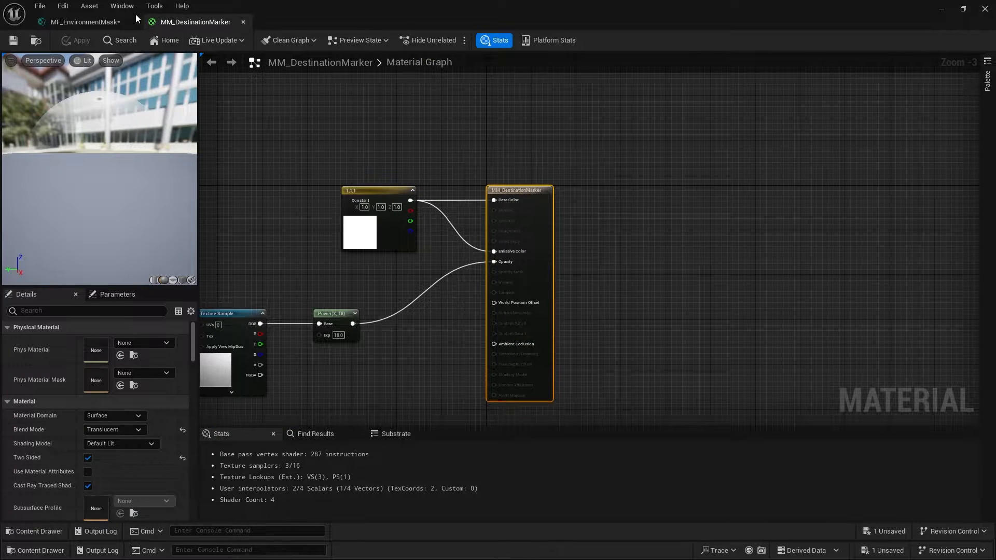
Compare the output node of the MF_EnvironmentMask function with the main material node of MM_DestinationMarker.
{"action": "left_click", "coordinate": [104, 22]}
{"action": "left_click_drag", "start_coordinate": [496, 162], "coordinate": [695, 324]}
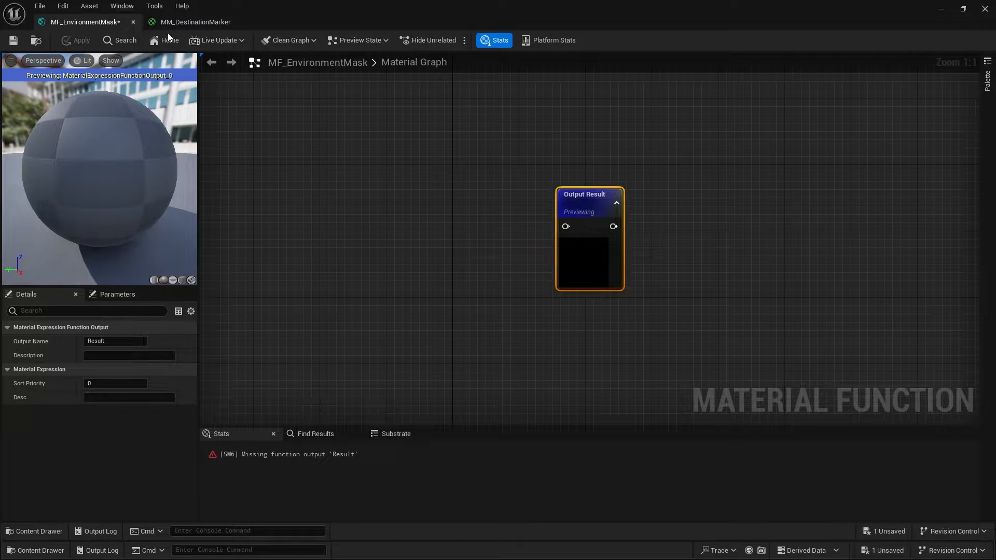
{"action": "left_click", "coordinate": [196, 22]}
{"action": "right_click_drag", "start_coordinate": [289, 300], "coordinate": [480, 249]}
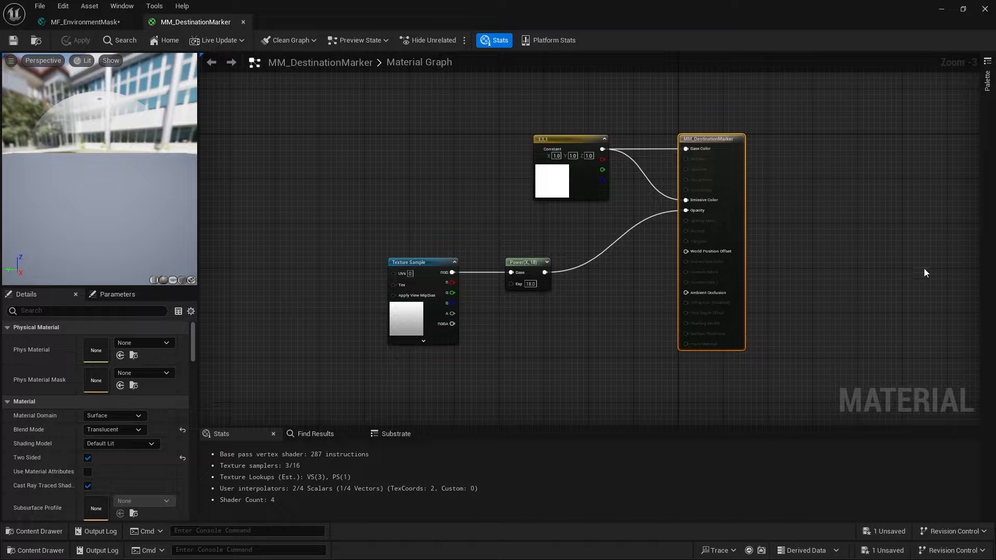
{"action": "left_click", "coordinate": [101, 21]}
{"action": "right_click_drag", "start_coordinate": [427, 237], "coordinate": [602, 236]}
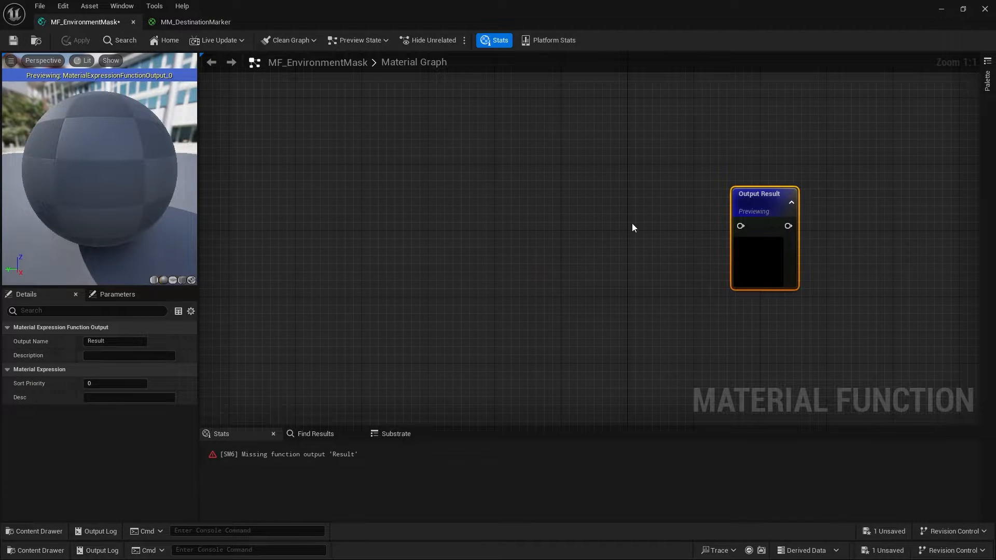
Create a new material named MM_Environment in the Materials folder.
{"action": "left_click_drag", "start_coordinate": [307, 2], "coordinate": [995, 332]}
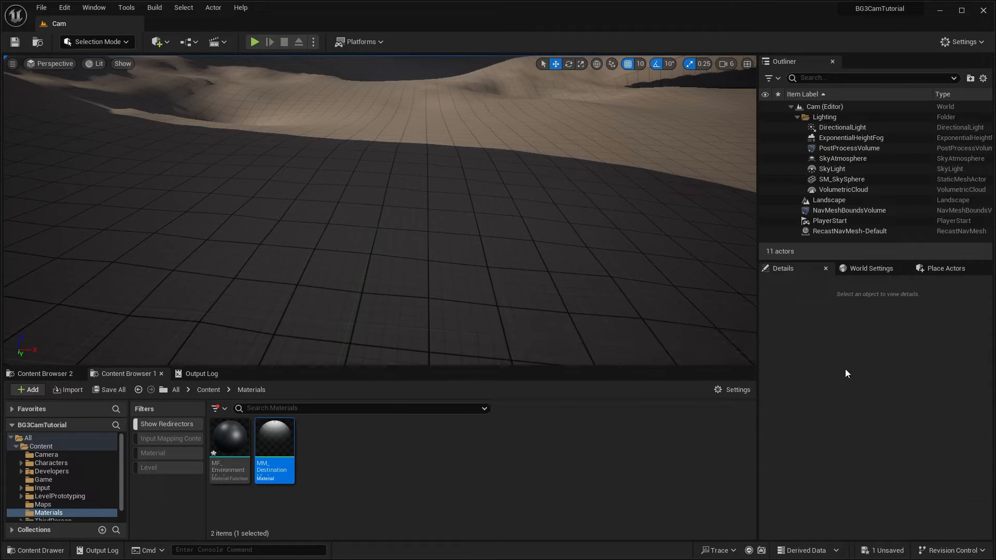
{"action": "right_click", "coordinate": [350, 463]}
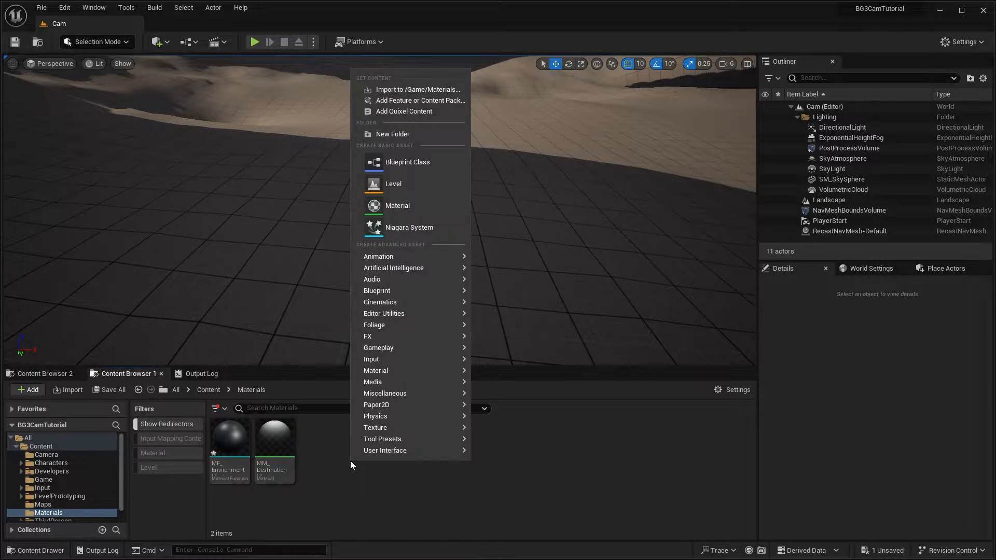
{"action": "mouse_move", "coordinate": [394, 371]}
{"action": "left_click", "coordinate": [558, 307]}
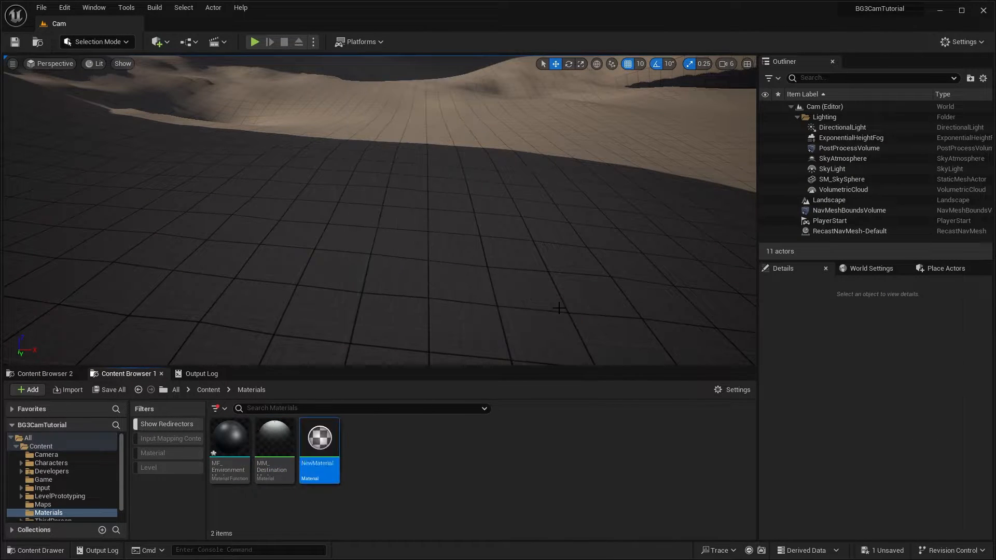
{"action": "type", "text": "MM_Environment"}
{"action": "key", "text": "Return"}
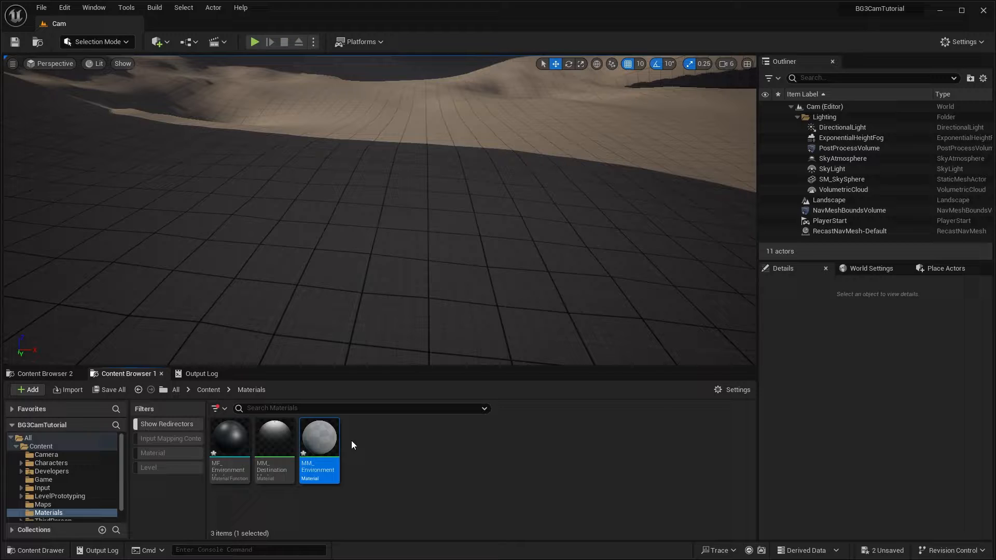
Open MM_Environment and add a three-component vector constant connected to Base Color.
{"action": "double_click", "coordinate": [318, 434]}
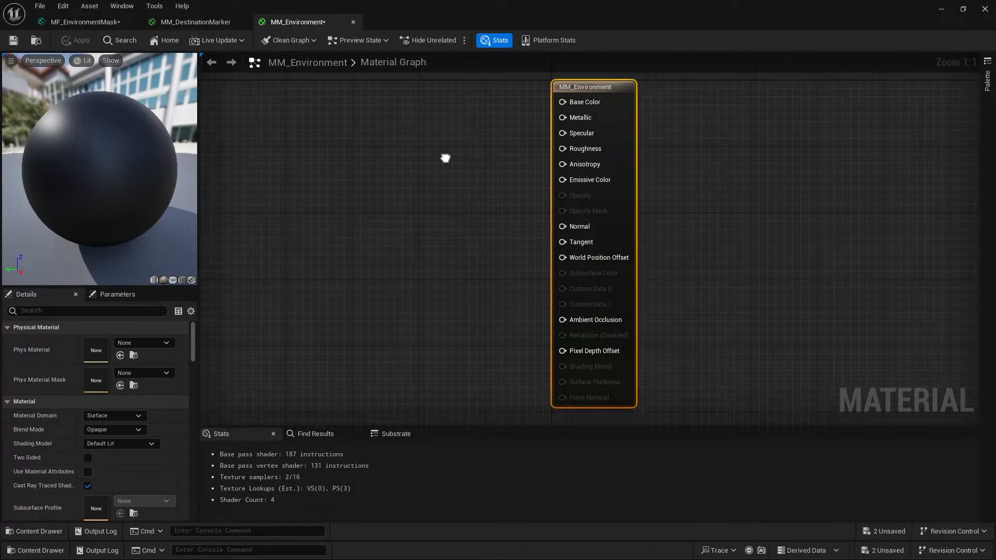
{"action": "right_click_drag", "start_coordinate": [445, 158], "coordinate": [455, 212]}
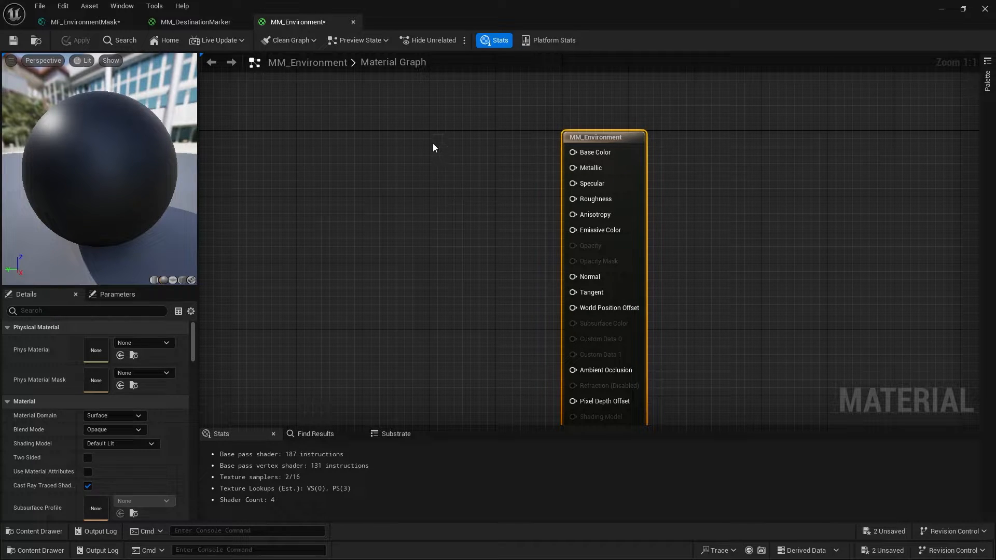
{"action": "left_click", "coordinate": [381, 142]}
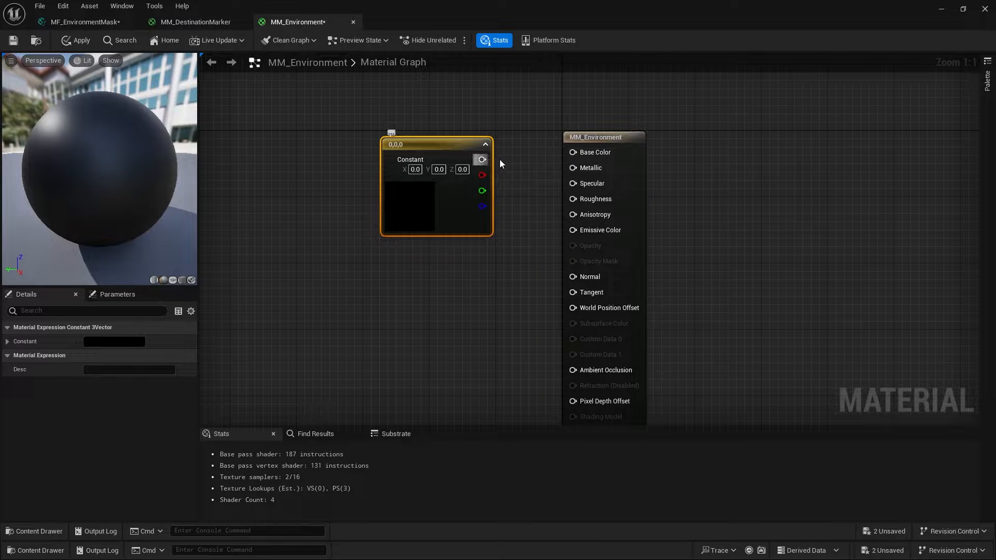
{"action": "left_click_drag", "start_coordinate": [481, 159], "coordinate": [571, 152]}
{"action": "left_click_drag", "start_coordinate": [433, 152], "coordinate": [415, 144]}
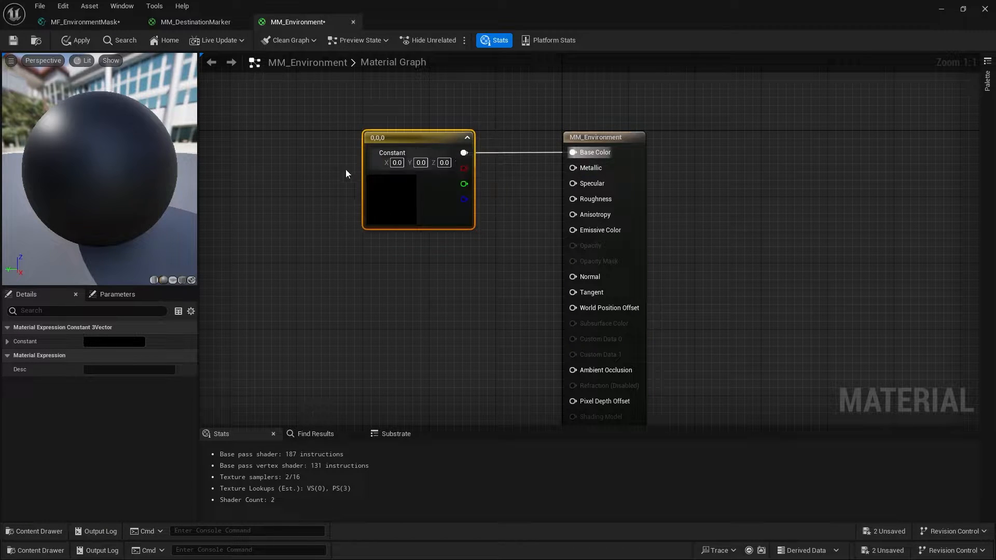
Set the base color constant to an orange-brown of 0.473958, 0.217257, 0.047366 and reposition its node.
{"action": "left_click", "coordinate": [105, 341]}
{"action": "left_click_drag", "start_coordinate": [202, 369], "coordinate": [208, 370]}
{"action": "left_click", "coordinate": [253, 355]}
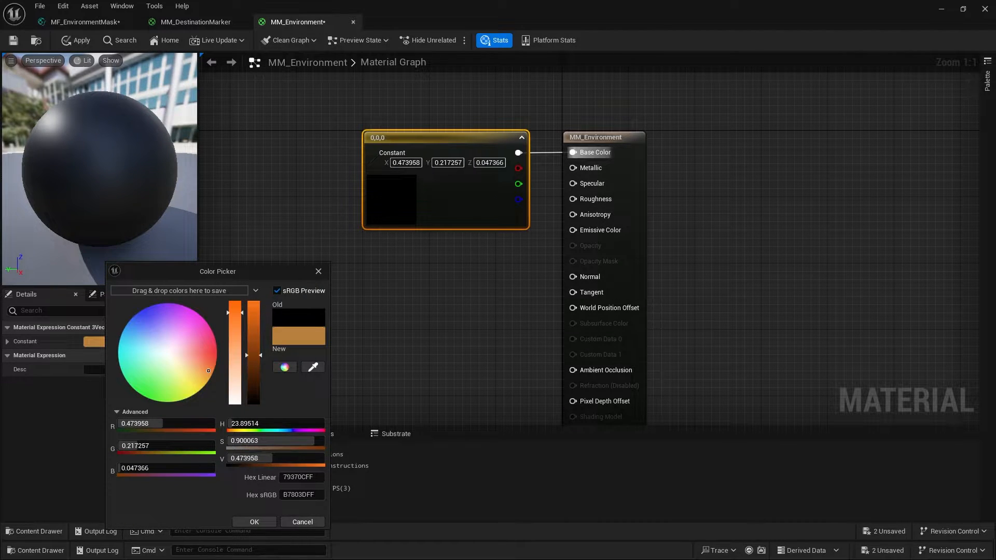
{"action": "left_click_drag", "start_coordinate": [443, 194], "coordinate": [416, 198]}
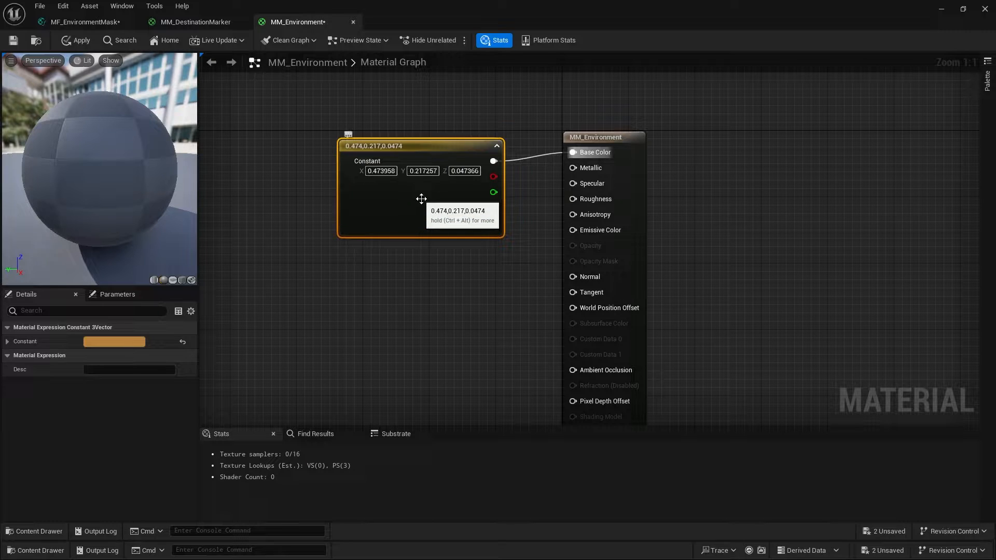
Add two scalar constants below the color node, one connected to Metallic and the other to Roughness.
{"action": "left_click", "coordinate": [444, 250]}
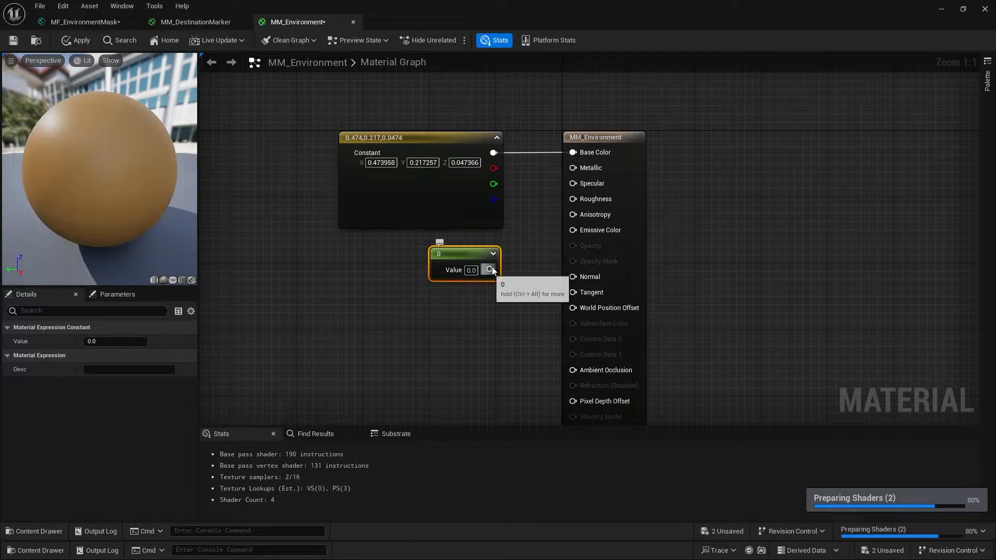
{"action": "left_click_drag", "start_coordinate": [490, 270], "coordinate": [573, 167]}
{"action": "left_click", "coordinate": [444, 304]}
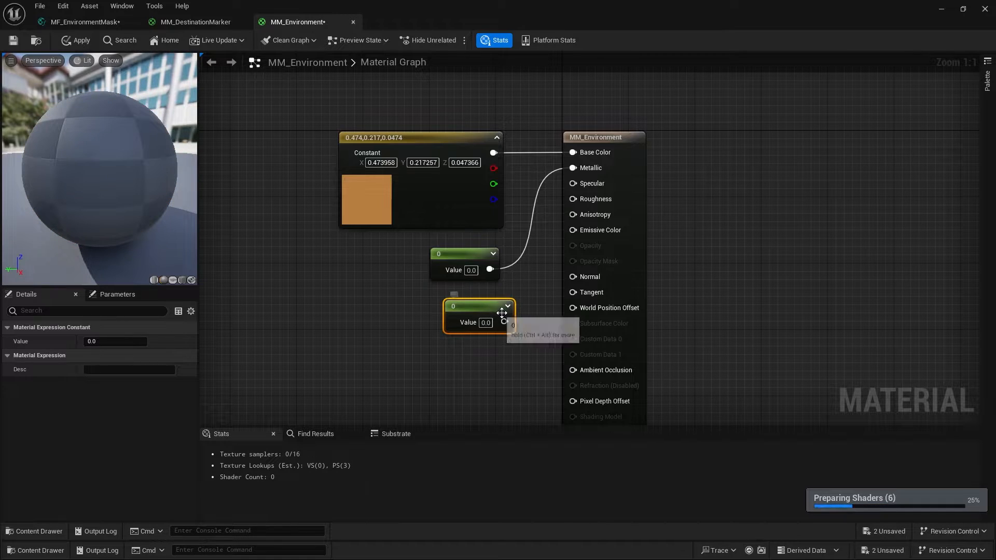
{"action": "left_click_drag", "start_coordinate": [504, 321], "coordinate": [573, 199]}
{"action": "left_click_drag", "start_coordinate": [473, 303], "coordinate": [459, 292]}
Set the Metallic constant to 0.2 and the Roughness constant to 0.8.
{"action": "left_click", "coordinate": [471, 271]}
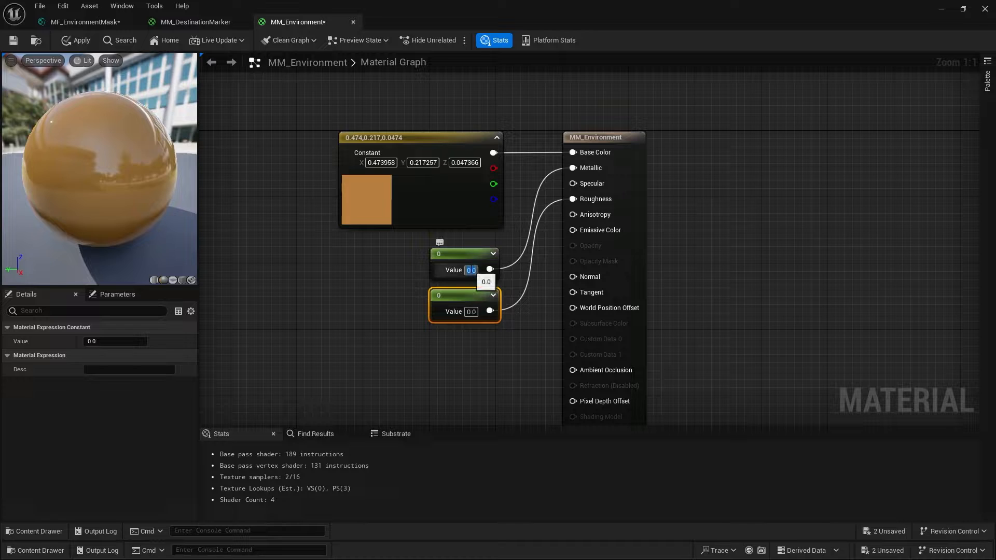
{"action": "type", "text": "0.2"}
{"action": "key", "text": "Return"}
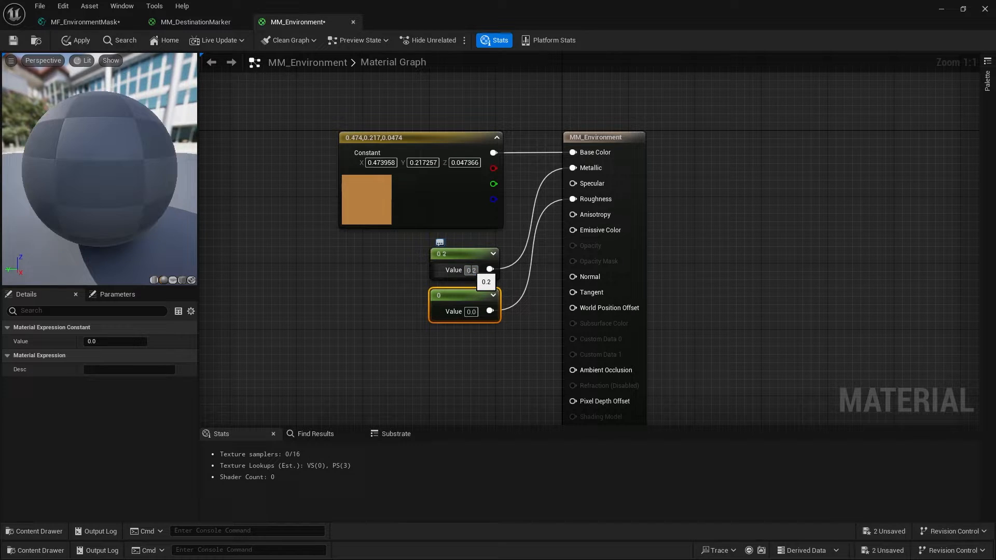
{"action": "key", "text": "Tab"}
{"action": "type", "text": "0.8"}
{"action": "key", "text": "Return"}
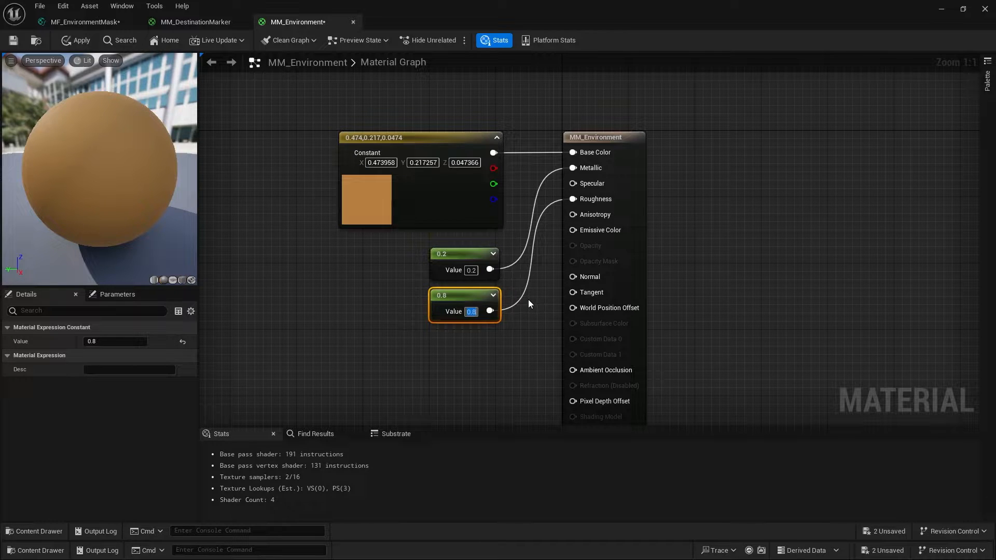
Set the blend mode of the MM_Environment material to Masked.
{"action": "right_click_drag", "start_coordinate": [551, 174], "coordinate": [532, 131]}
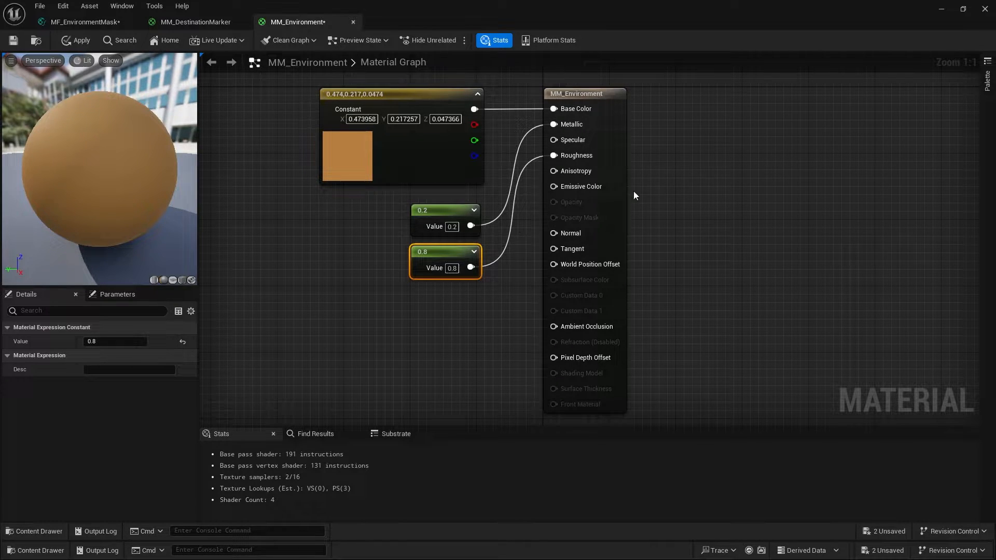
{"action": "left_click", "coordinate": [499, 309]}
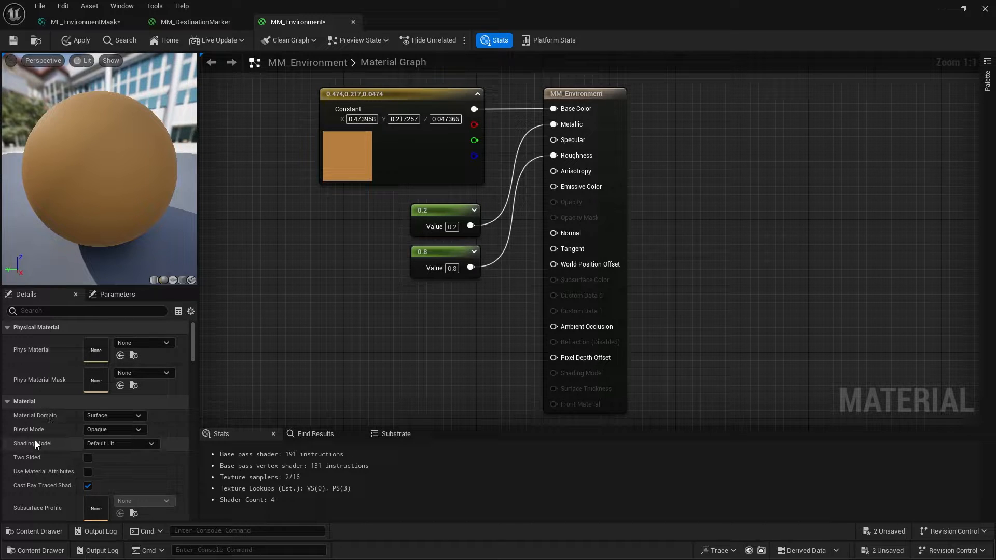
{"action": "left_click", "coordinate": [104, 431]}
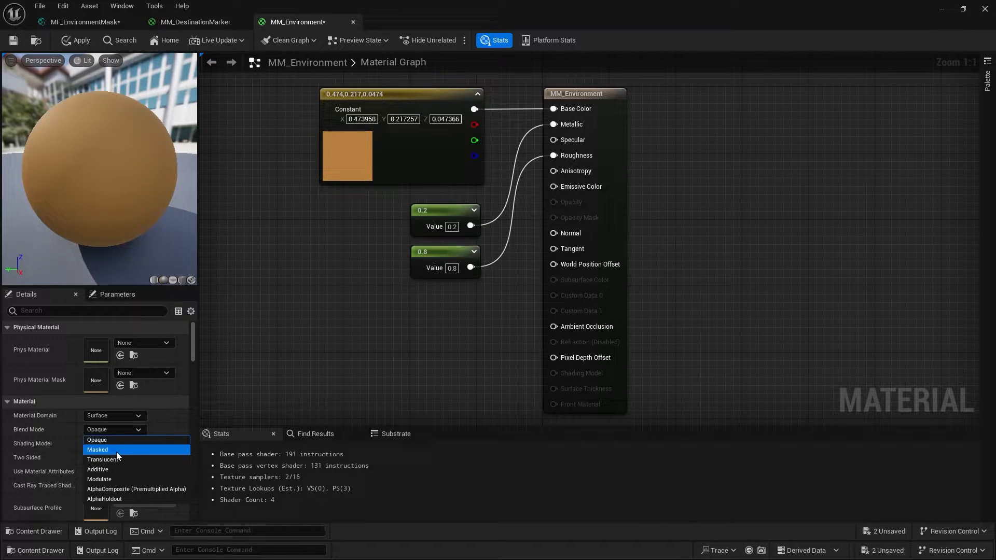
{"action": "left_click", "coordinate": [116, 451]}
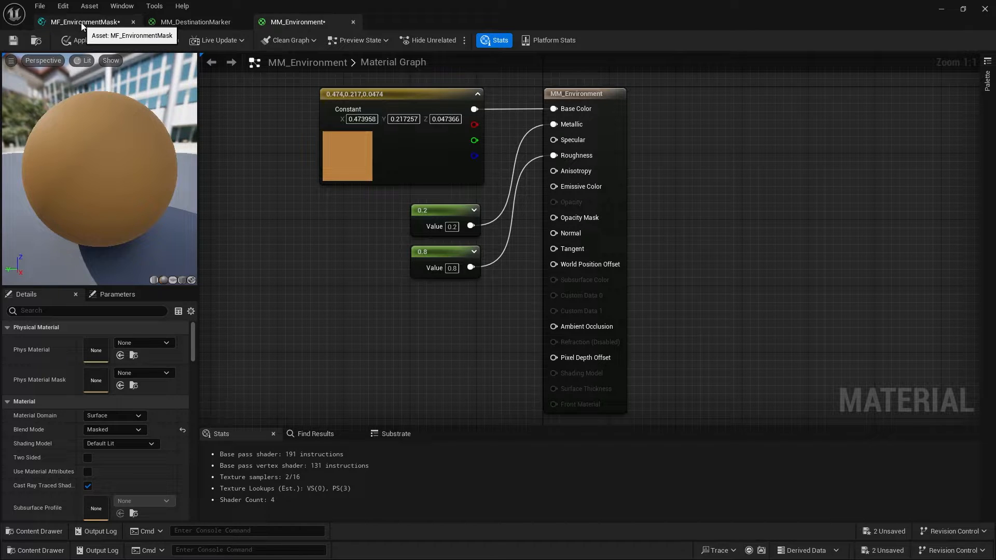
Expose the MF_EnvironmentMask material function to the library, then apply and save it.
{"action": "right_click", "coordinate": [410, 310]}
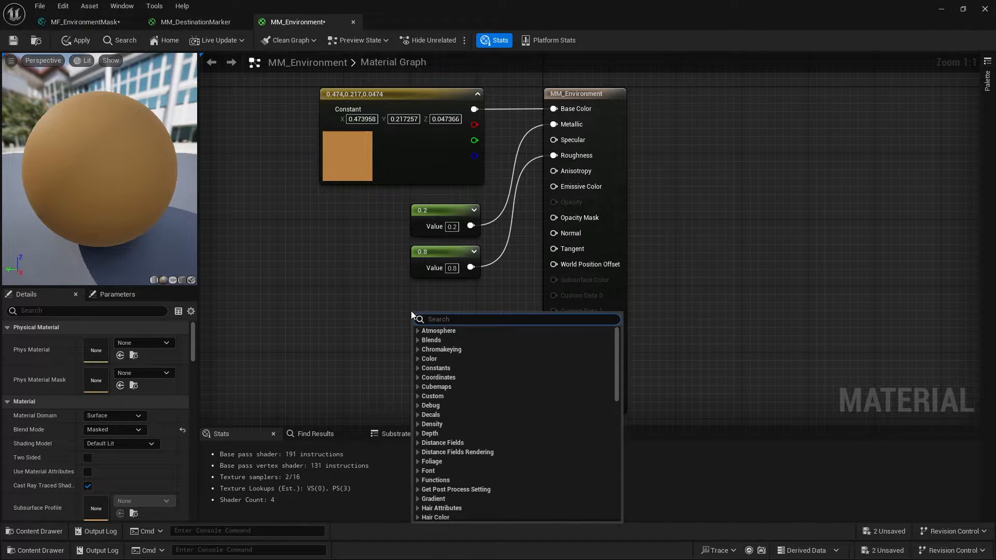
{"action": "type", "text": "envir"}
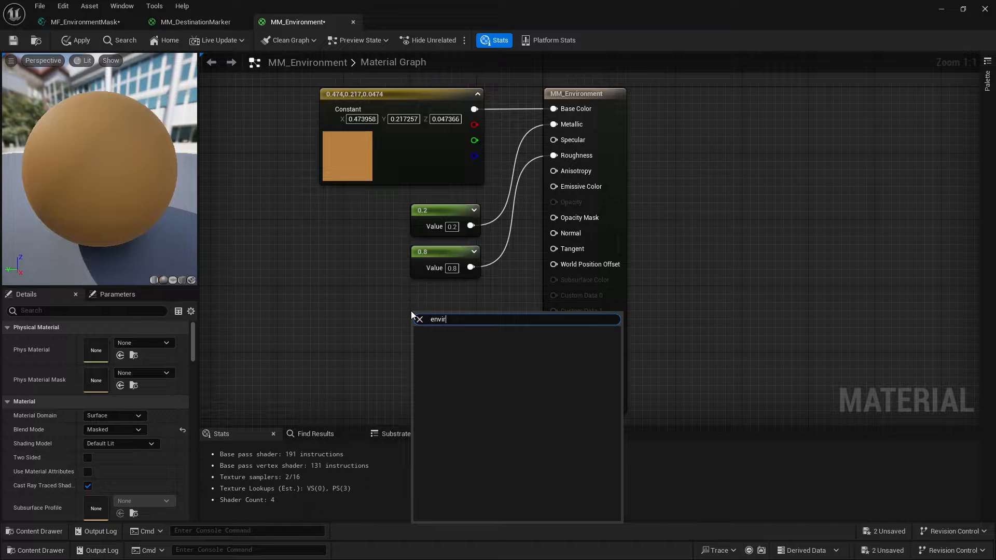
{"action": "left_click", "coordinate": [111, 22]}
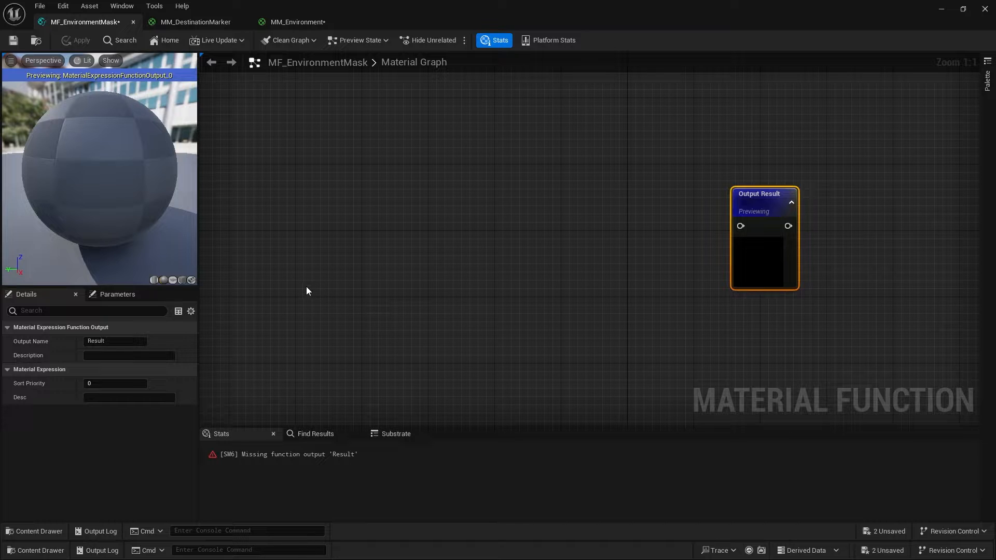
{"action": "left_click", "coordinate": [375, 207]}
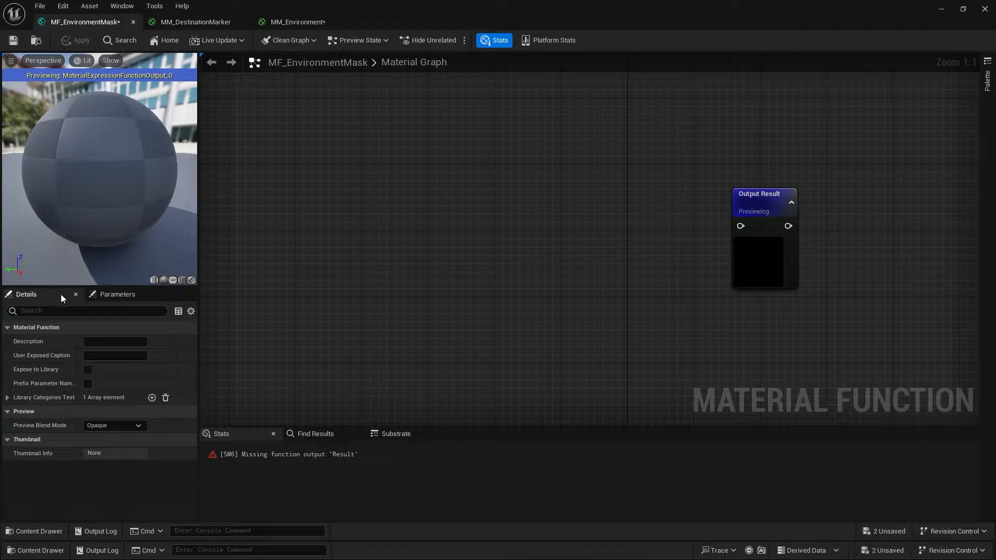
{"action": "left_click", "coordinate": [89, 370]}
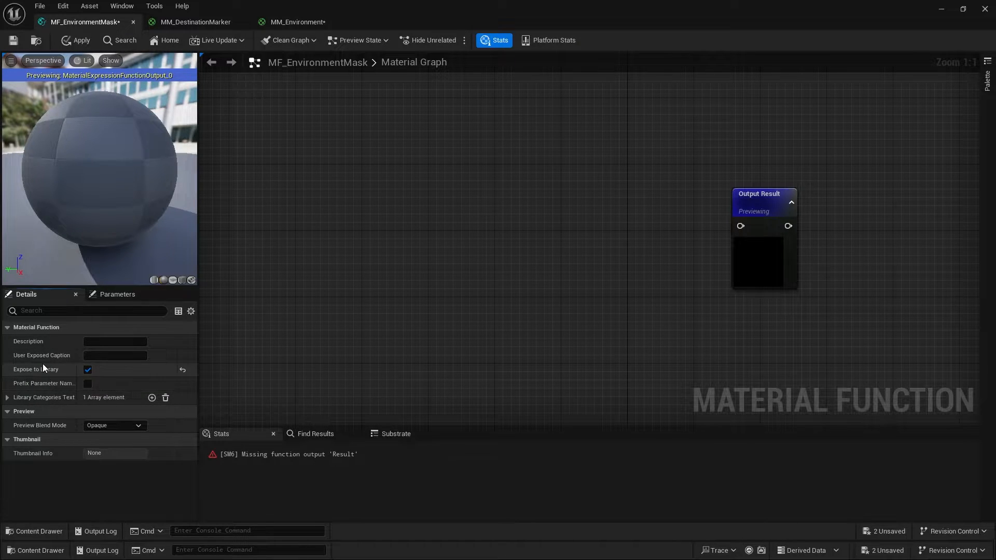
{"action": "mouse_move", "coordinate": [24, 372]}
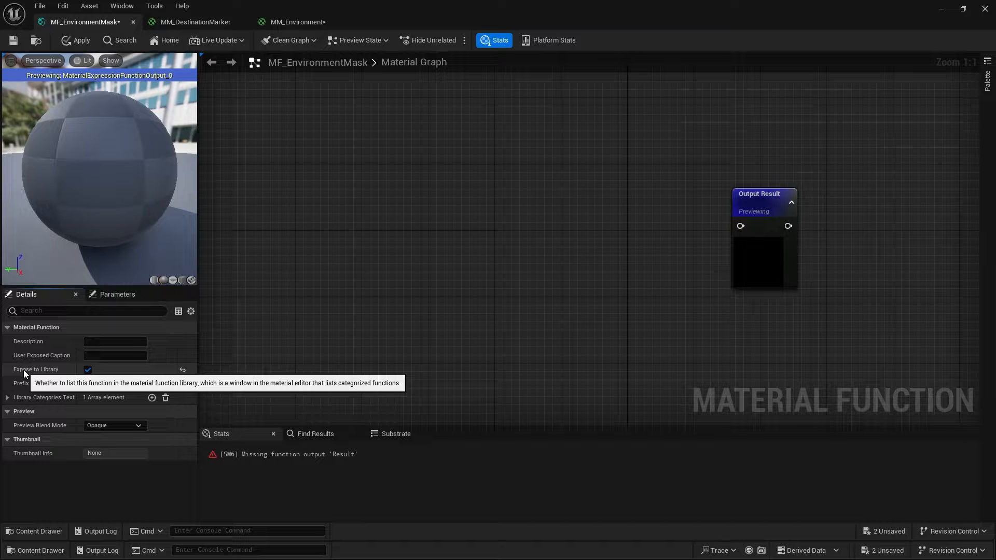
{"action": "left_click", "coordinate": [77, 40]}
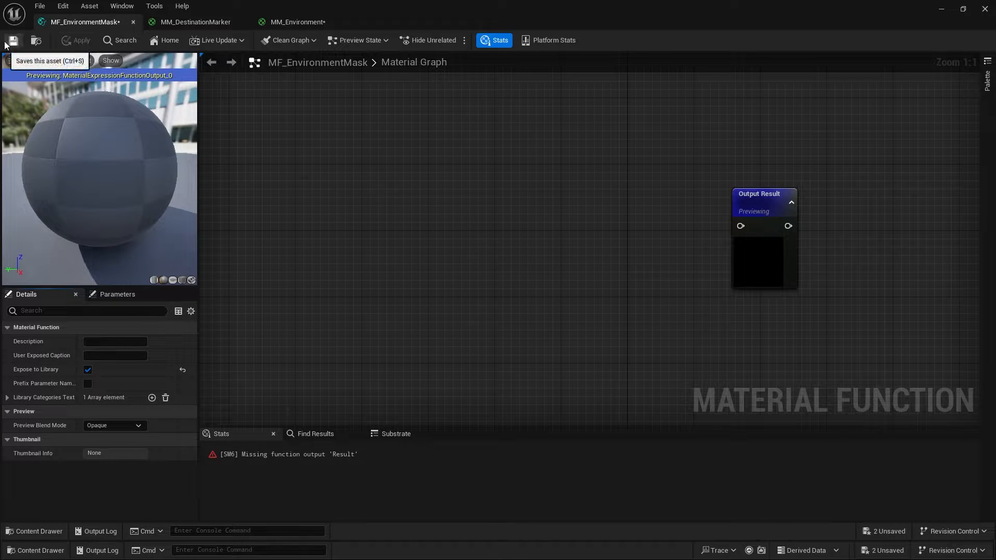
{"action": "left_click", "coordinate": [7, 43]}
Add an MF_EnvironmentMask node to MM_Environment and connect its Result output to Opacity Mask.
{"action": "left_click", "coordinate": [293, 21]}
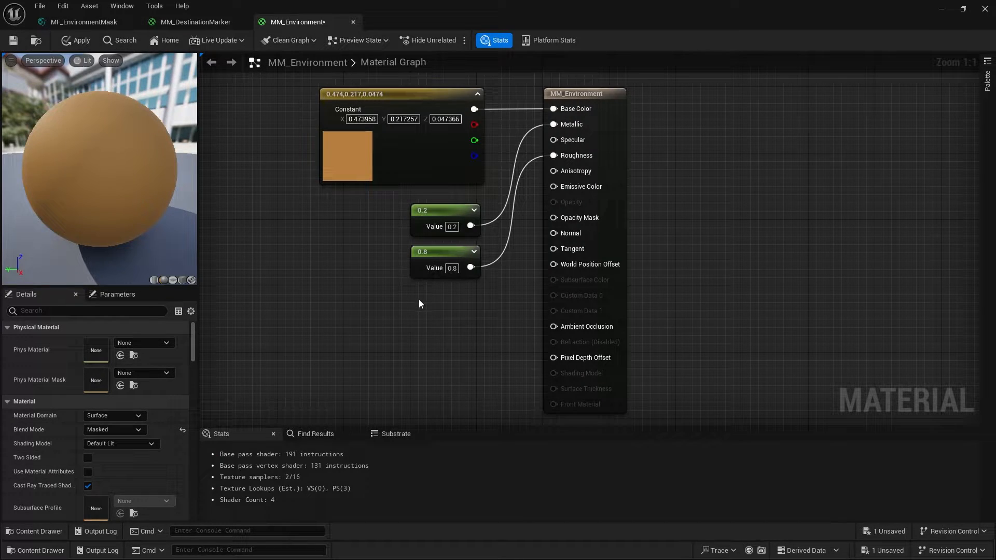
{"action": "right_click", "coordinate": [412, 311]}
{"action": "type", "text": "envir"}
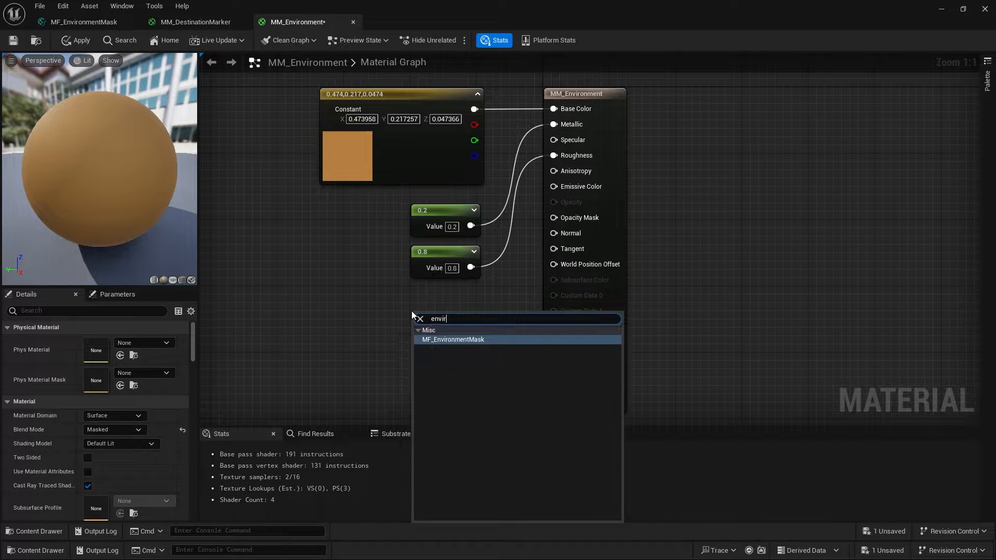
{"action": "key", "text": "Return"}
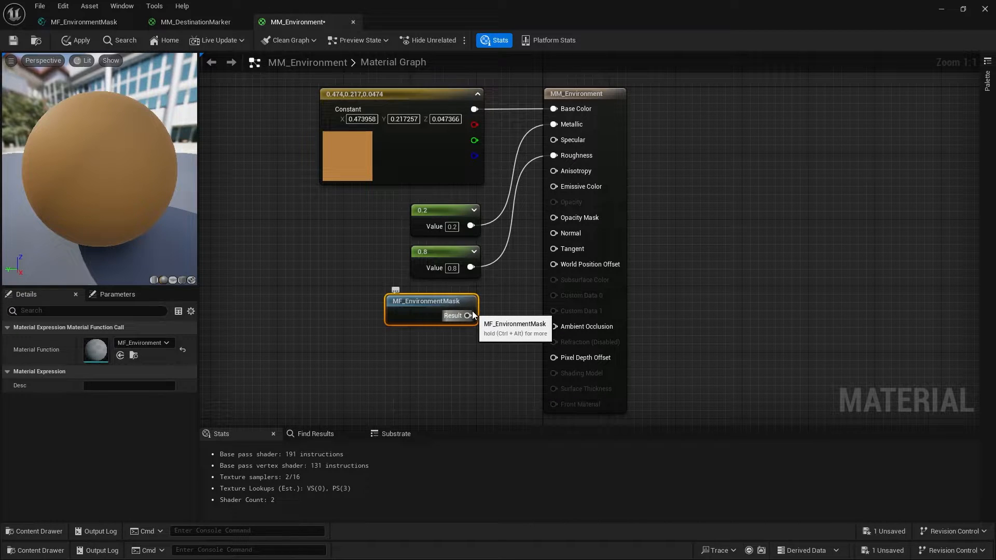
{"action": "left_click_drag", "start_coordinate": [468, 315], "coordinate": [553, 218]}
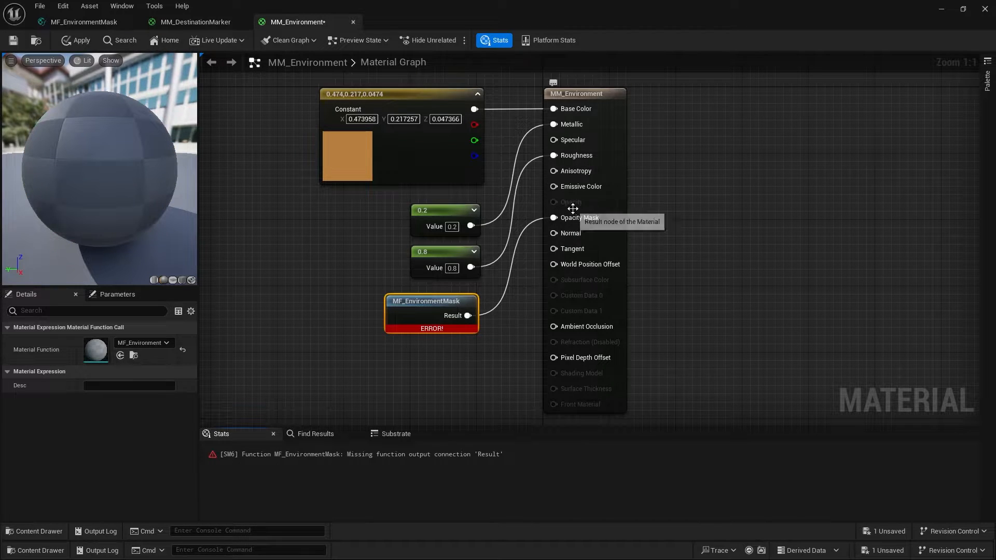
In MF_EnvironmentMask, add a scalar constant connected to Output Result and set its value to 1.
{"action": "left_click", "coordinate": [83, 21]}
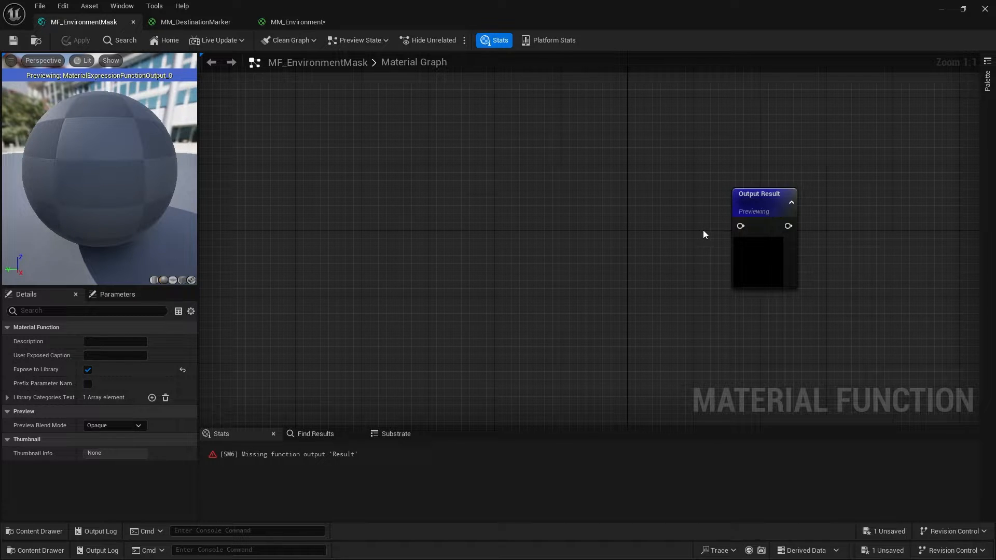
{"action": "left_click", "coordinate": [602, 216]}
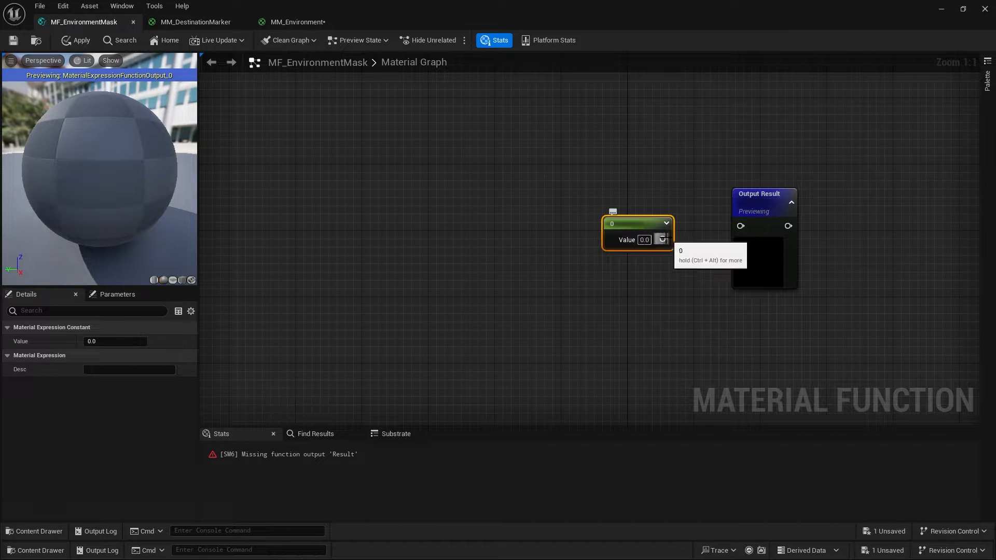
{"action": "left_click_drag", "start_coordinate": [664, 239], "coordinate": [740, 226]}
{"action": "left_click", "coordinate": [644, 240]}
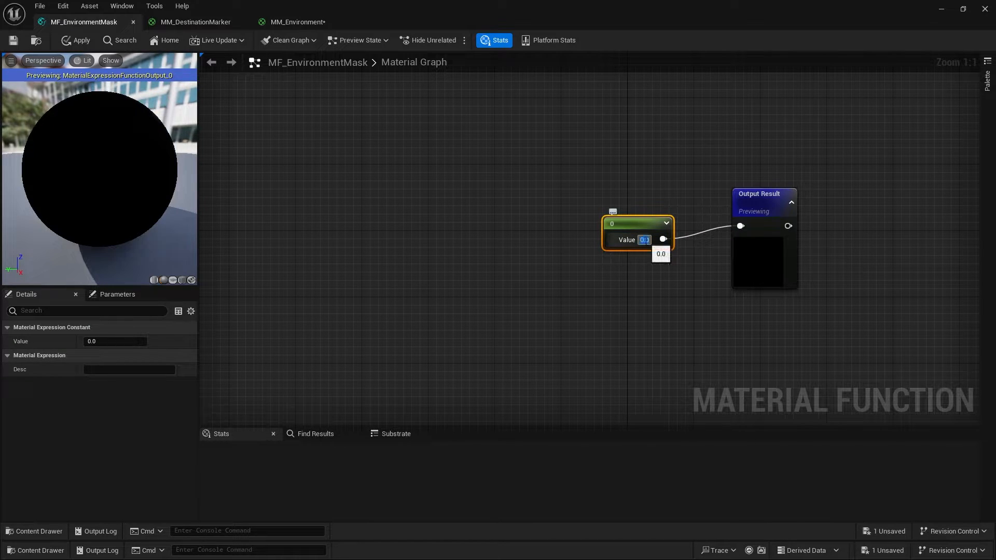
{"action": "type", "text": "1"}
{"action": "key", "text": "Return"}
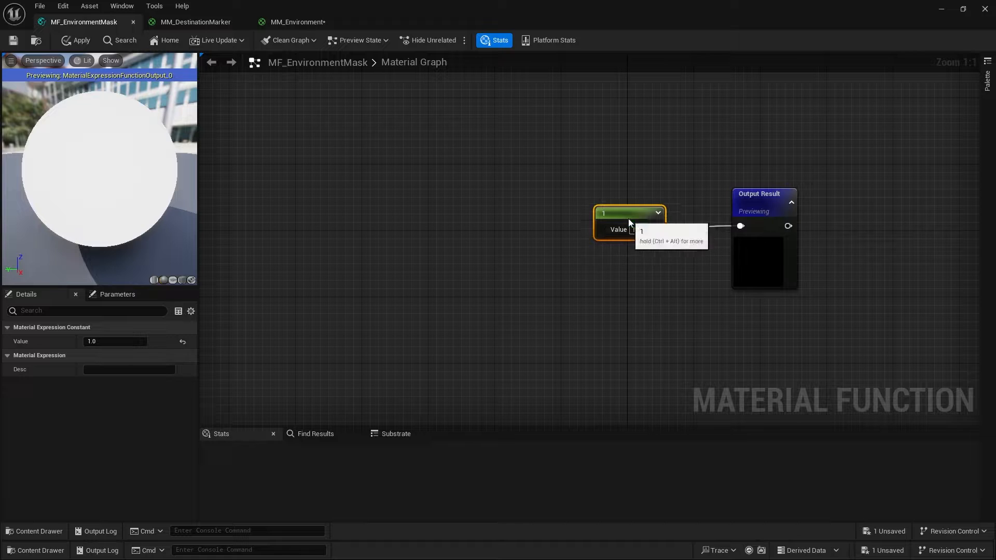
Apply and save the MF_EnvironmentMask function, and save the MM_Environment material.
{"action": "left_click", "coordinate": [77, 40]}
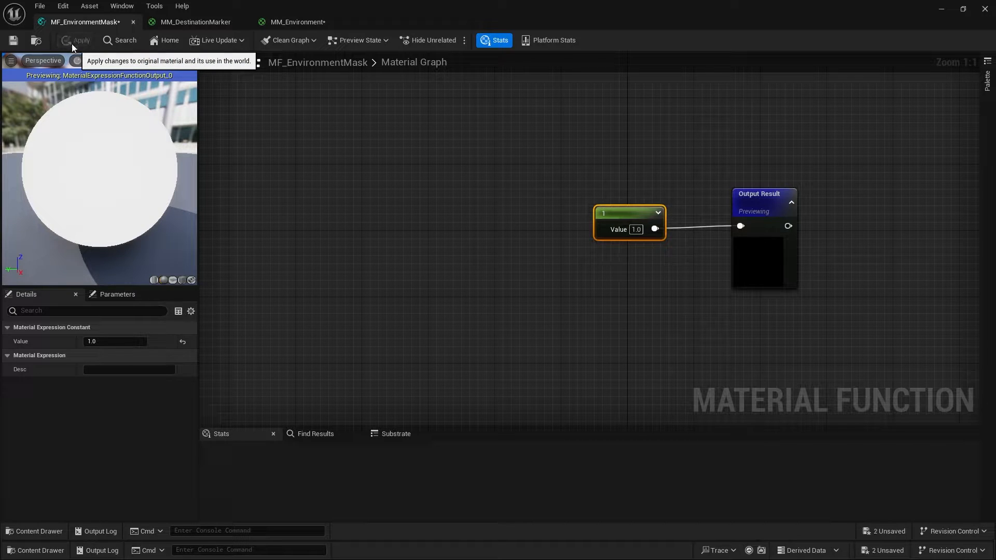
{"action": "left_click", "coordinate": [12, 41]}
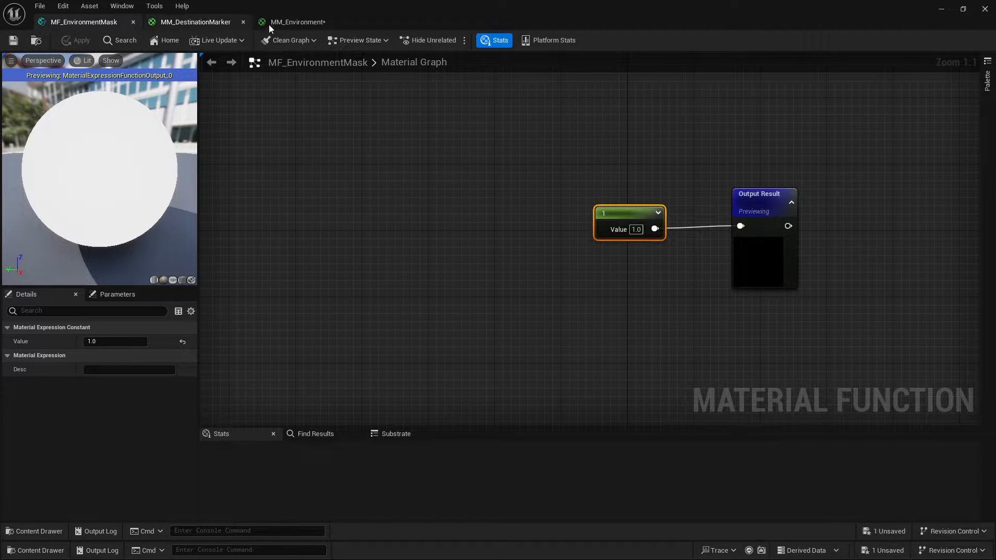
{"action": "left_click", "coordinate": [271, 24]}
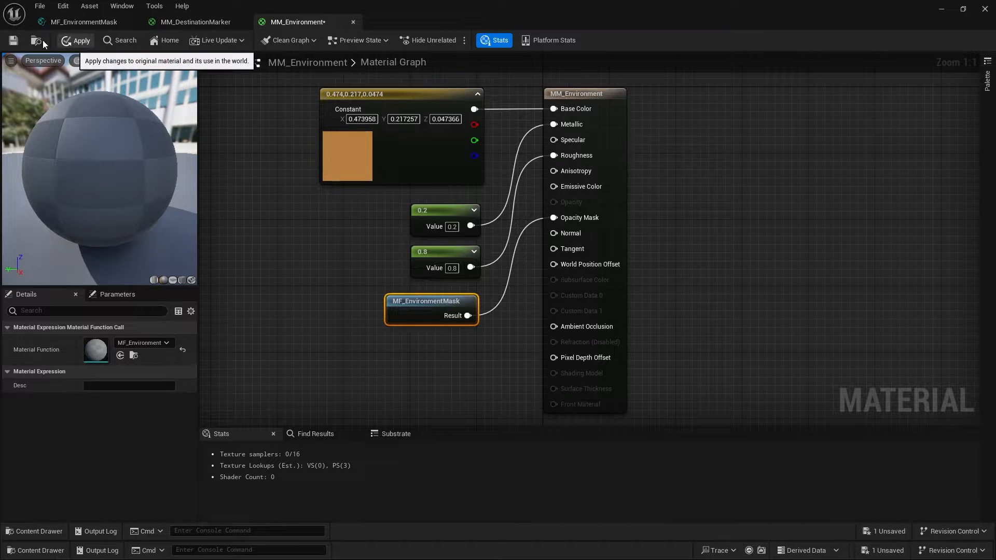
{"action": "left_click", "coordinate": [14, 41]}
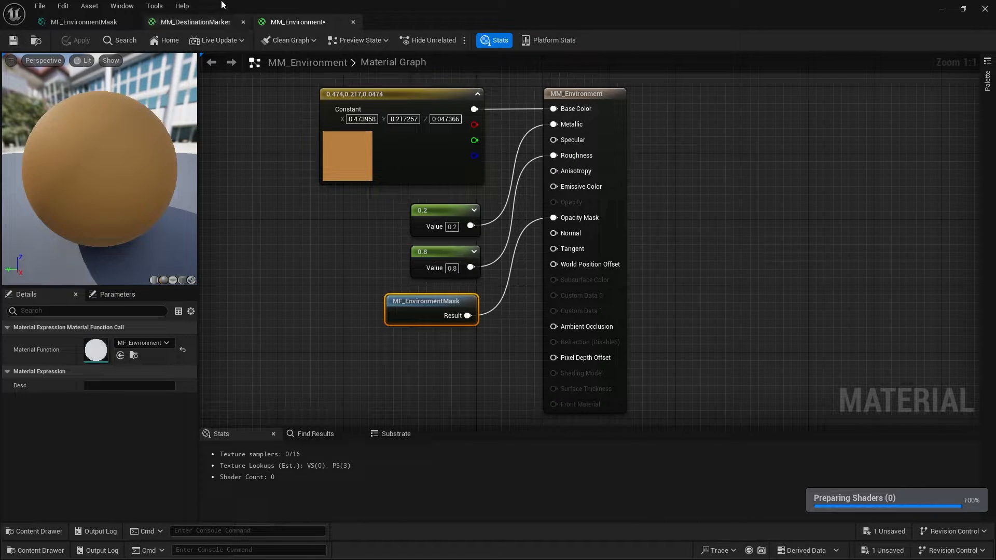
Return to the Cam level and place a Cube actor on the landscape.
{"action": "left_click_drag", "start_coordinate": [410, 4], "coordinate": [995, 129]}
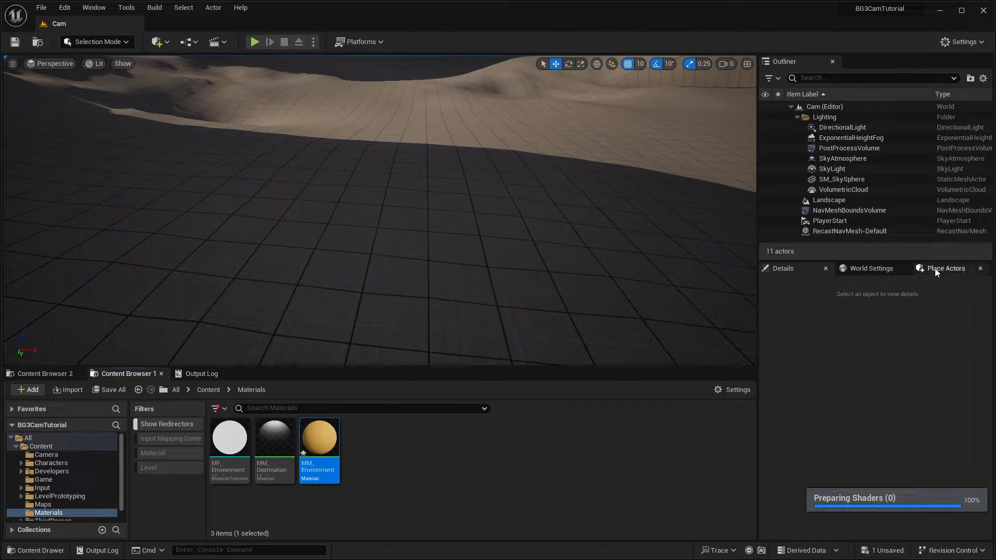
{"action": "left_click", "coordinate": [935, 268]}
{"action": "left_click", "coordinate": [849, 285]}
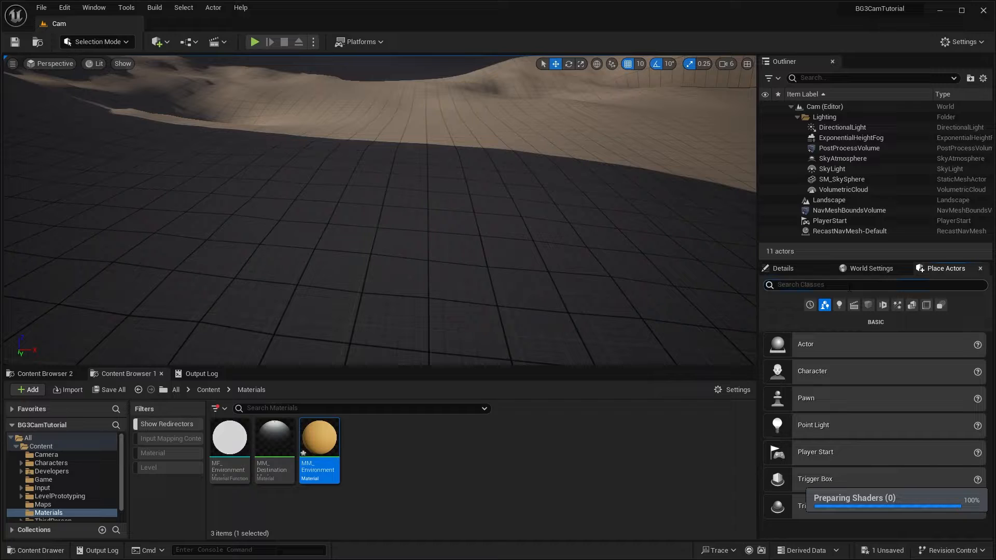
{"action": "type", "text": "cube"}
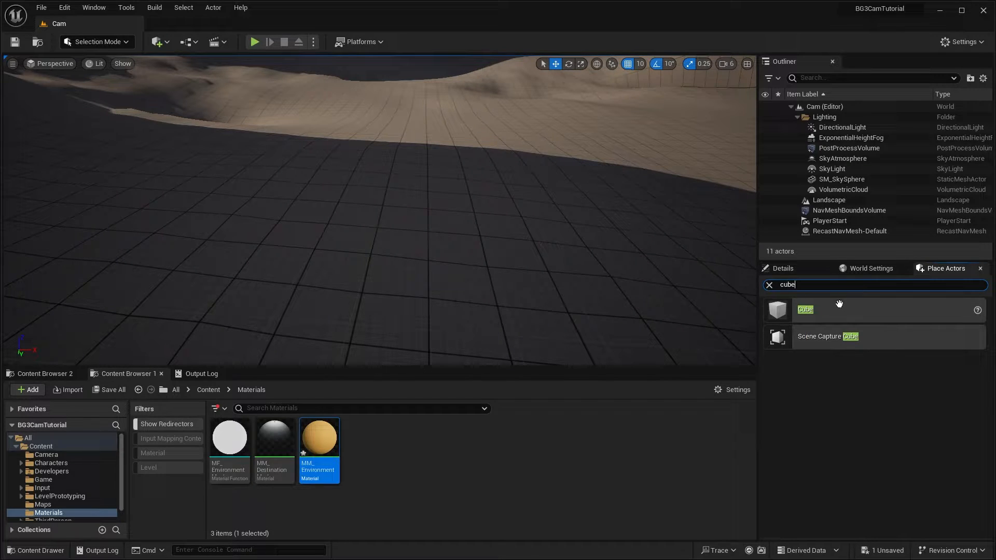
{"action": "left_click_drag", "start_coordinate": [502, 210], "coordinate": [402, 209]}
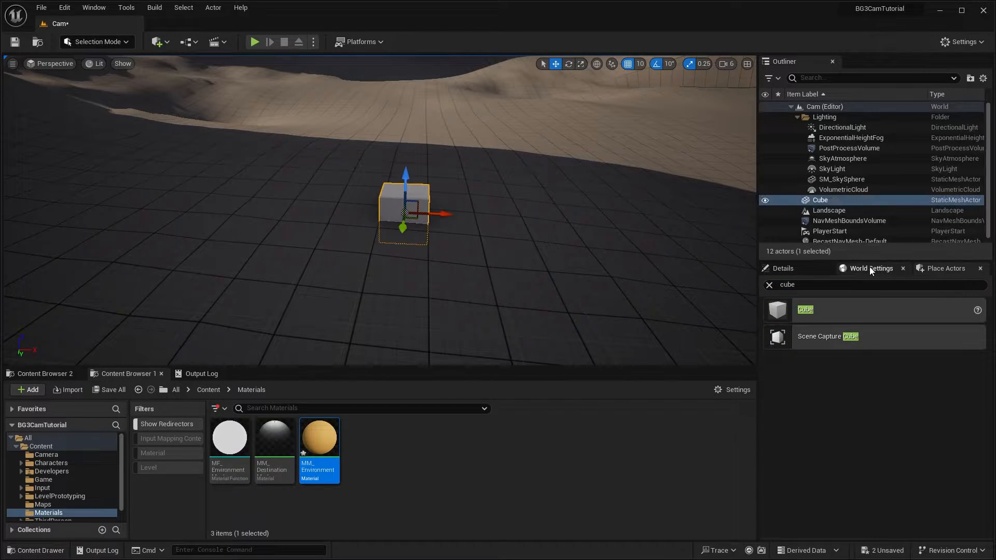
Assign the MM_Environment material to the placed cube's Element 0 slot.
{"action": "left_click", "coordinate": [870, 267]}
{"action": "left_click", "coordinate": [781, 268]}
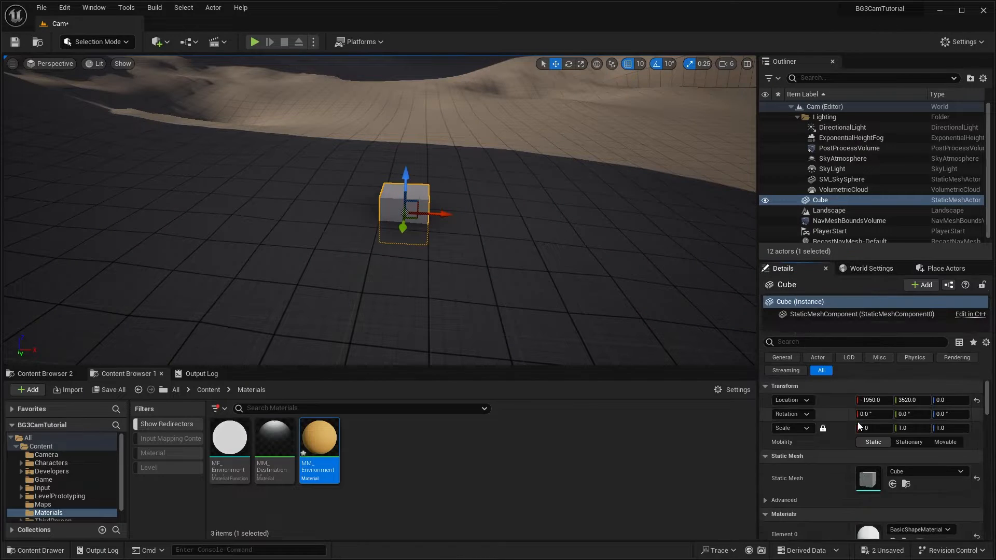
{"action": "left_click", "coordinate": [904, 466]}
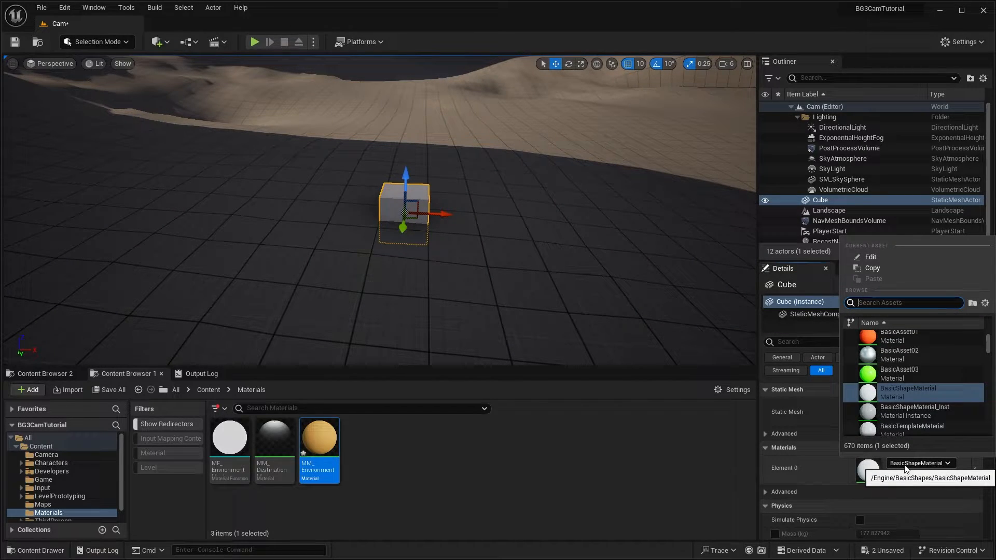
{"action": "type", "text": "environ"}
{"action": "left_click", "coordinate": [901, 358]}
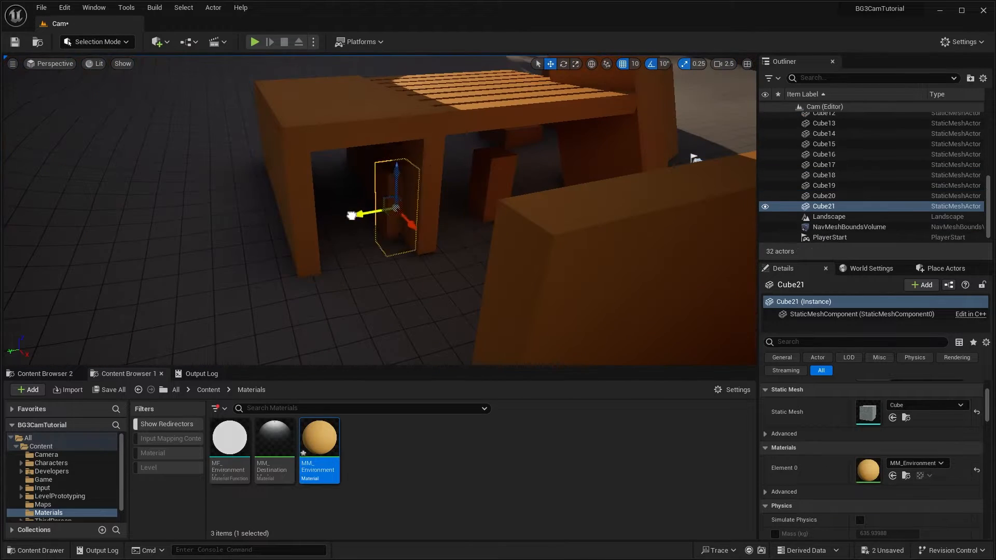
Examine the blockout structures built from cubes in the level from several sides.
{"action": "key", "text": "r"}
{"action": "right_click_drag", "start_coordinate": [332, 272], "coordinate": [389, 275]}
{"action": "key", "text": "s"}
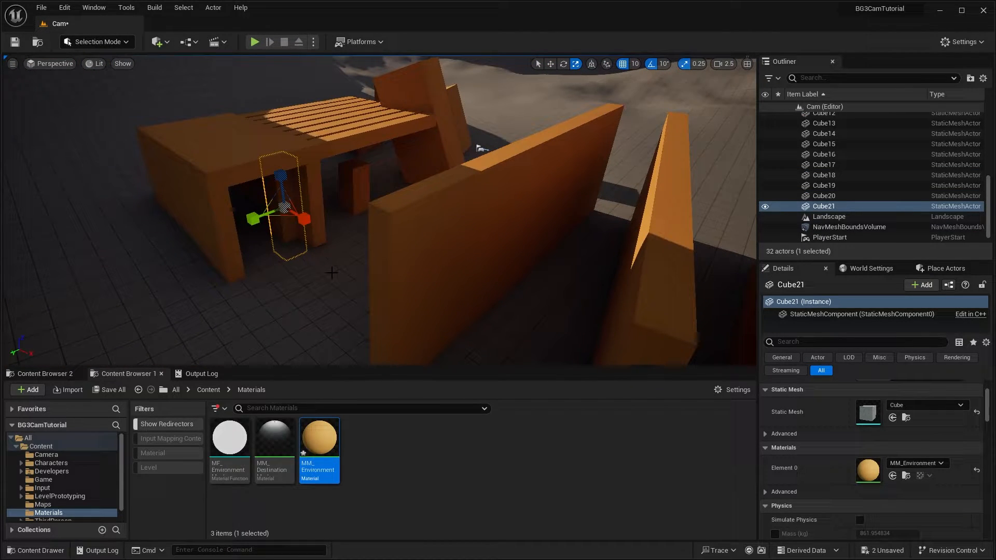
{"action": "key", "text": "s"}
{"action": "right_click_drag", "start_coordinate": [324, 291], "coordinate": [482, 290]}
{"action": "key", "text": "a"}
{"action": "right_click_drag", "start_coordinate": [379, 210], "coordinate": [432, 210]}
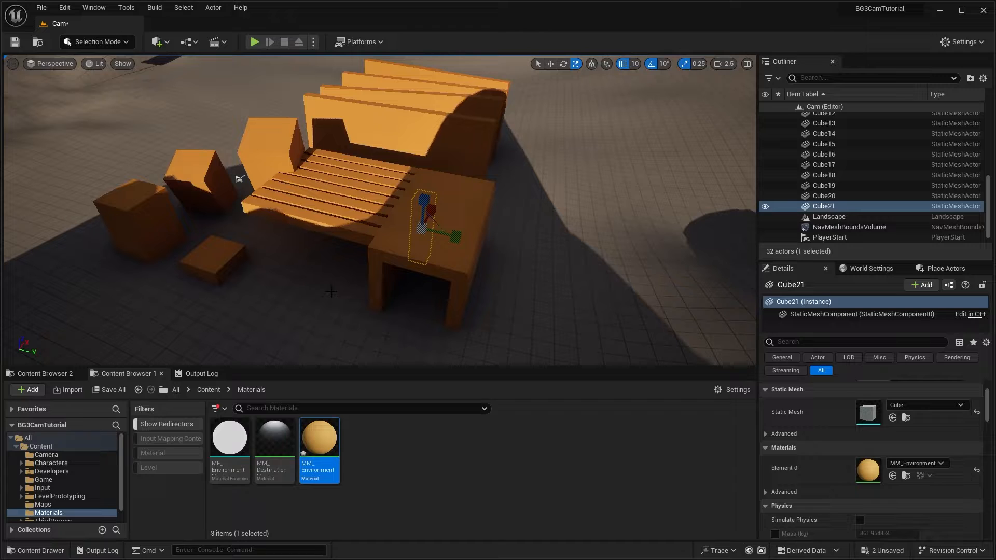
Open the MF_EnvironmentMask material function graph with free space before the constant node.
{"action": "left_click", "coordinate": [229, 437]}
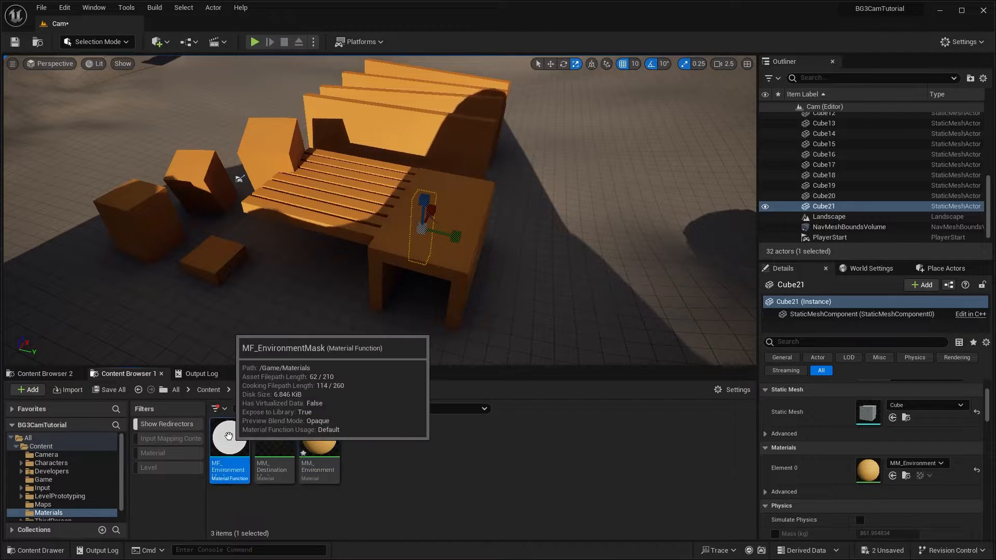
{"action": "double_click", "coordinate": [229, 436]}
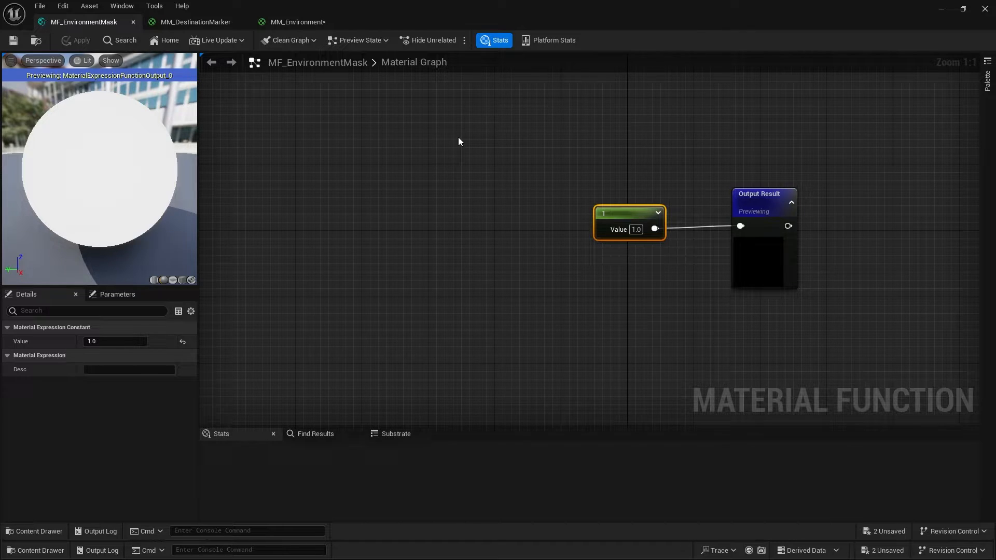
{"action": "right_click_drag", "start_coordinate": [380, 215], "coordinate": [422, 211]}
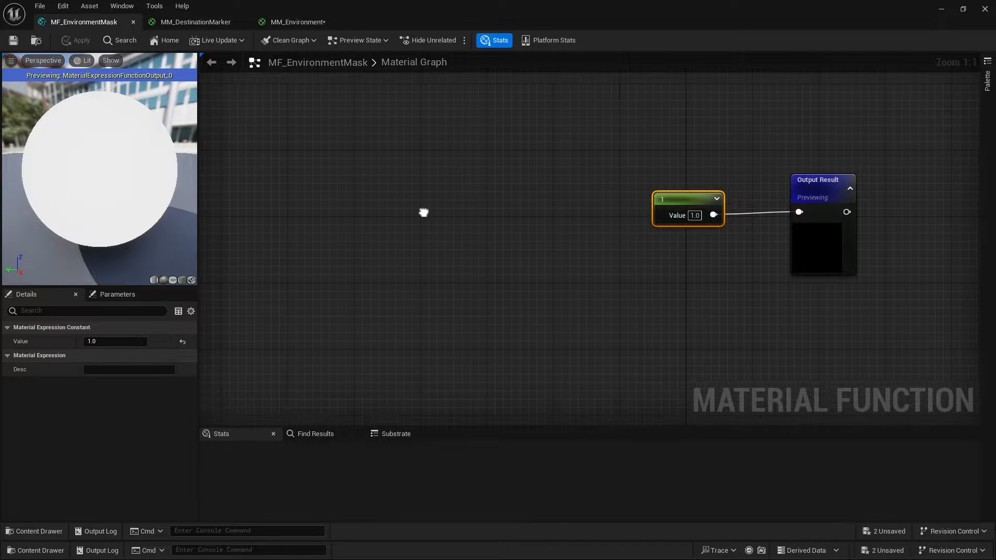
Add a Camera Position node to the MF_EnvironmentMask graph, well before the constant node.
{"action": "right_click", "coordinate": [403, 257]}
{"action": "type", "text": "camera"}
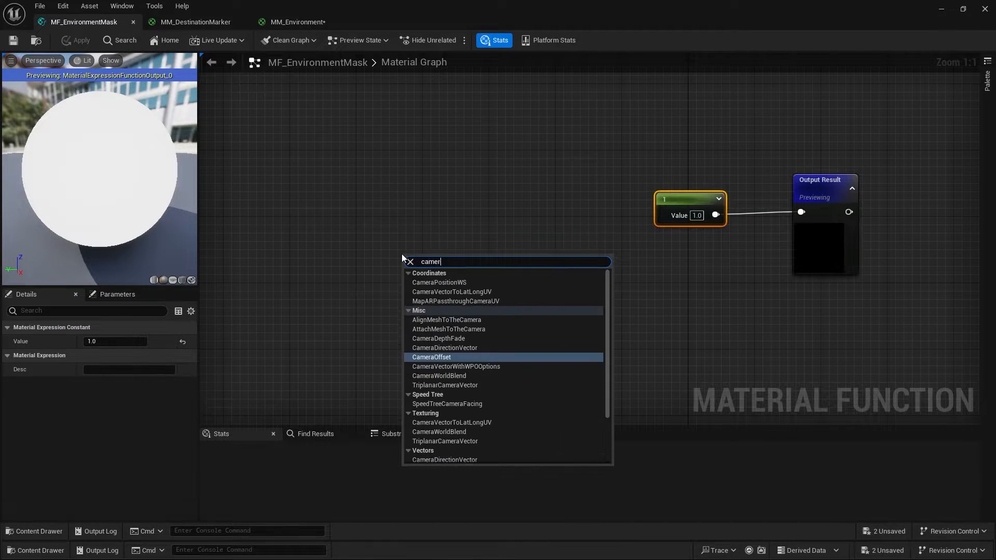
{"action": "left_click", "coordinate": [448, 283]}
{"action": "left_click_drag", "start_coordinate": [447, 265], "coordinate": [378, 262]}
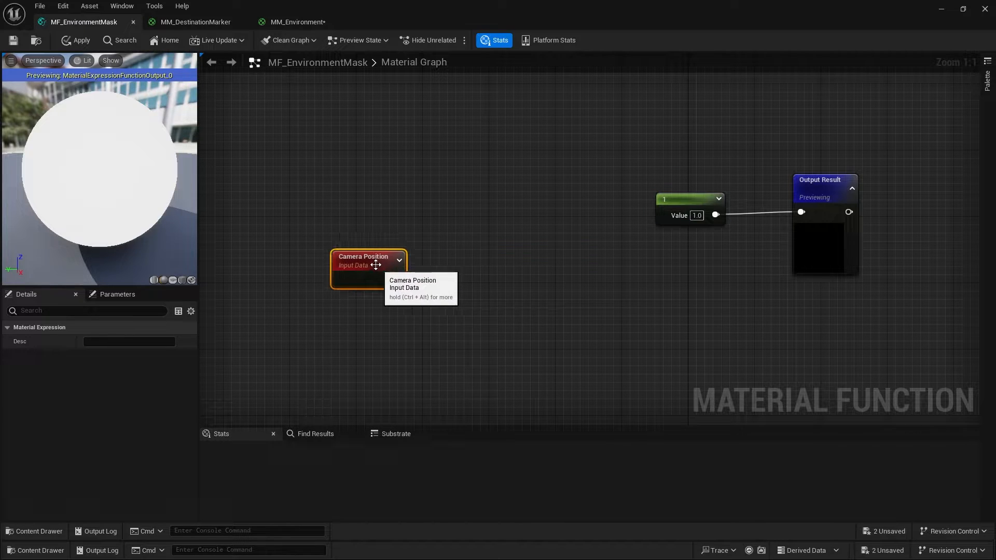
Add an Absolute World Position node and place it just above the Camera Position node.
{"action": "right_click_drag", "start_coordinate": [343, 205], "coordinate": [401, 244]}
{"action": "right_click", "coordinate": [390, 229]}
{"action": "type", "text": "world"}
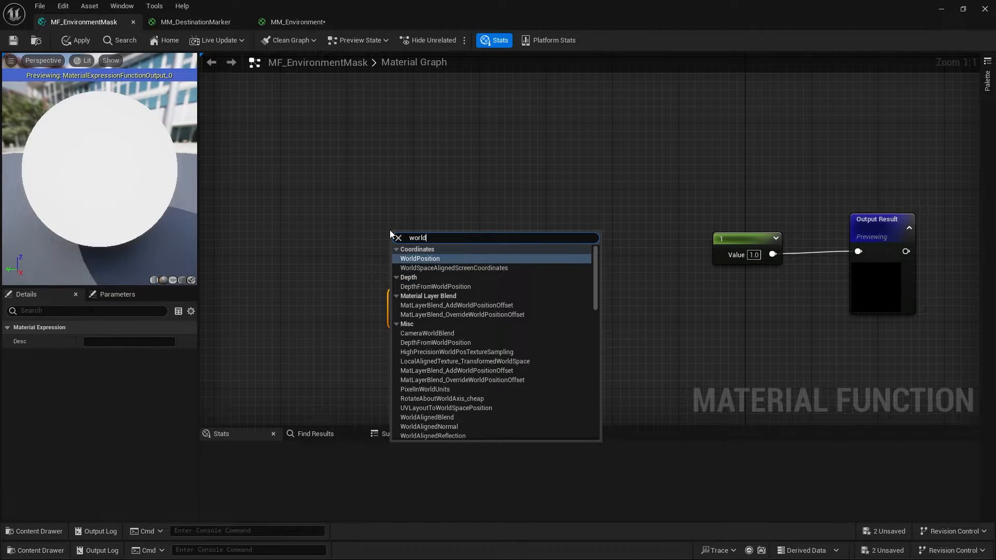
{"action": "key", "text": "Return"}
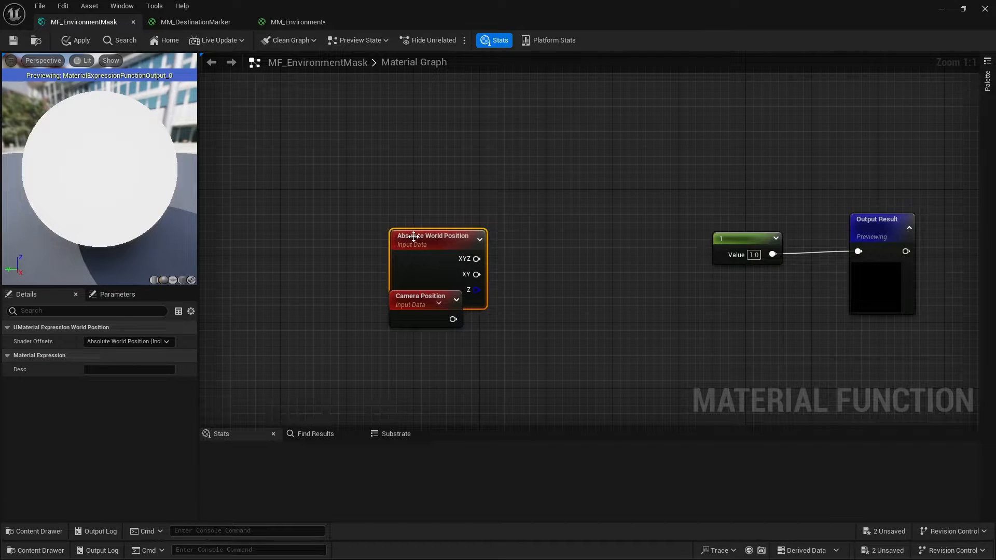
{"action": "left_click_drag", "start_coordinate": [413, 237], "coordinate": [399, 211]}
Play the Cam level full screen and examine from several camera positions how the blockout cubes obstruct the view, ending the play session when done.
{"action": "left_click", "coordinate": [941, 9]}
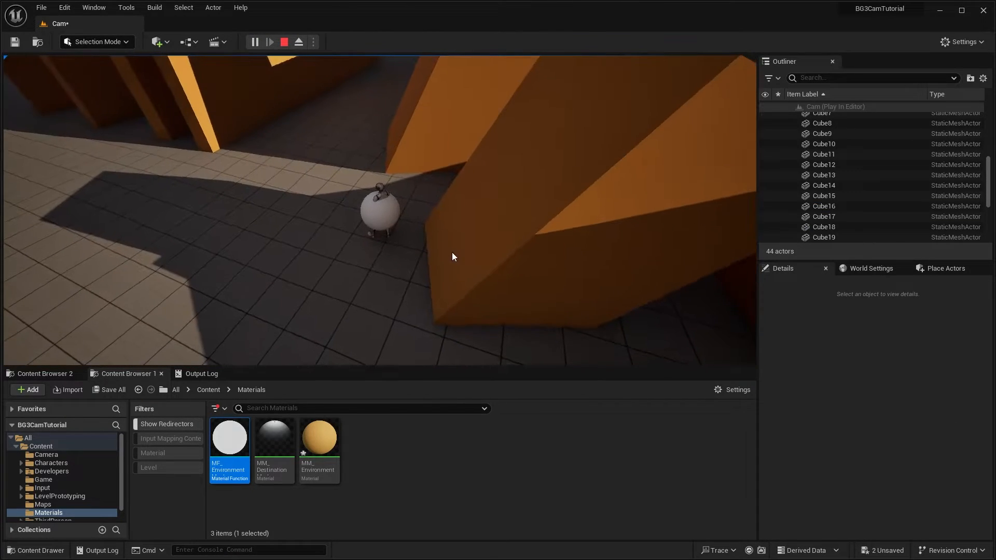
{"action": "key", "text": "F11"}
{"action": "scroll", "coordinate": [392, 241], "scroll_direction": "up", "scroll_amount": 2}
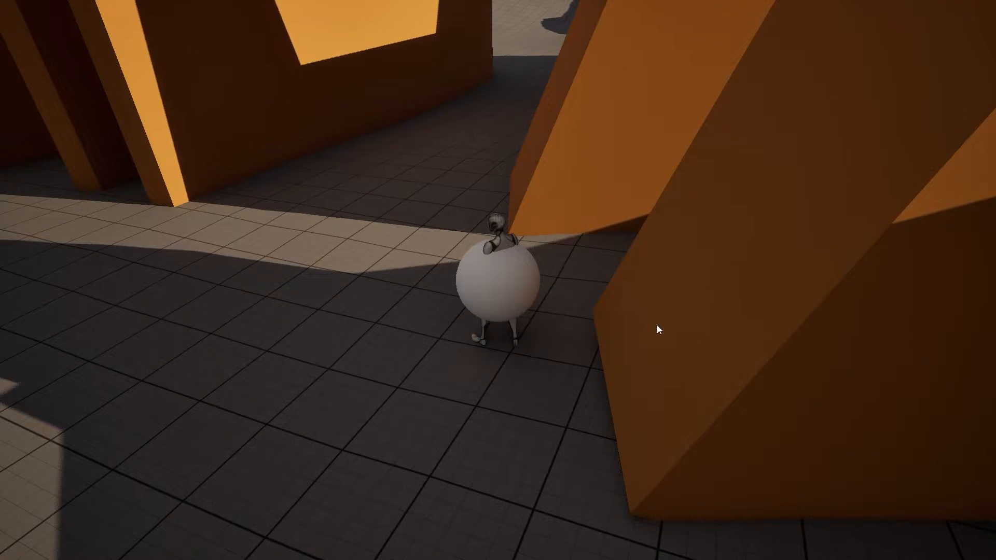
{"action": "key", "text": "d"}
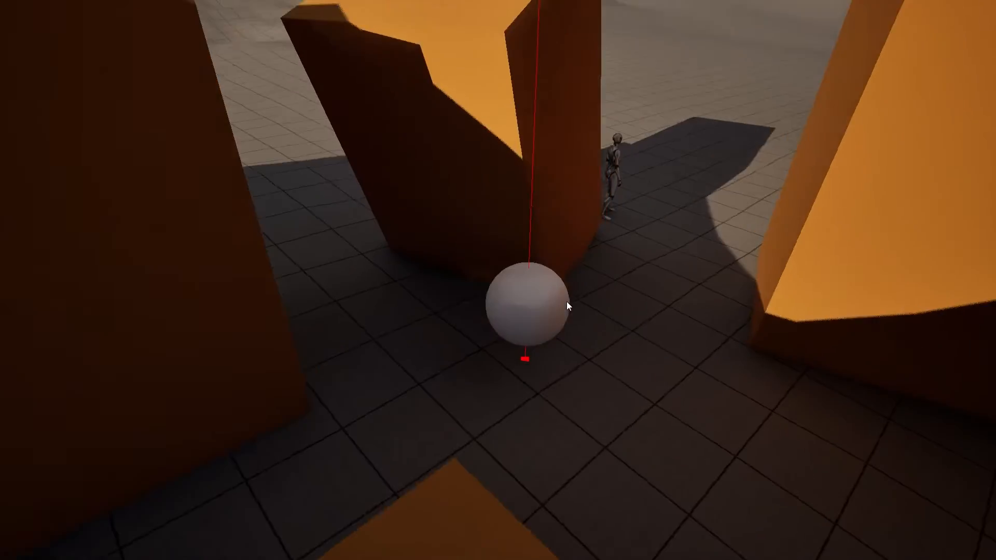
{"action": "key", "text": "s"}
{"action": "key", "text": "a"}
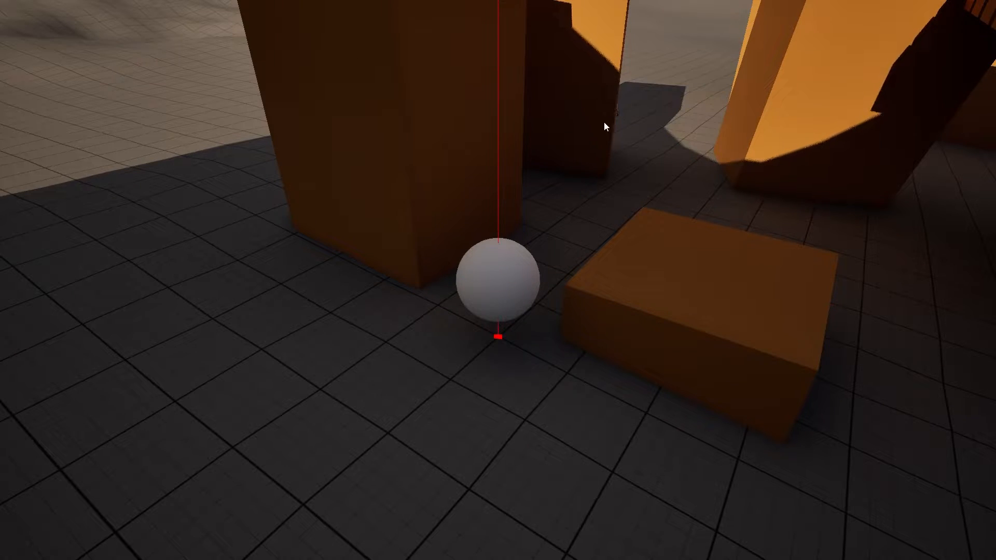
{"action": "key", "text": "Escape"}
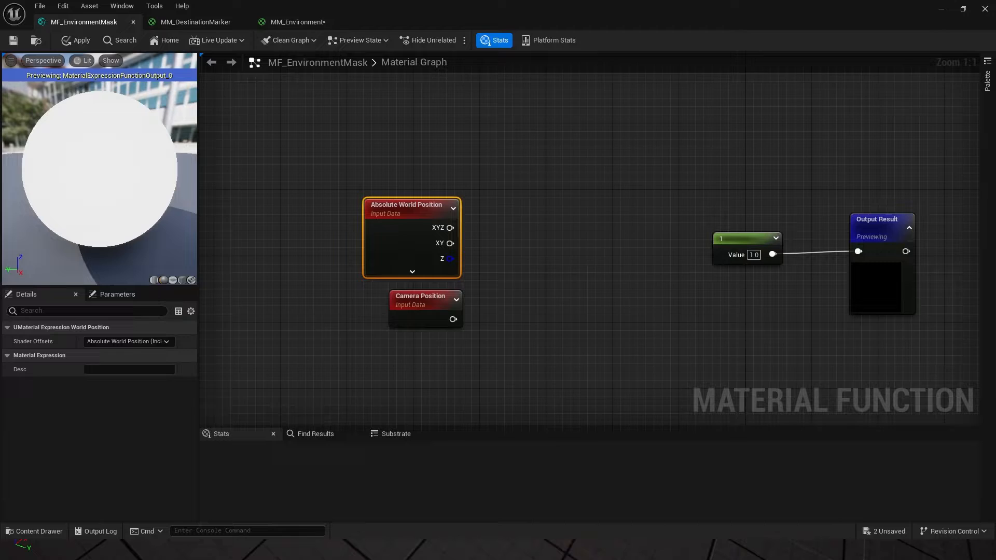
Create a Material Parameter Collection named BG3_ParameterCollection in the project's Materials folder.
{"action": "right_click_drag", "start_coordinate": [405, 151], "coordinate": [420, 184]}
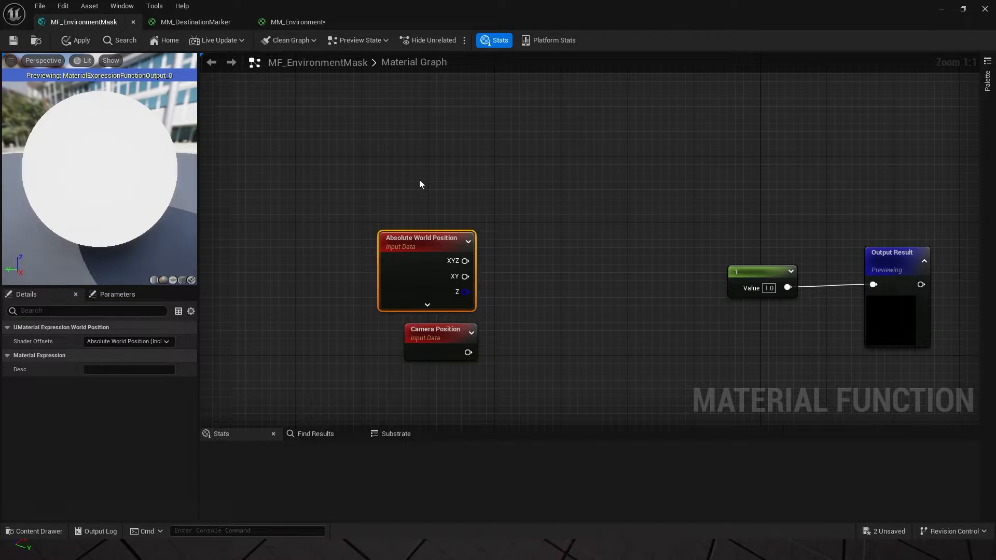
{"action": "left_click_drag", "start_coordinate": [435, 1], "coordinate": [995, 55]}
{"action": "right_click_drag", "start_coordinate": [710, 282], "coordinate": [696, 274]}
{"action": "key", "text": "F11"}
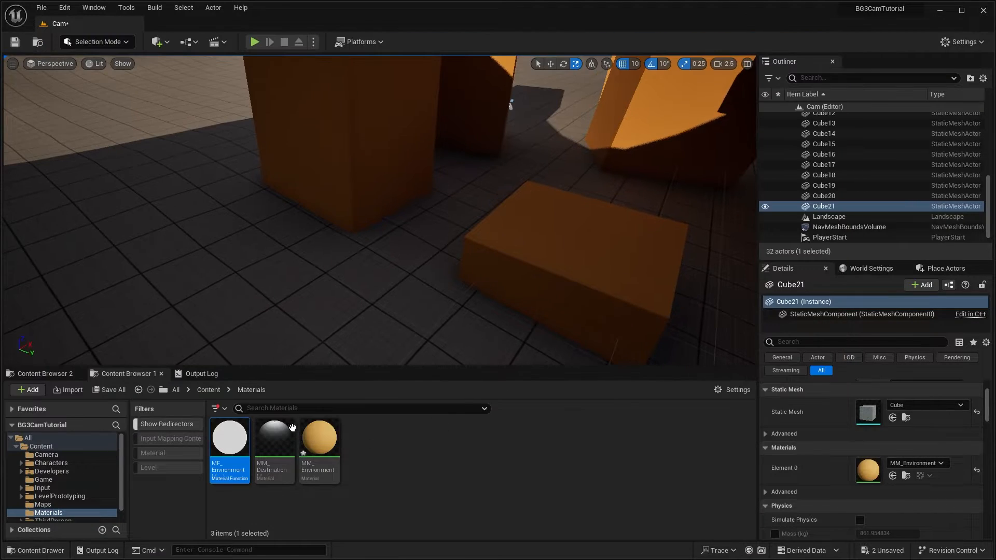
{"action": "right_click", "coordinate": [366, 444]}
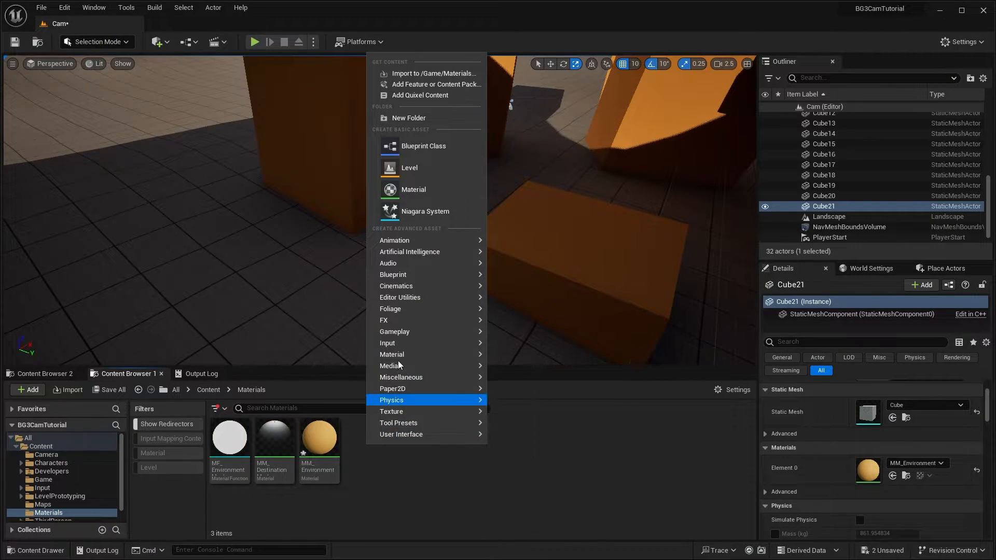
{"action": "mouse_move", "coordinate": [399, 355]}
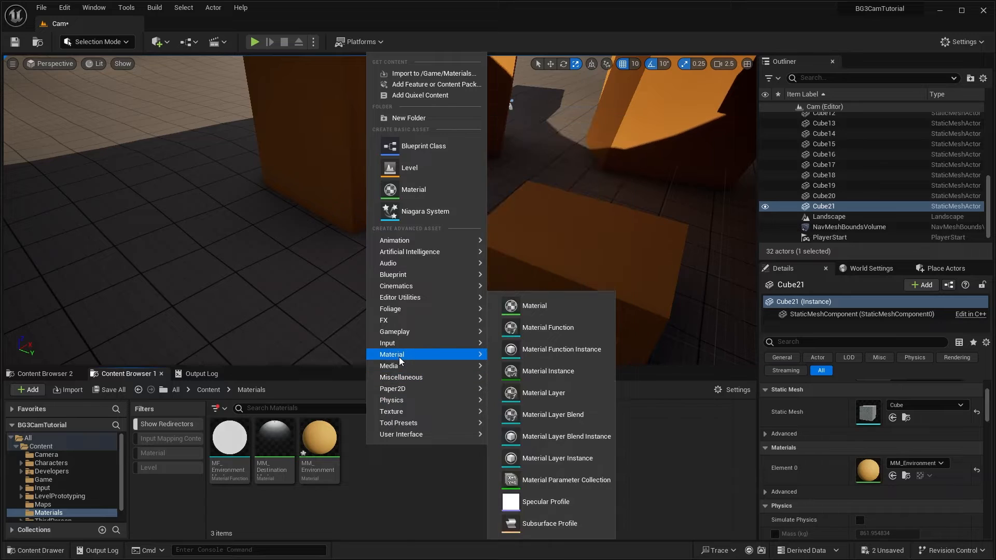
{"action": "left_click", "coordinate": [570, 482]}
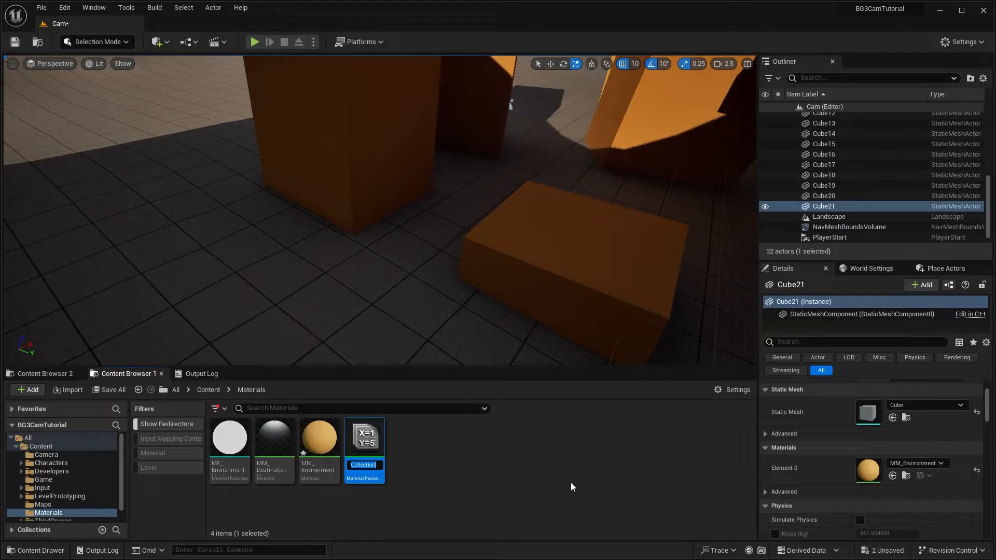
{"action": "type", "text": "B"}
{"action": "type", "text": "G3_"}
{"action": "type", "text": "Param"}
{"action": "type", "text": "eter"}
{"action": "type", "text": "Collection"}
{"action": "key", "text": "Return"}
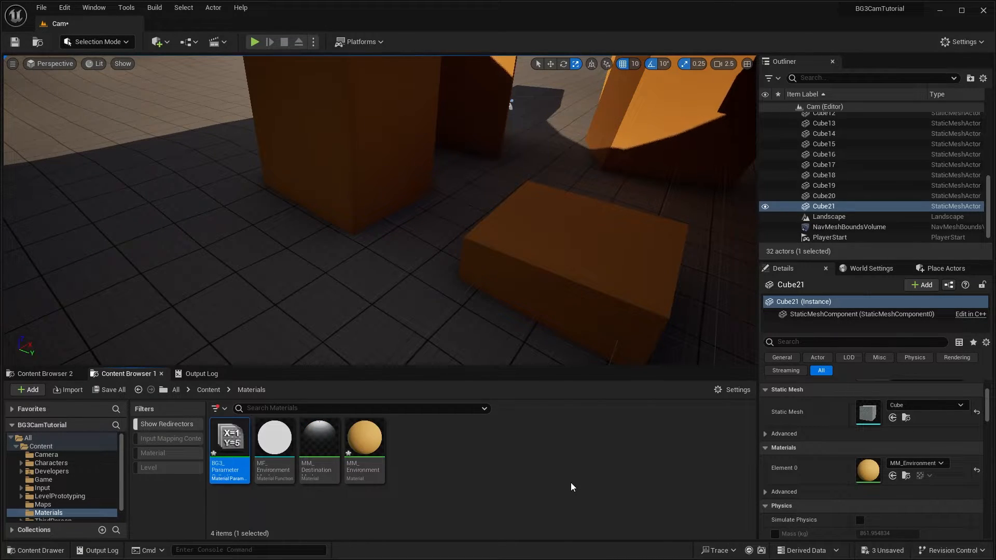
Open BG3_ParameterCollection and add one vector parameter named PlayerLocation.
{"action": "left_click_drag", "start_coordinate": [995, 179], "coordinate": [430, 1]}
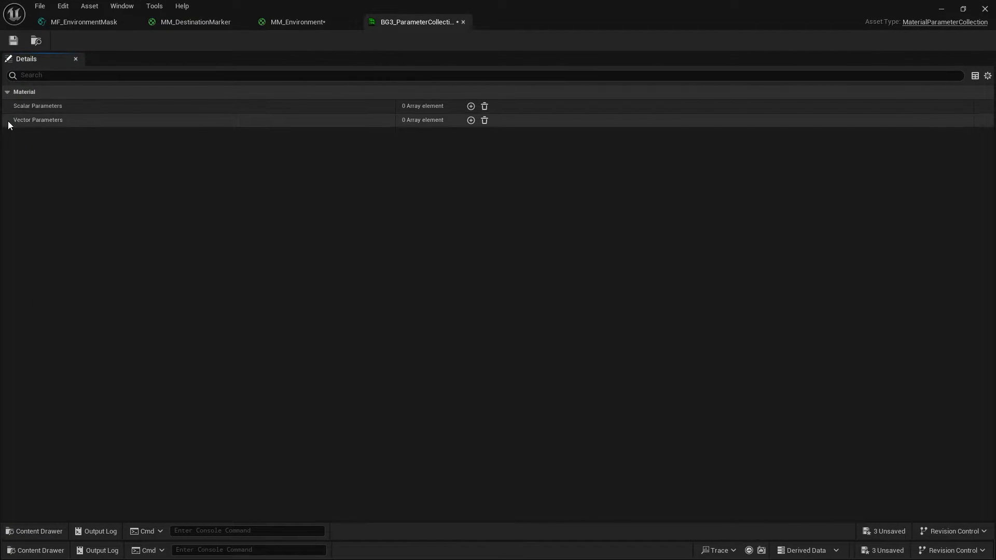
{"action": "left_click", "coordinate": [471, 120]}
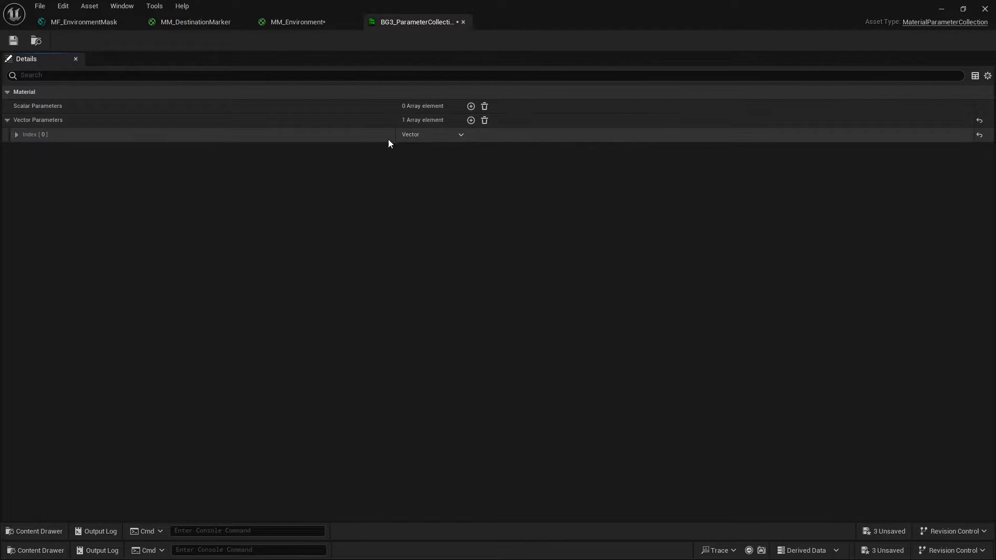
{"action": "left_click", "coordinate": [17, 135]}
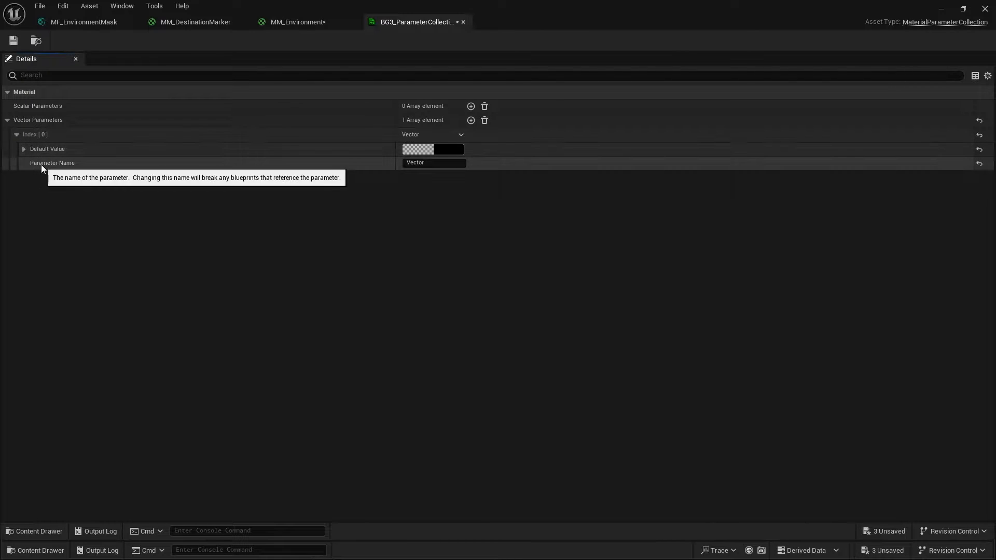
{"action": "left_click", "coordinate": [434, 163]}
{"action": "type", "text": "P"}
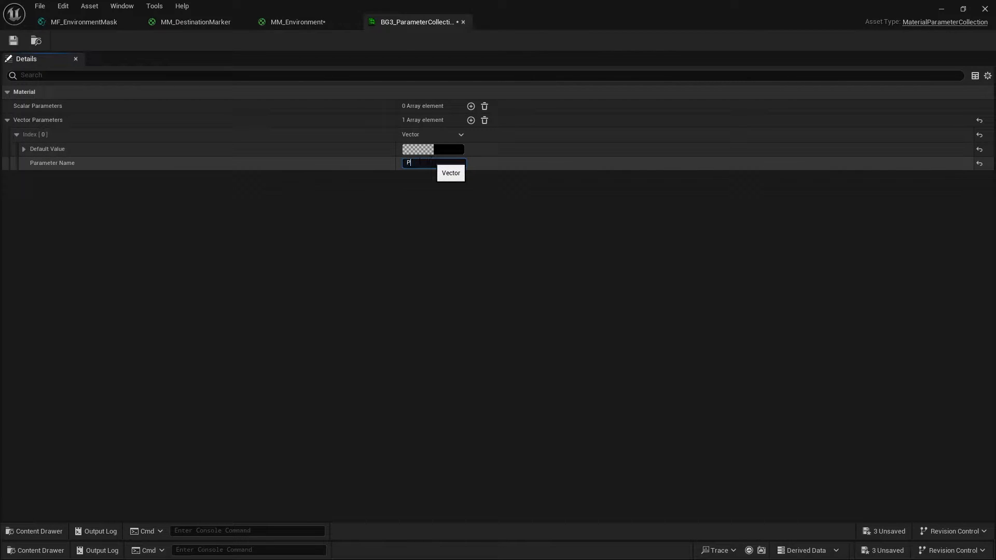
{"action": "type", "text": "layerLocation"}
{"action": "key", "text": "Return"}
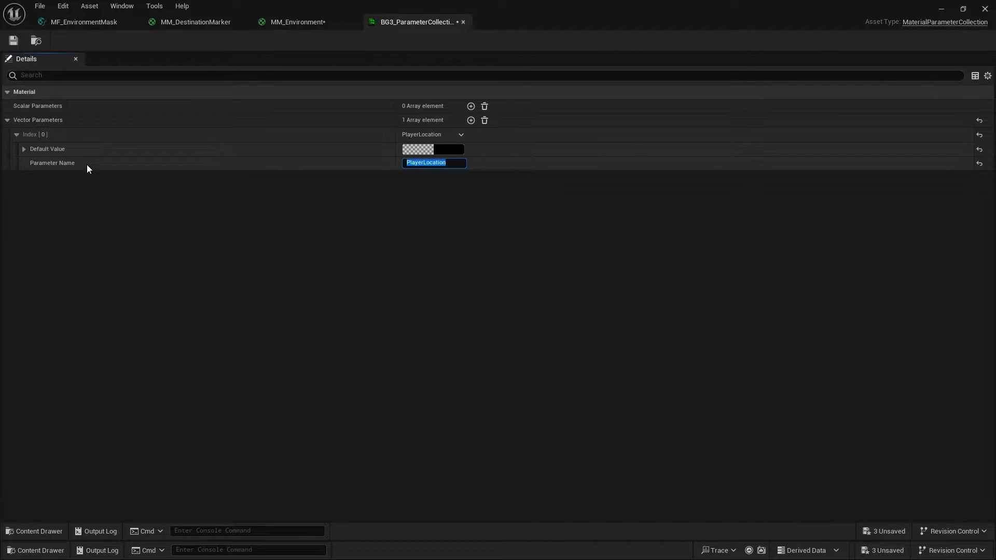
Examine the colour channels of the PlayerLocation parameter's default value without changing them.
{"action": "left_click", "coordinate": [435, 149]}
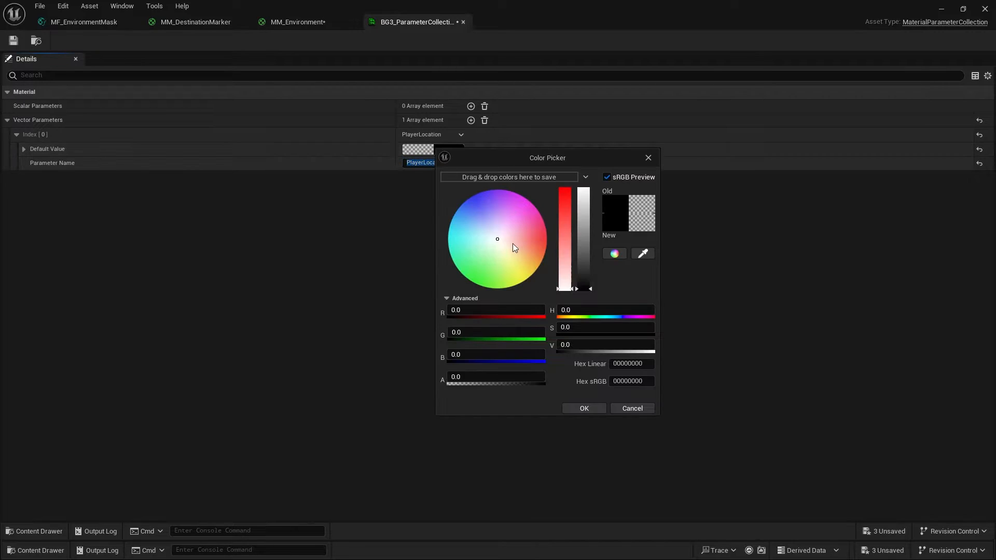
{"action": "left_click_drag", "start_coordinate": [513, 245], "coordinate": [508, 216]}
{"action": "left_click", "coordinate": [631, 409]}
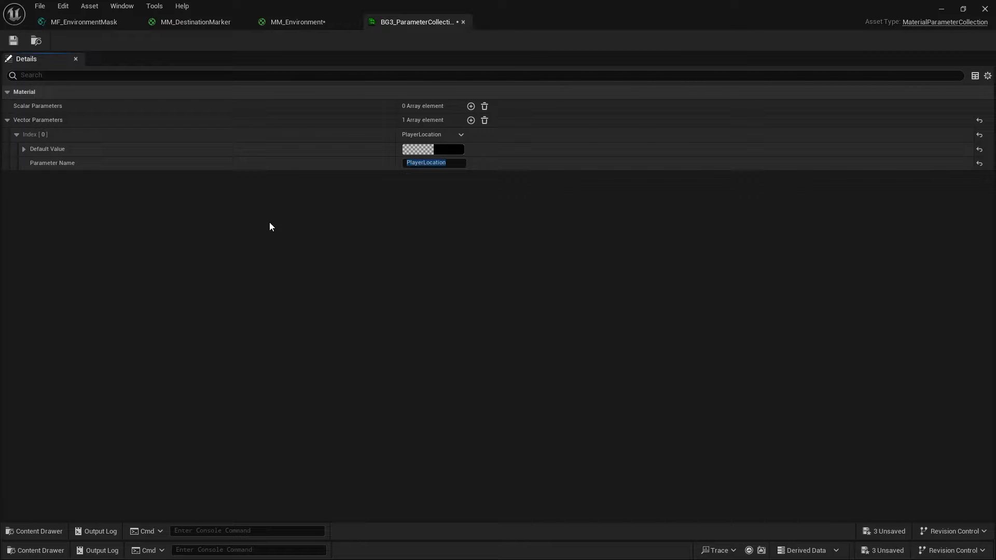
{"action": "left_click", "coordinate": [421, 150]}
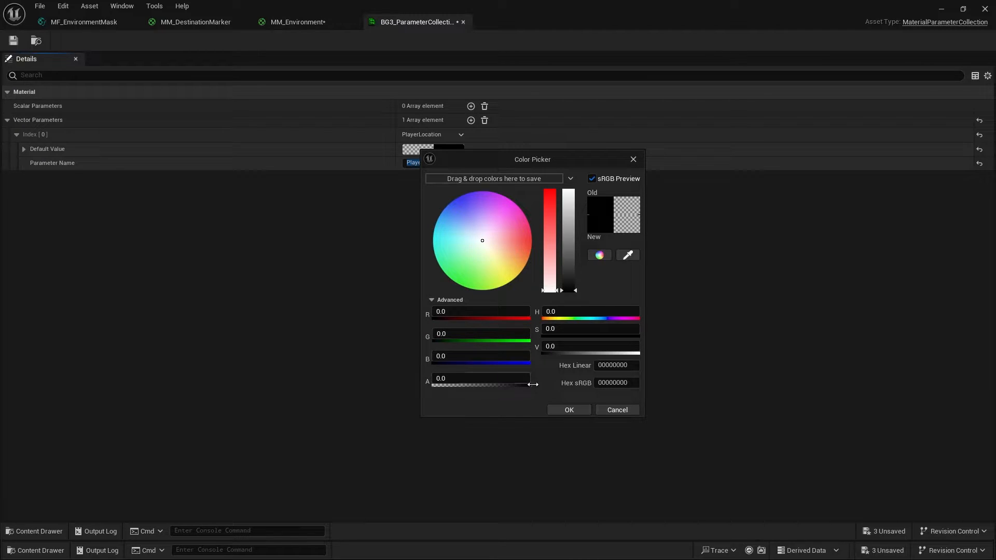
{"action": "left_click", "coordinate": [567, 409]}
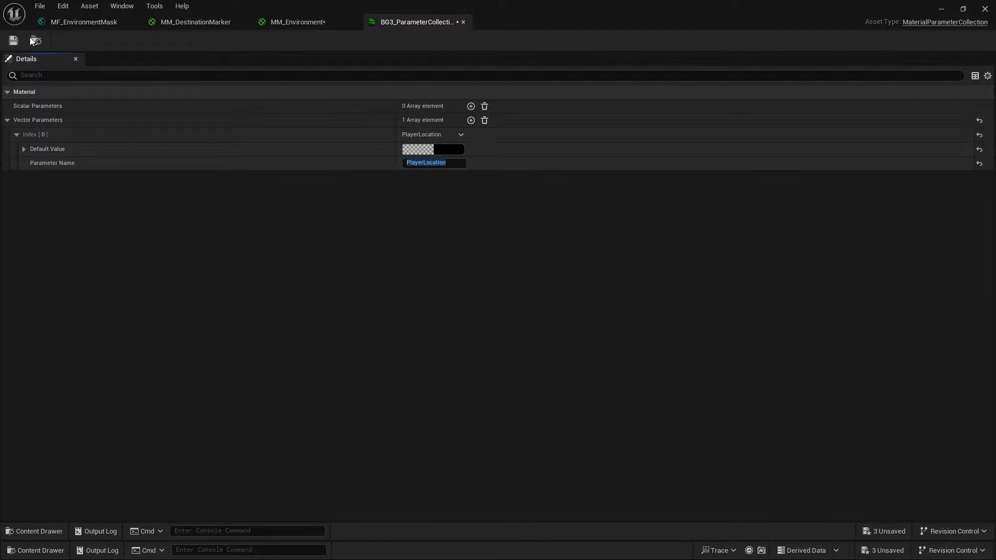
Save the parameter collection and open the BP_ThirdPersonCharacter blueprint from the ThirdPerson/Blueprints folder.
{"action": "left_click", "coordinate": [14, 40]}
{"action": "left_click", "coordinate": [941, 8]}
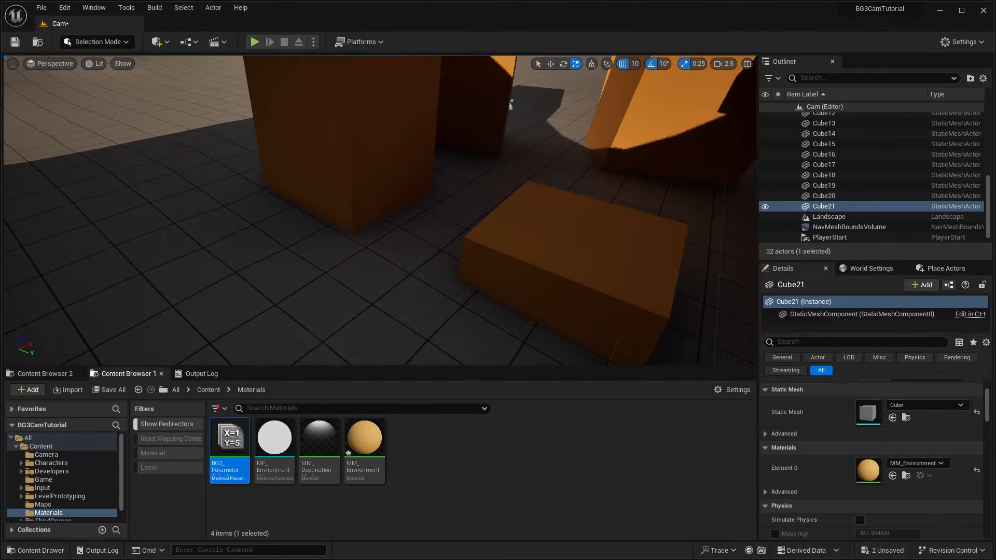
{"action": "left_click", "coordinate": [204, 388]}
{"action": "left_click", "coordinate": [581, 441]}
{"action": "double_click", "coordinate": [582, 441]}
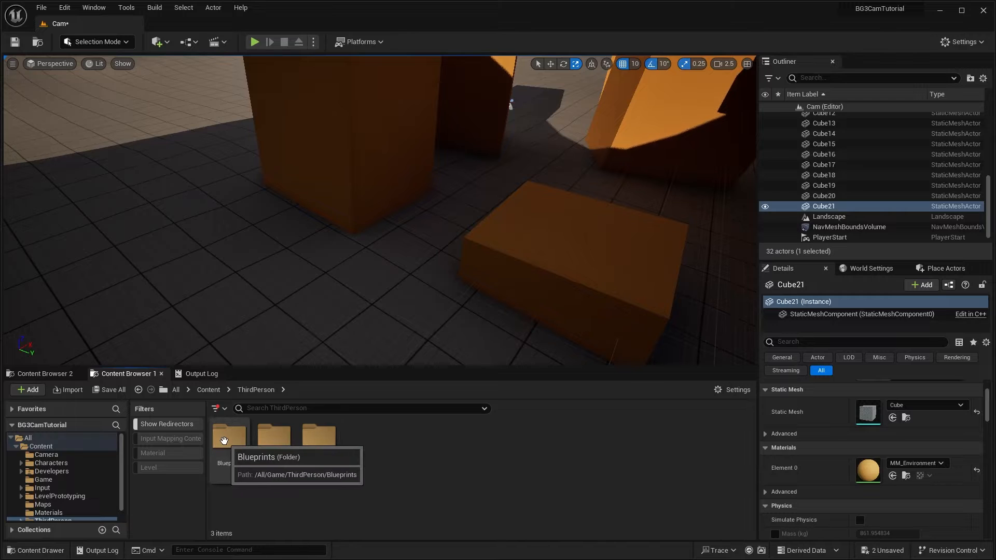
{"action": "double_click", "coordinate": [231, 427]}
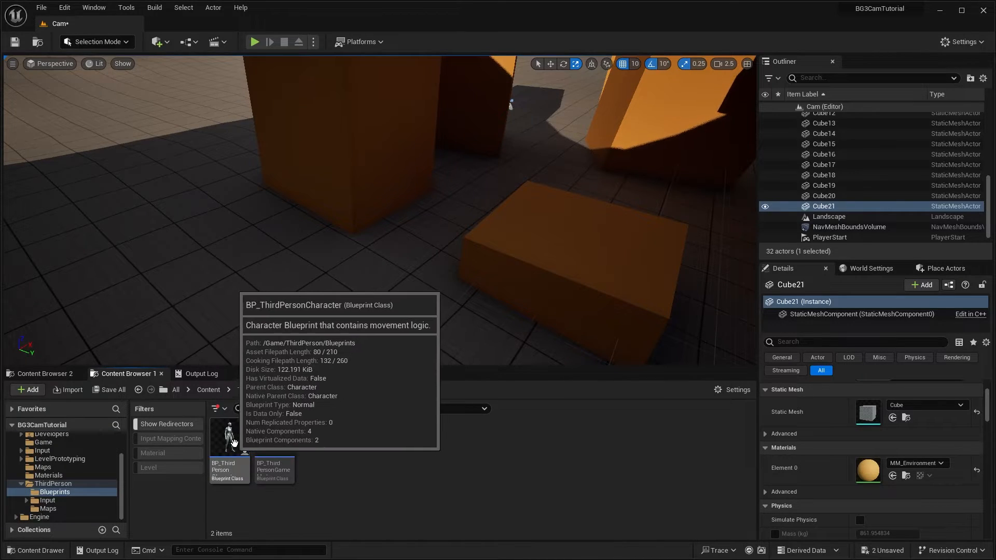
{"action": "left_click", "coordinate": [240, 437]}
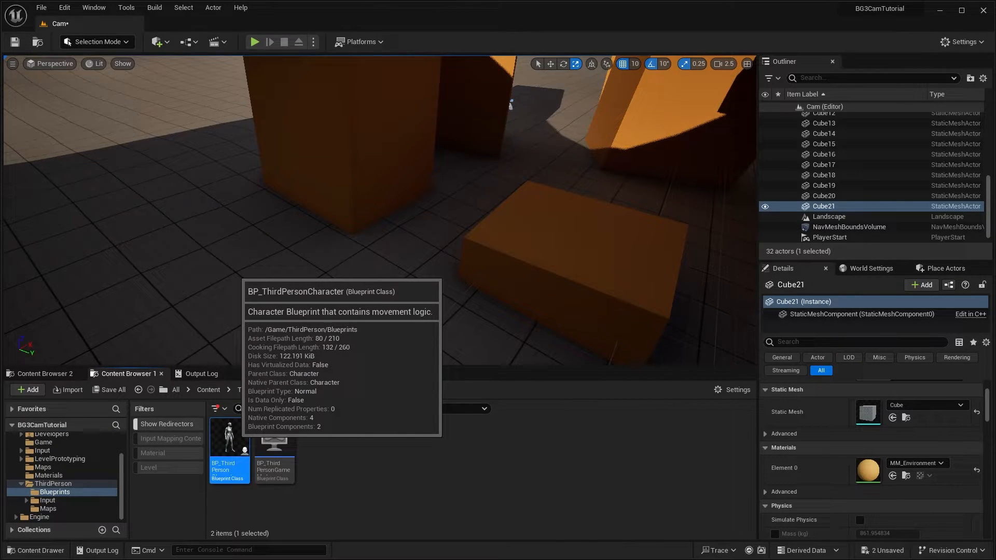
{"action": "double_click", "coordinate": [236, 444]}
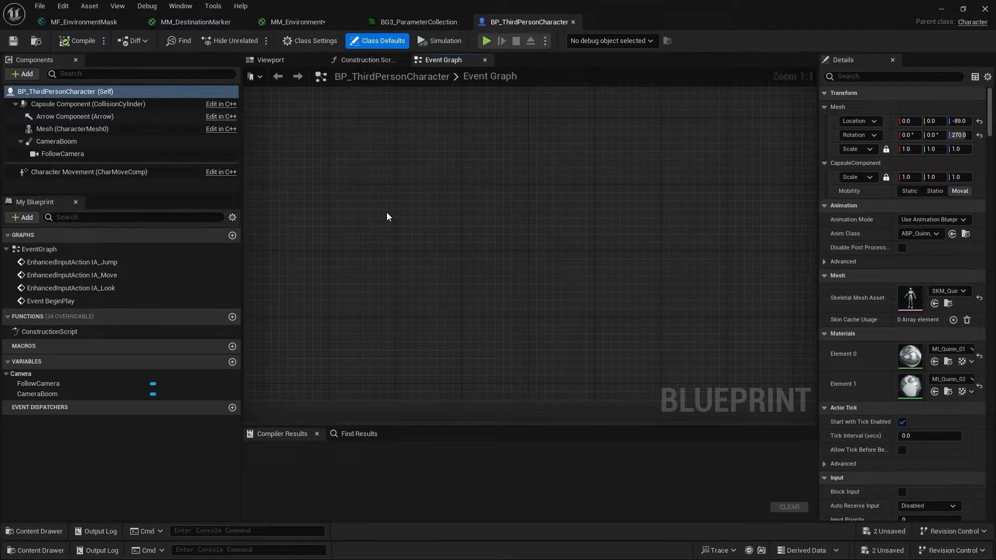
Add an Event Tick node to the character blueprint's Event Graph.
{"action": "right_click", "coordinate": [387, 213]}
{"action": "type", "text": "event tick"}
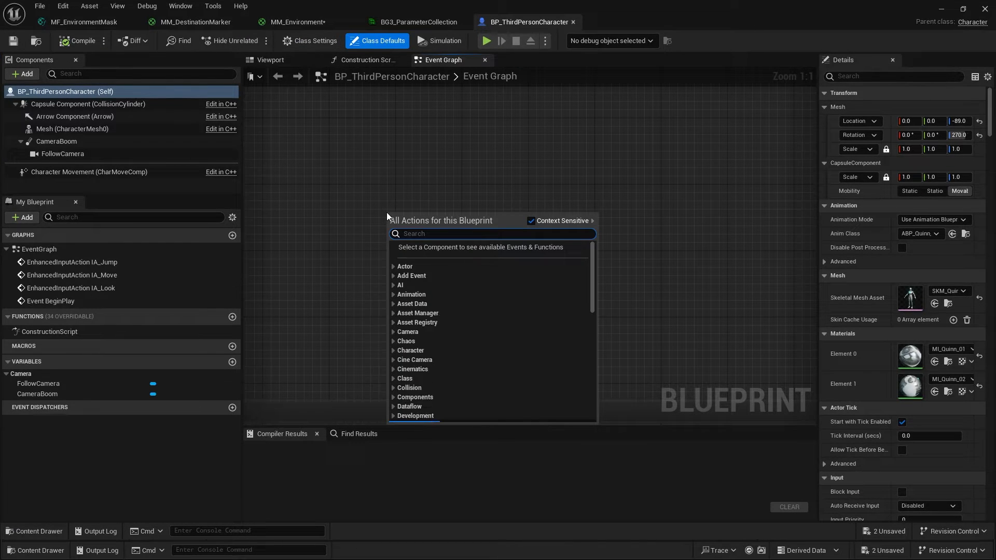
{"action": "key", "text": "Return"}
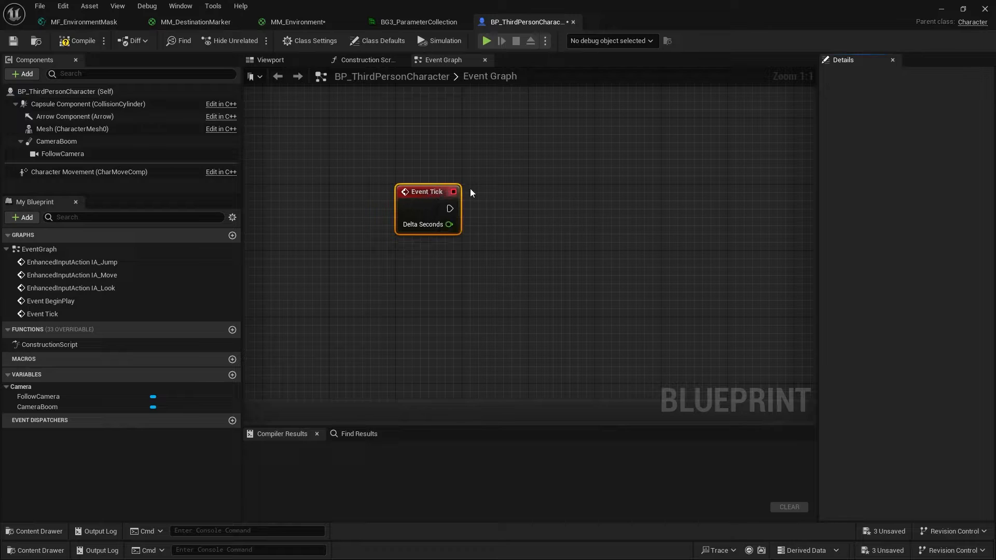
Add a Set Vector Parameter Value node for a parameter collection, executed from Event Tick, and align it beside the event.
{"action": "right_click_drag", "start_coordinate": [465, 201], "coordinate": [428, 199]}
{"action": "left_click_drag", "start_coordinate": [413, 215], "coordinate": [503, 216]}
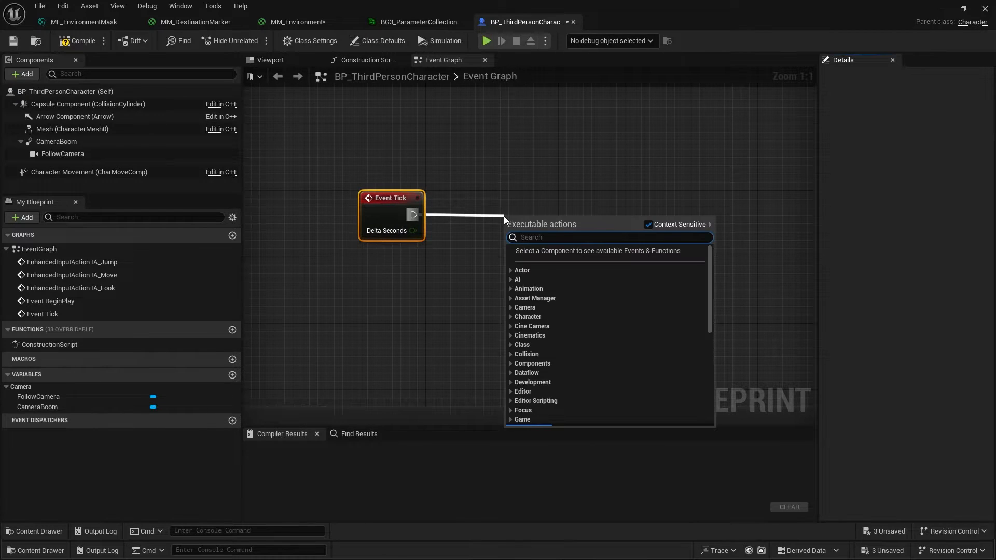
{"action": "type", "text": "set vector param"}
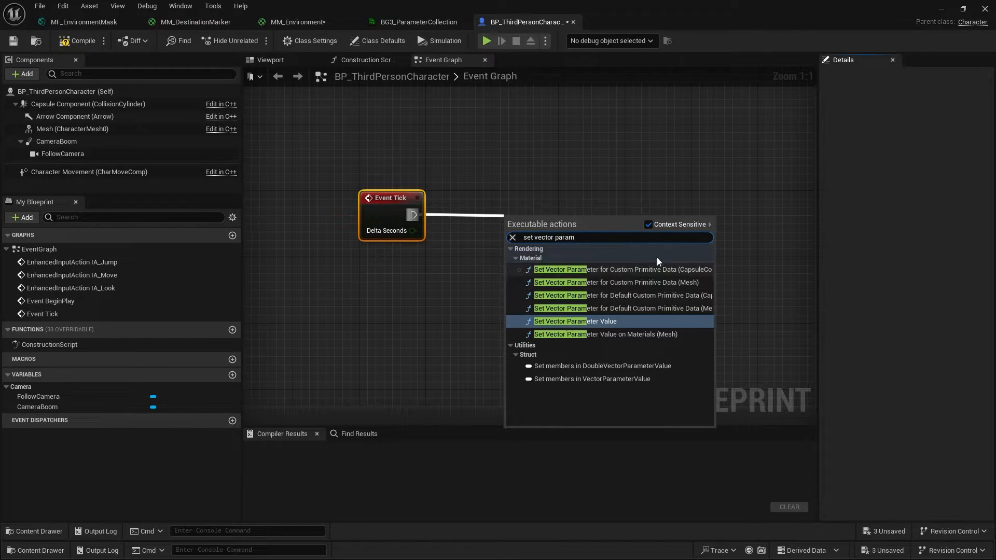
{"action": "left_click", "coordinate": [558, 323]}
{"action": "left_click_drag", "start_coordinate": [548, 222], "coordinate": [574, 210]}
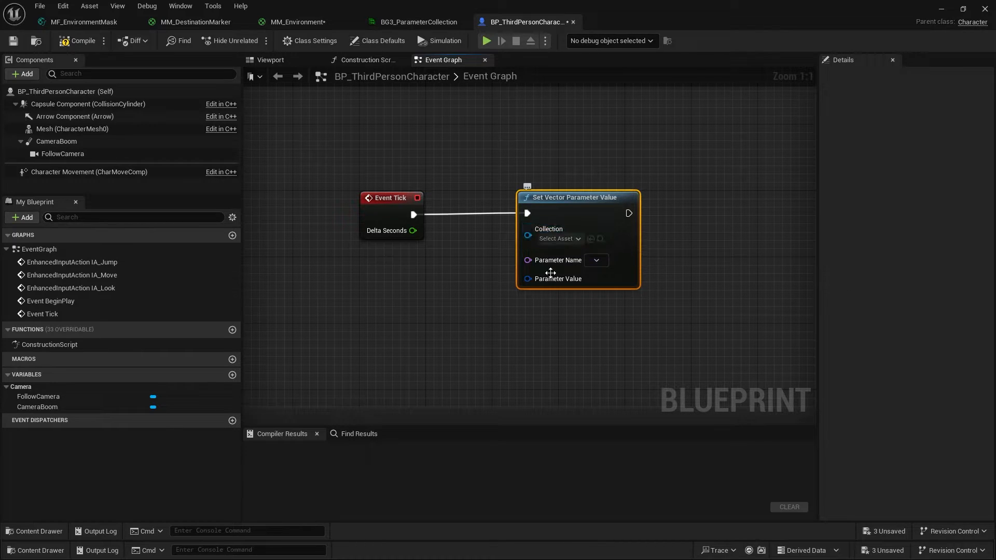
Set the Set Vector Parameter Value node to BG3_ParameterCollection and its PlayerLocation parameter, spacing the node farther from Event Tick.
{"action": "left_click", "coordinate": [559, 238]}
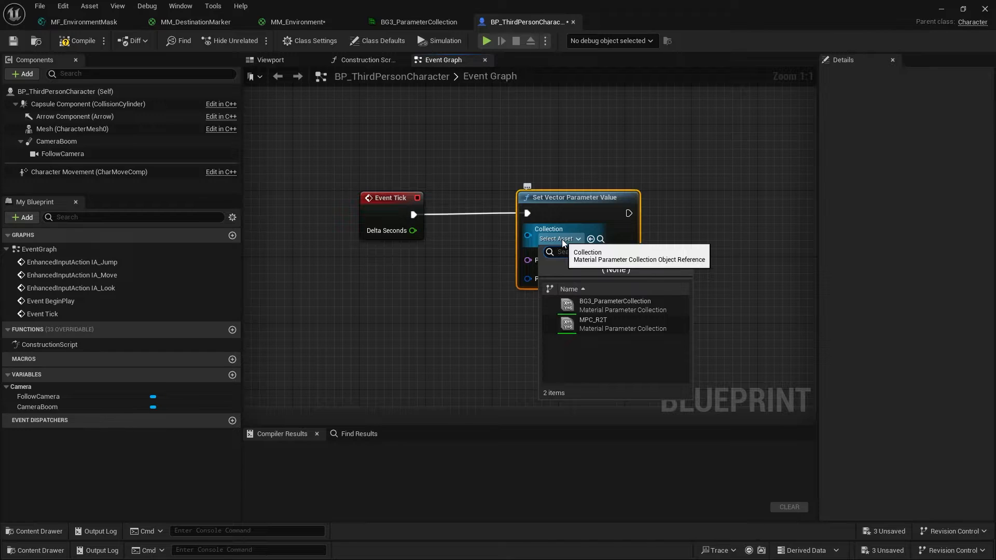
{"action": "left_click", "coordinate": [606, 303]}
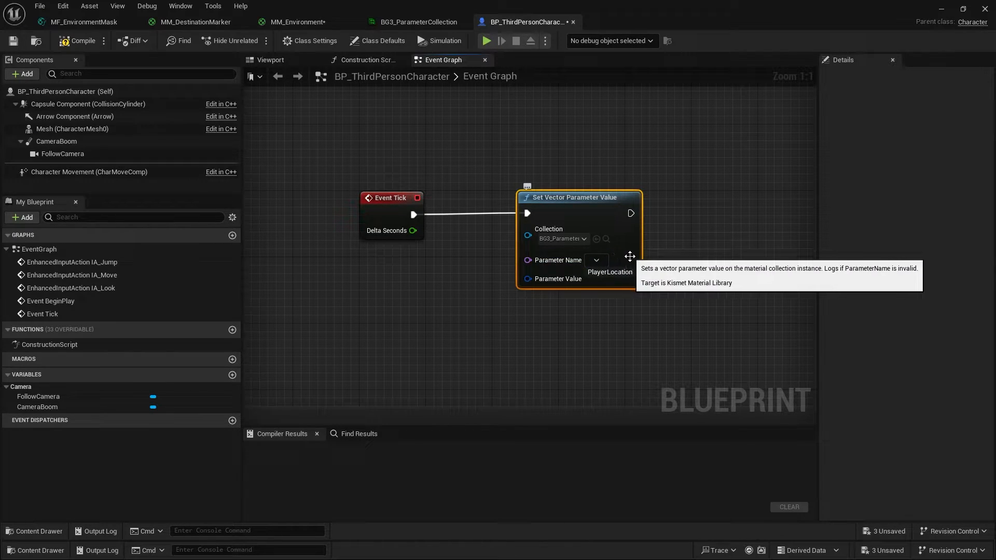
{"action": "left_click", "coordinate": [623, 276]}
{"action": "left_click", "coordinate": [623, 276]}
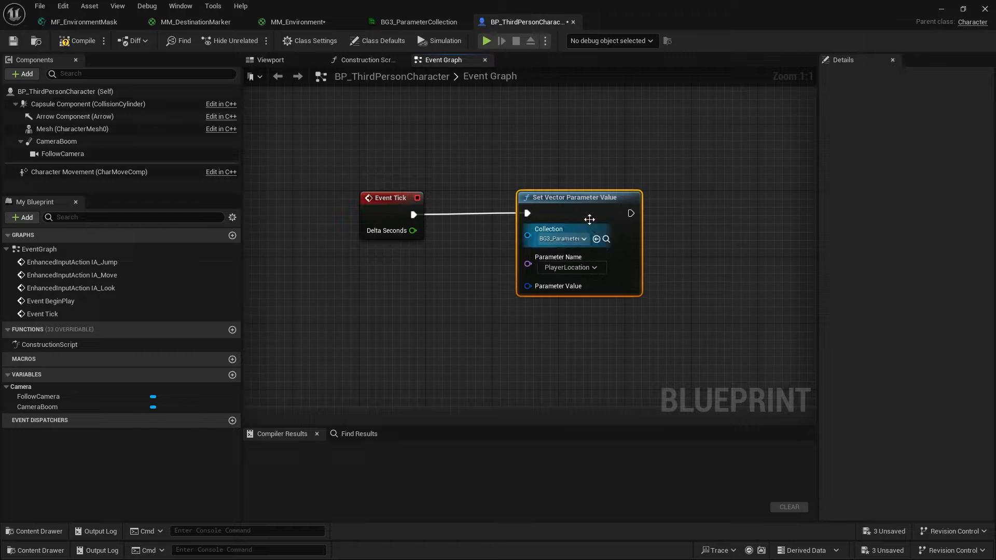
{"action": "left_click_drag", "start_coordinate": [569, 210], "coordinate": [668, 210]}
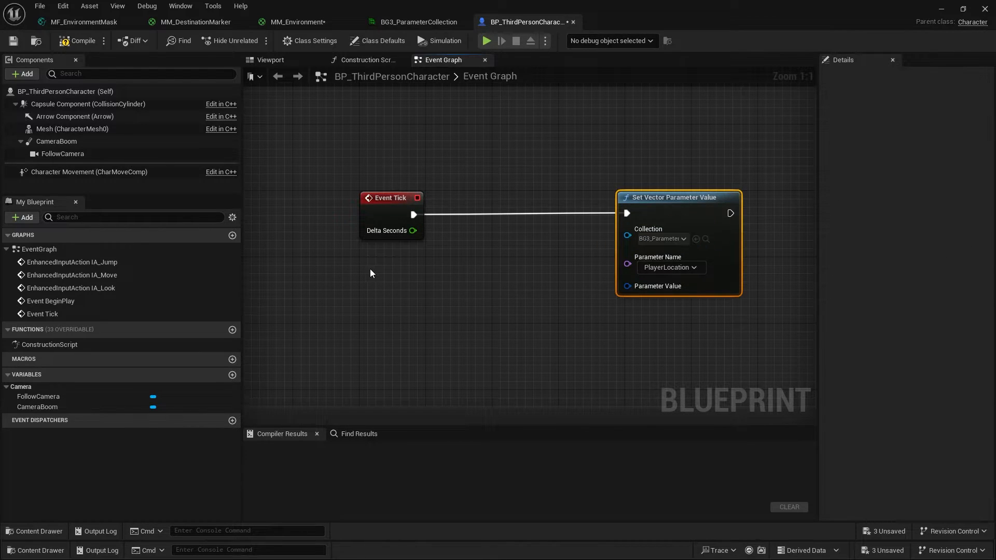
Feed a new Get Actor Location node into the Parameter Value of Set Vector Parameter Value and compile the character blueprint.
{"action": "right_click", "coordinate": [428, 276]}
{"action": "type", "text": "get"}
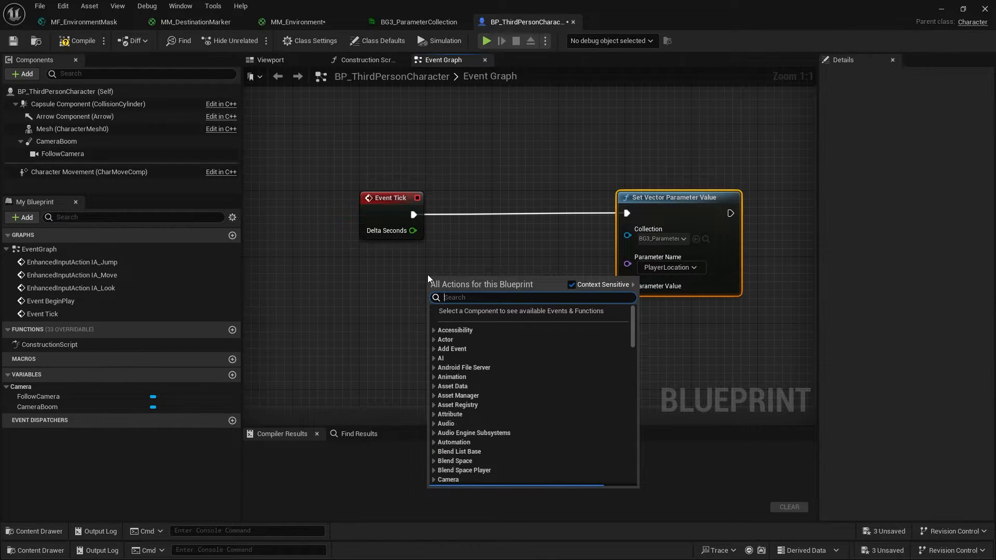
{"action": "type", "text": " actor location"}
{"action": "key", "text": "Return"}
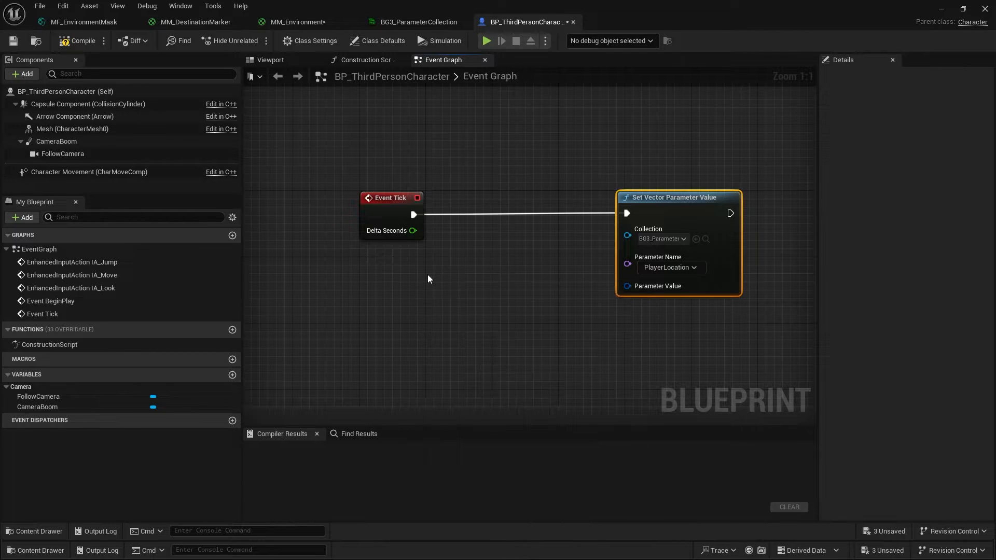
{"action": "left_click_drag", "start_coordinate": [428, 275], "coordinate": [361, 258]}
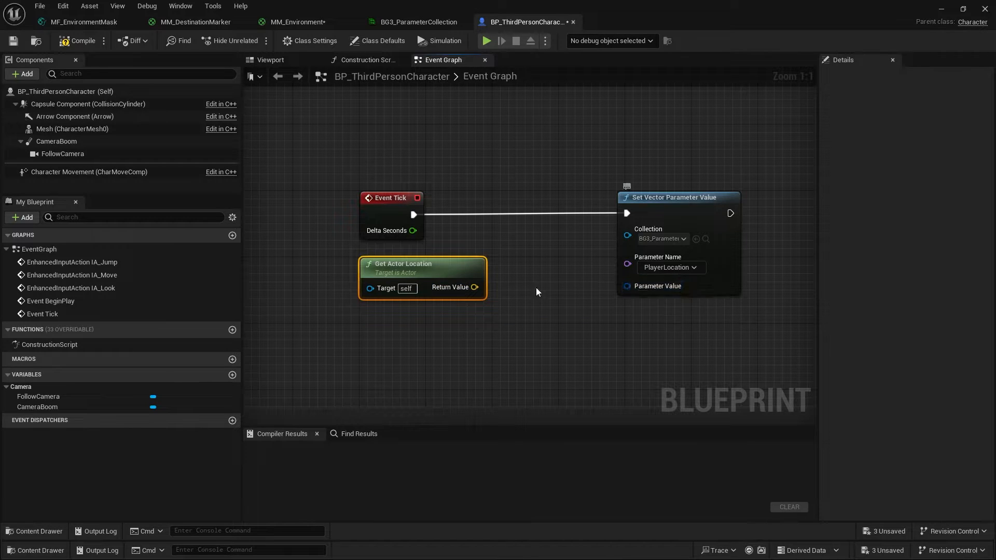
{"action": "left_click_drag", "start_coordinate": [469, 287], "coordinate": [627, 286]}
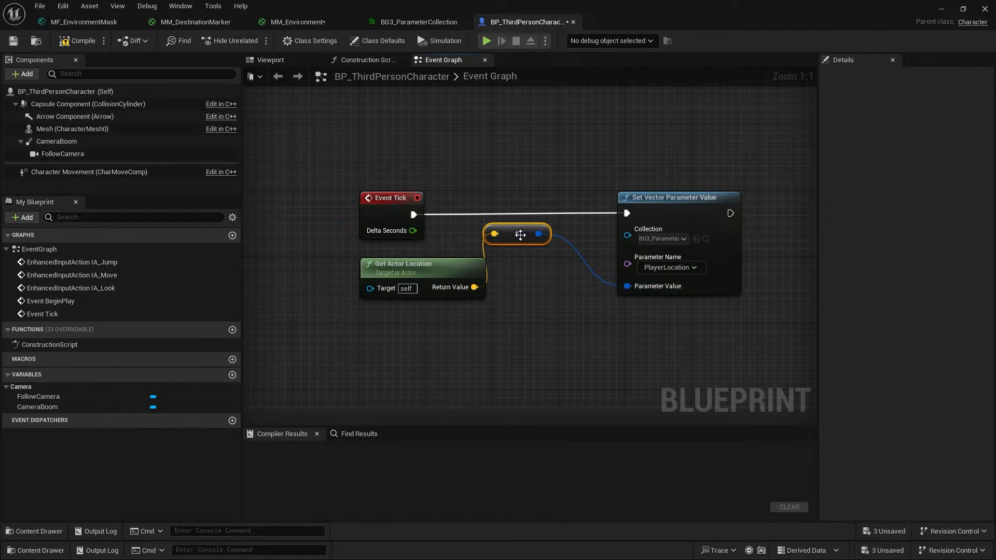
{"action": "left_click_drag", "start_coordinate": [520, 235], "coordinate": [554, 283]}
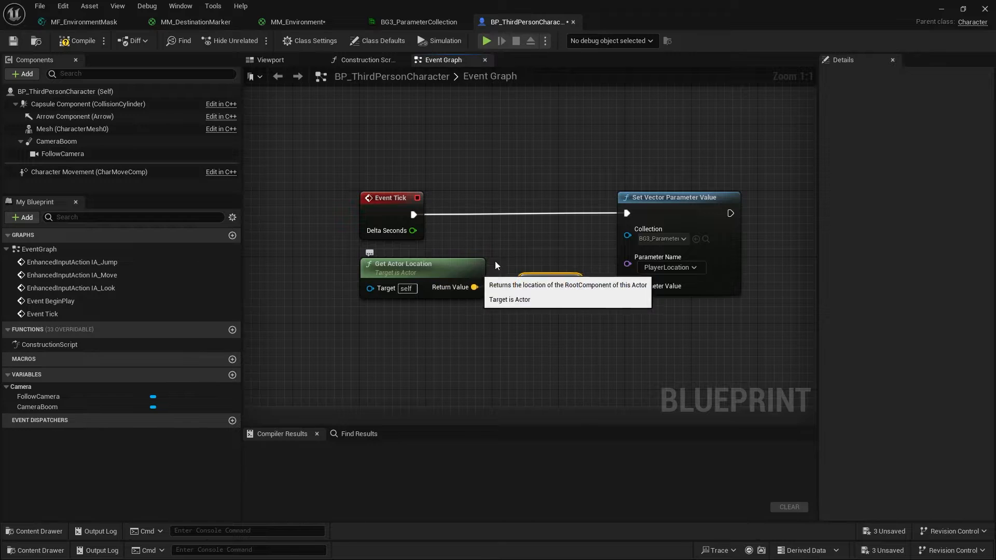
{"action": "left_click", "coordinate": [73, 41]}
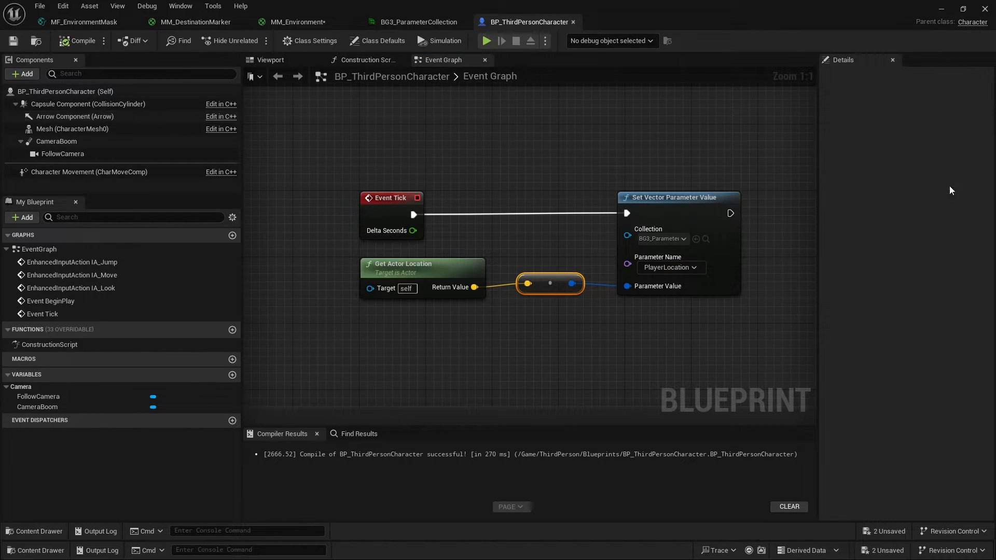
In the MF_EnvironmentMask material function, add a Collection Parameter node above the Absolute World Position node.
{"action": "left_click", "coordinate": [88, 23]}
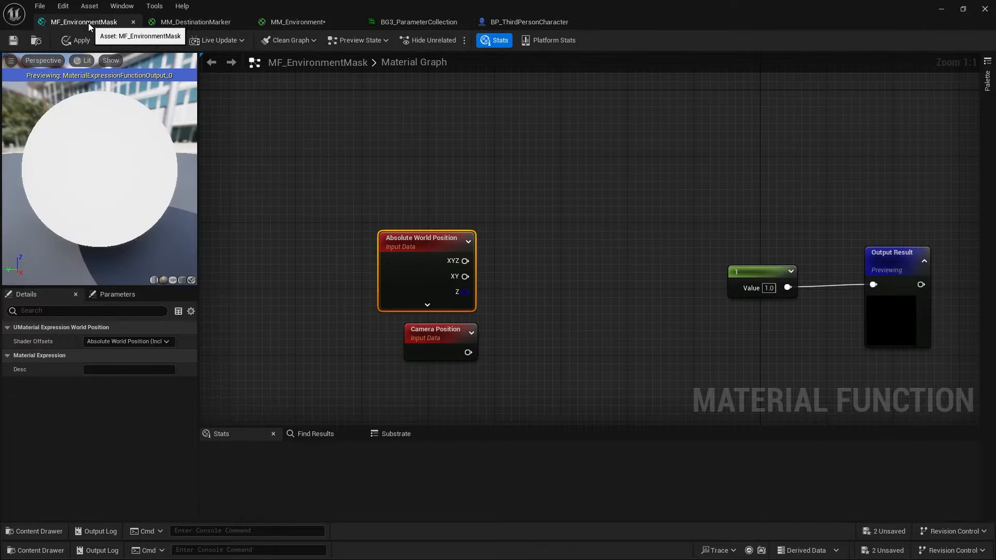
{"action": "right_click", "coordinate": [398, 170]}
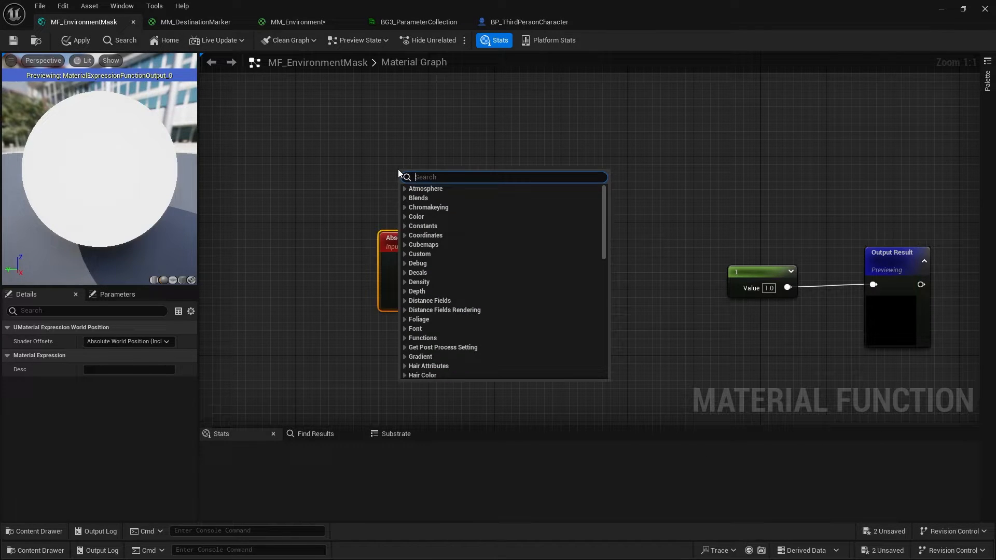
{"action": "type", "text": "paramete"}
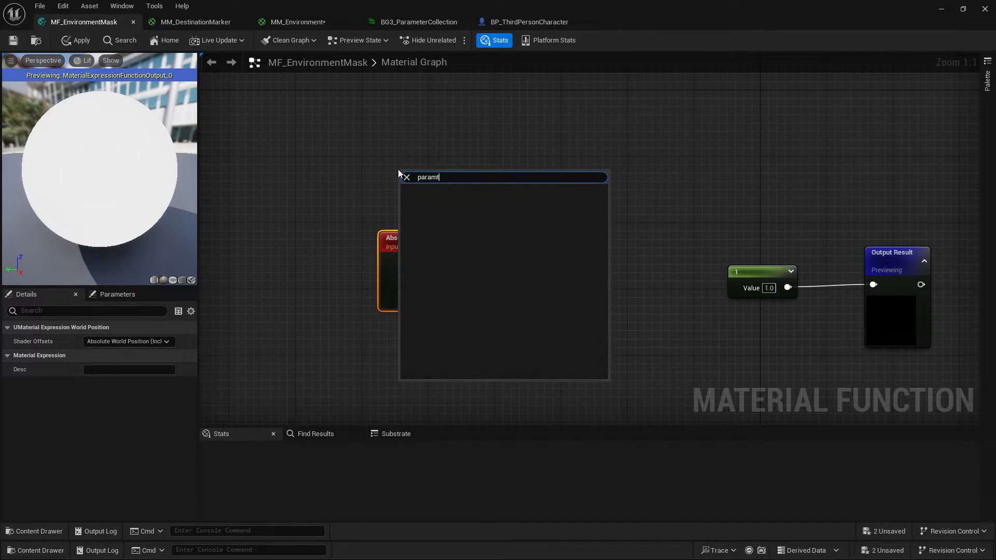
{"action": "type", "text": "r"}
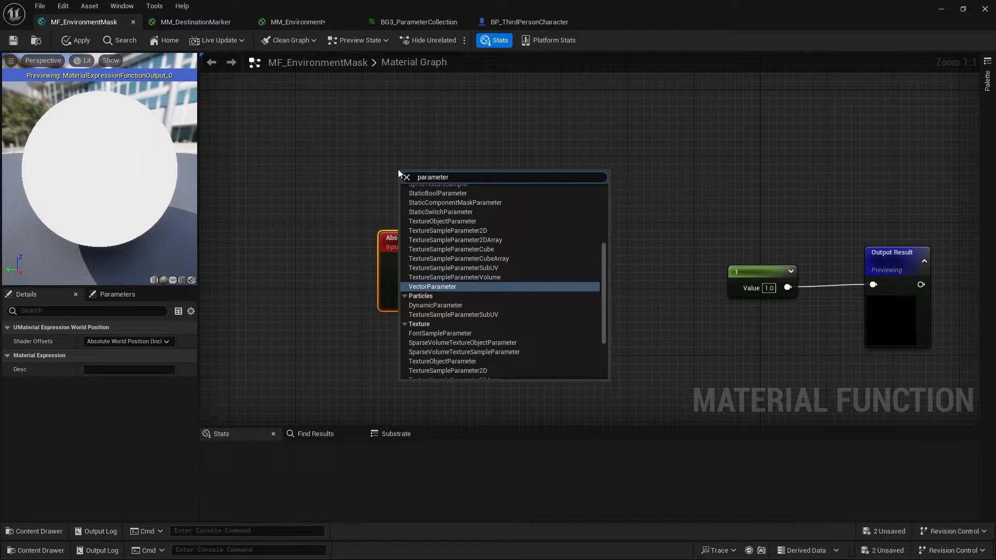
{"action": "type", "text": " coll"}
{"action": "key", "text": "Return"}
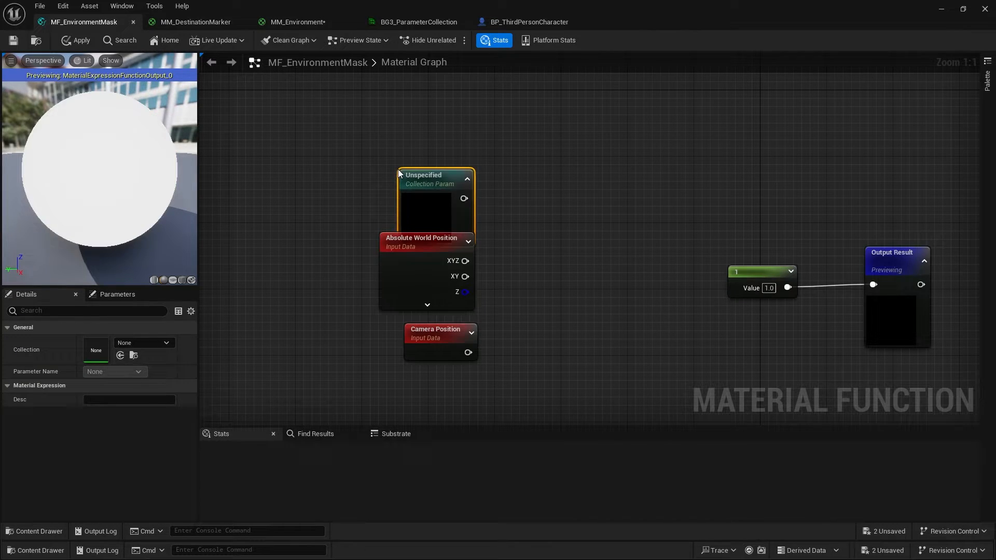
{"action": "left_click_drag", "start_coordinate": [435, 187], "coordinate": [422, 152]}
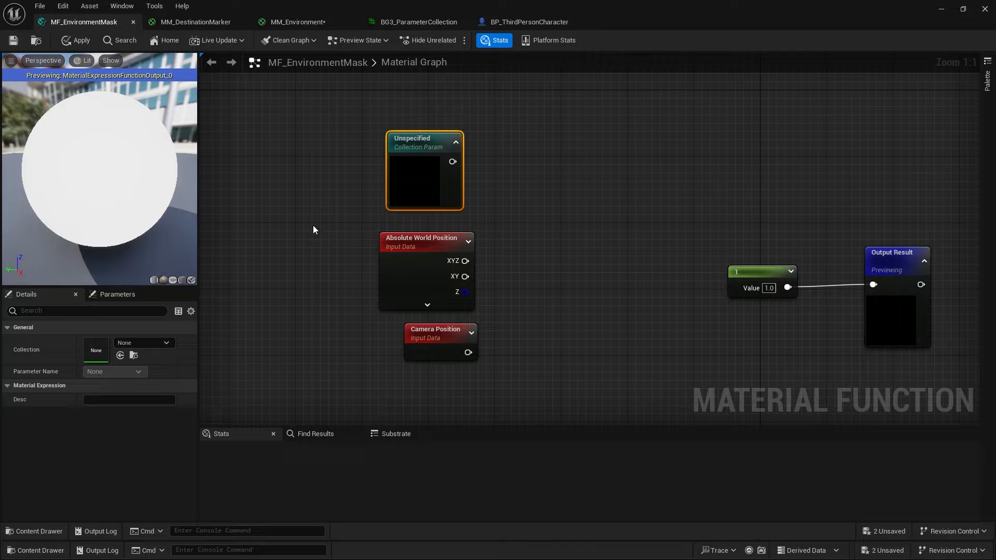
Assign BG3_ParameterCollection and the PlayerLocation parameter to the collection parameter node, aligning it with Absolute World Position.
{"action": "left_click", "coordinate": [166, 343]}
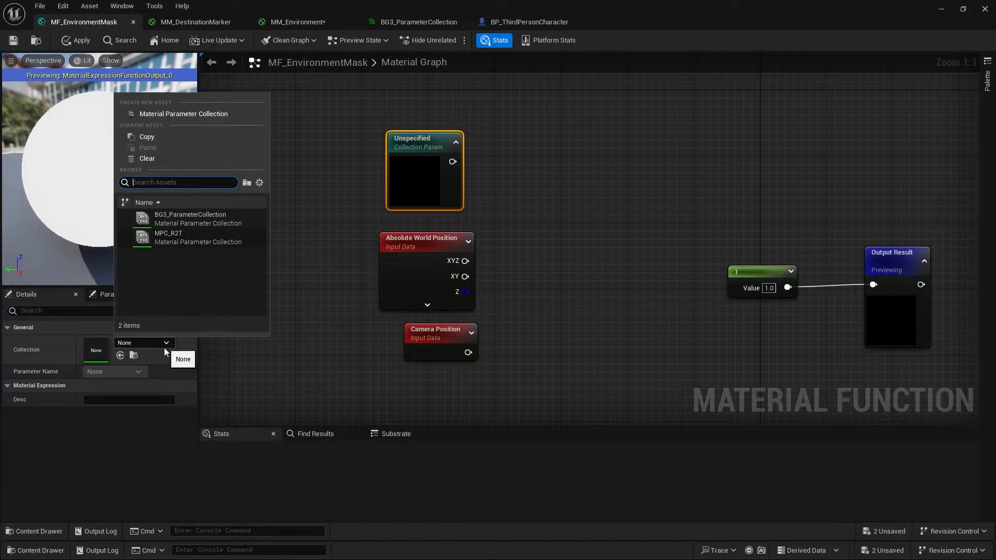
{"action": "left_click", "coordinate": [185, 218]}
{"action": "left_click", "coordinate": [126, 373]}
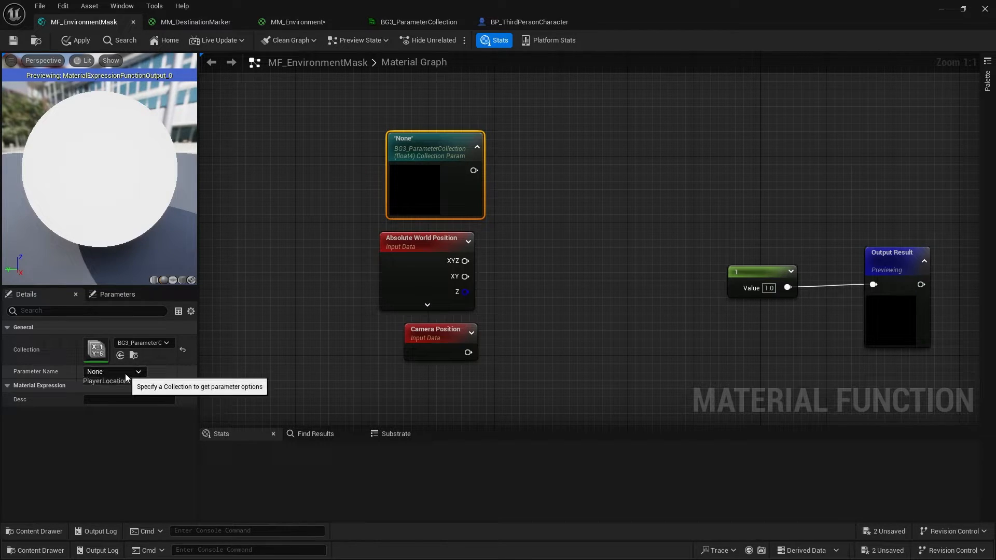
{"action": "left_click", "coordinate": [132, 382]}
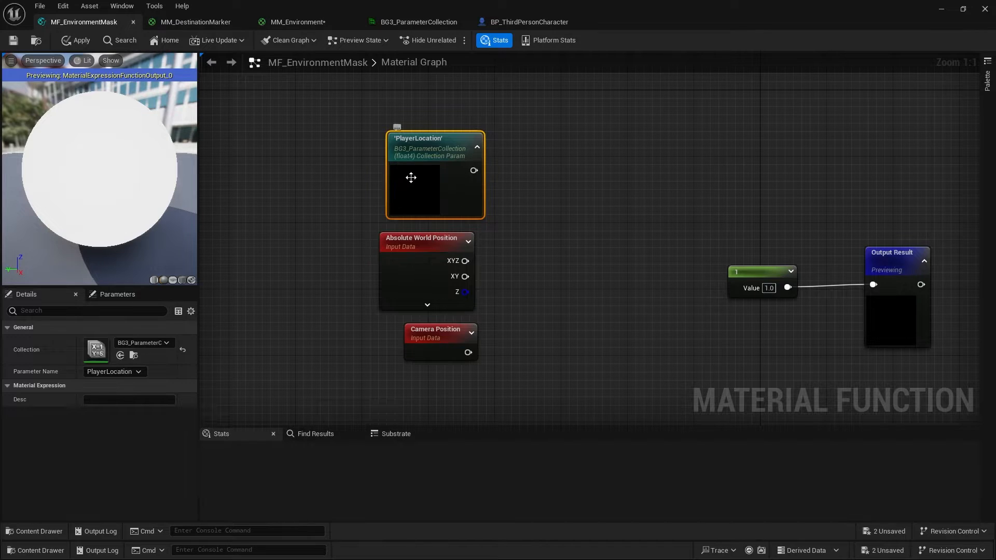
{"action": "left_click_drag", "start_coordinate": [430, 163], "coordinate": [421, 164]}
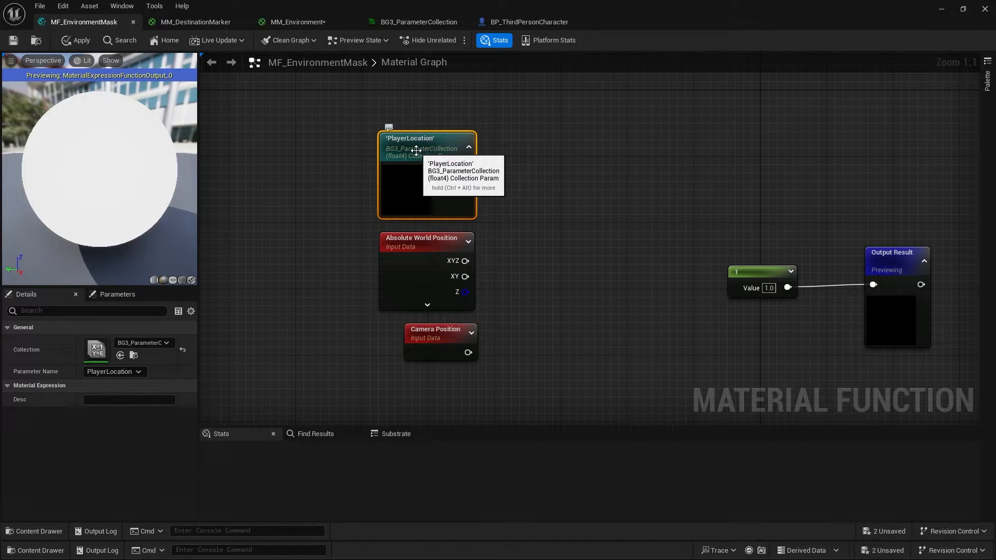
Attach a ComponentMask node to the PlayerLocation output, making room for it, and enable its R, G and B channels.
{"action": "left_click_drag", "start_coordinate": [416, 151], "coordinate": [334, 151]}
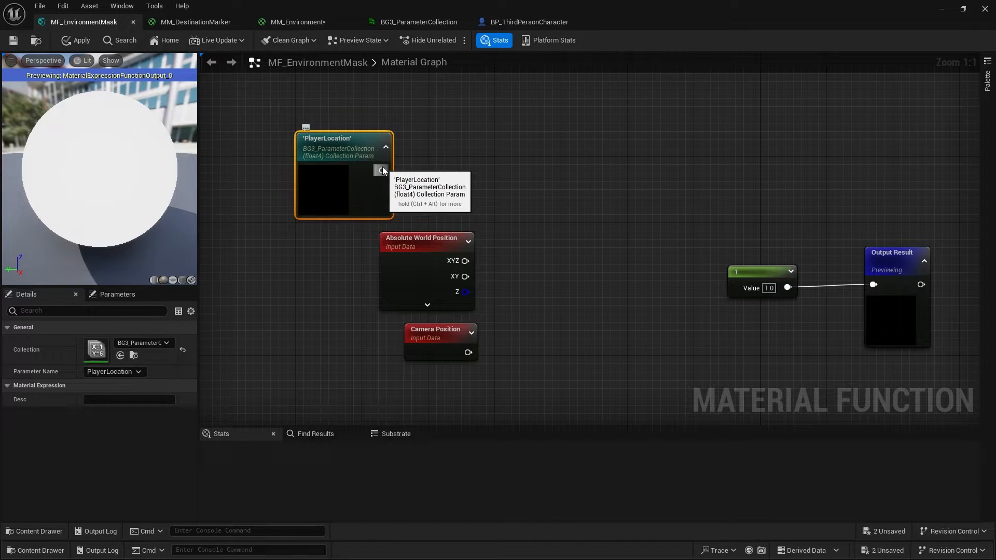
{"action": "left_click_drag", "start_coordinate": [383, 170], "coordinate": [425, 169]}
{"action": "type", "text": "com"}
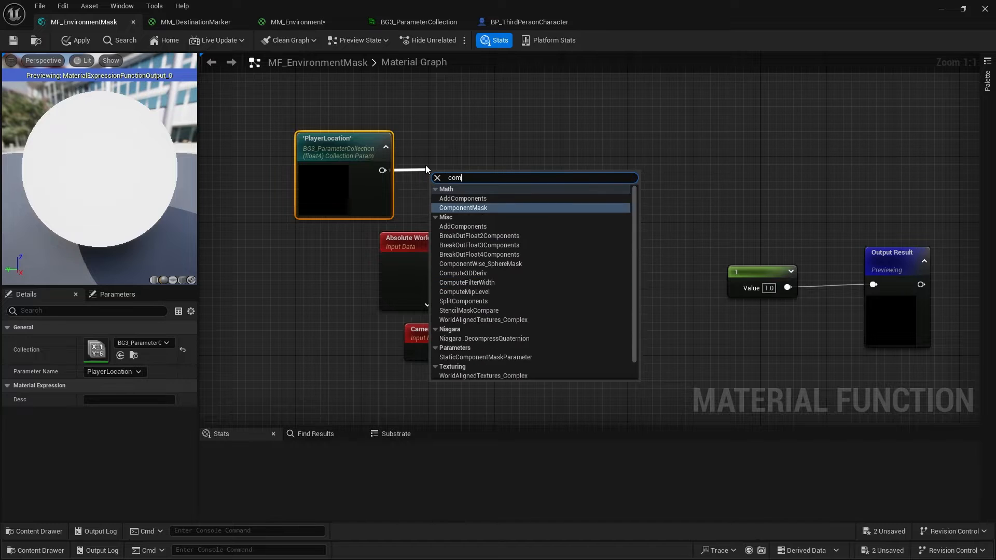
{"action": "type", "text": "ponent"}
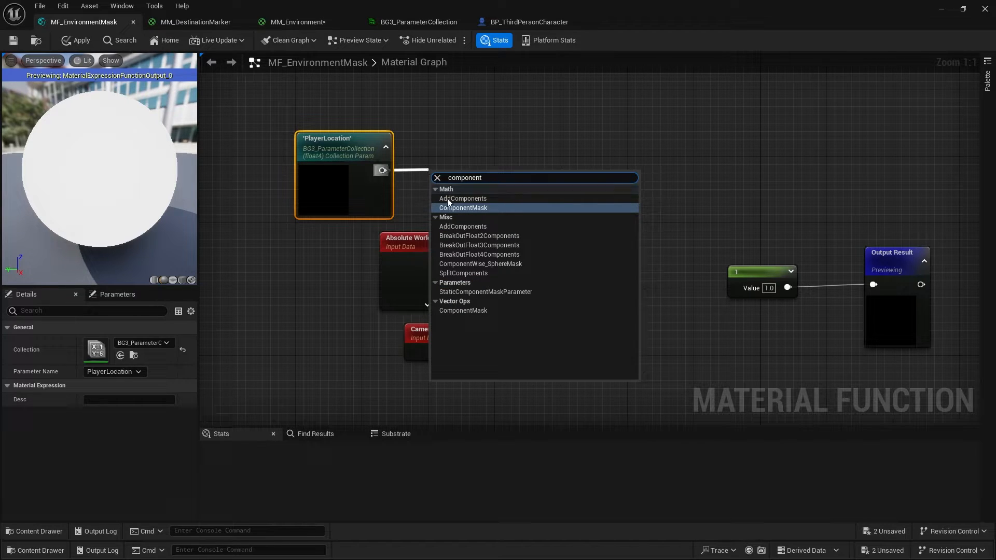
{"action": "left_click", "coordinate": [461, 206]}
{"action": "left_click_drag", "start_coordinate": [460, 163], "coordinate": [455, 156]}
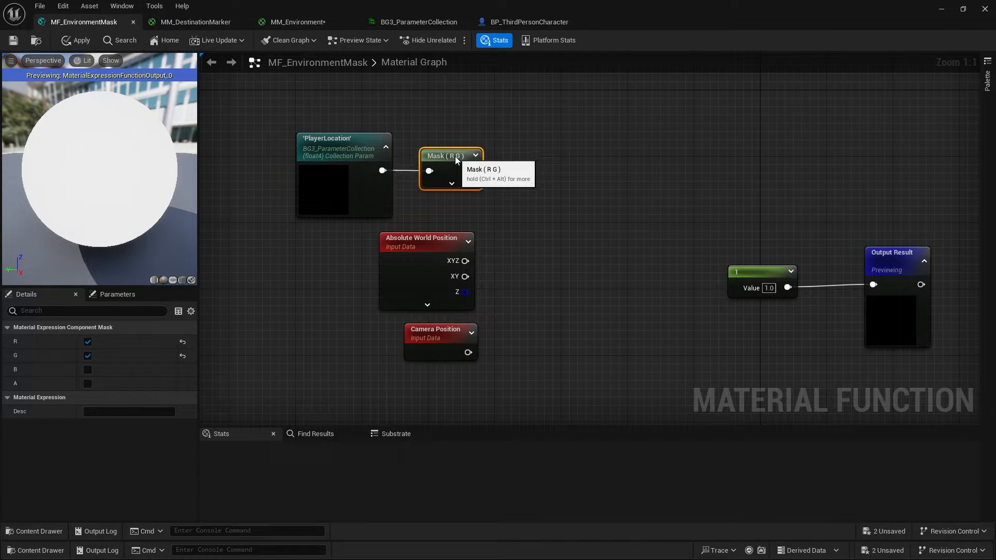
{"action": "left_click", "coordinate": [87, 370]}
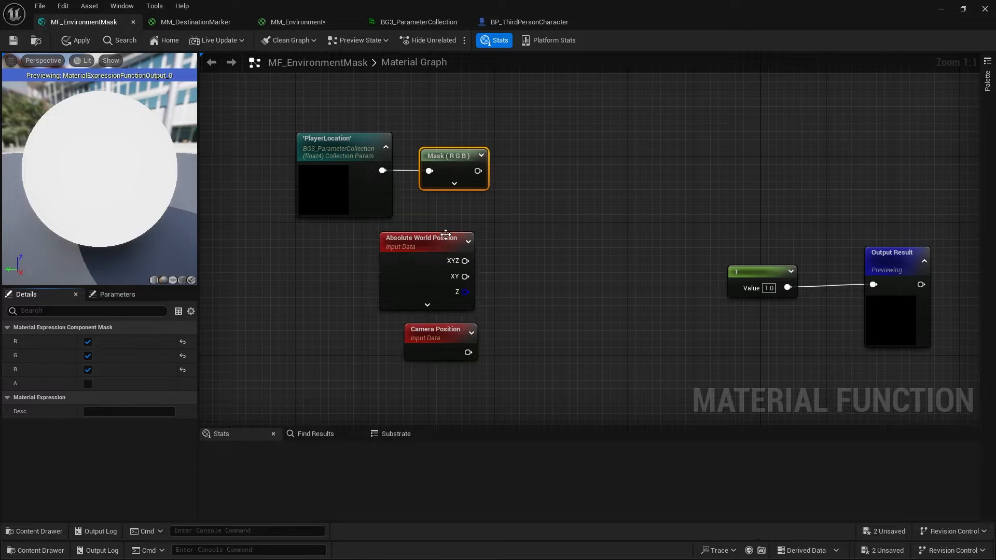
Move the constant 1 and Output Result nodes together farther away from the input nodes to free up graph space.
{"action": "left_click", "coordinate": [447, 224]}
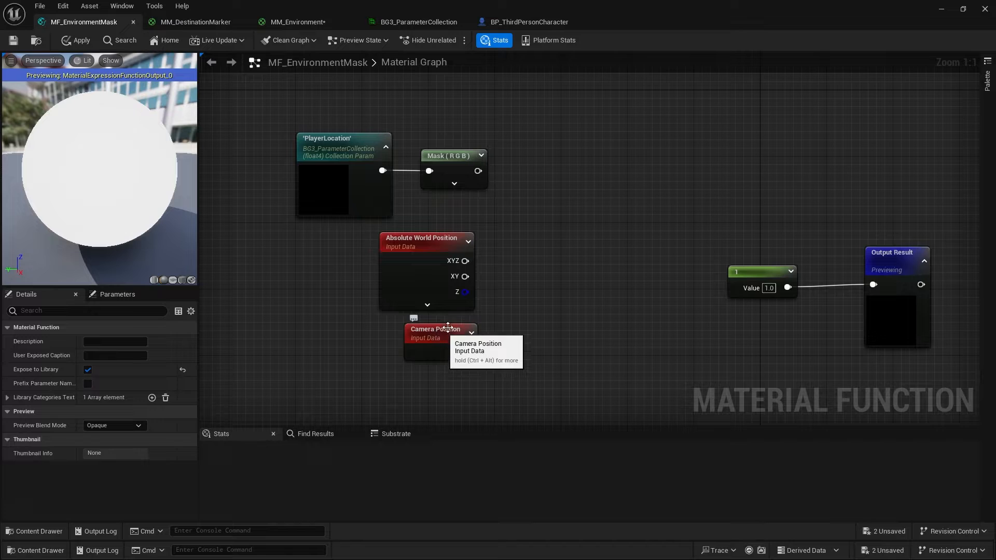
{"action": "right_click_drag", "start_coordinate": [653, 216], "coordinate": [560, 198]}
{"action": "left_click_drag", "start_coordinate": [643, 225], "coordinate": [926, 269]}
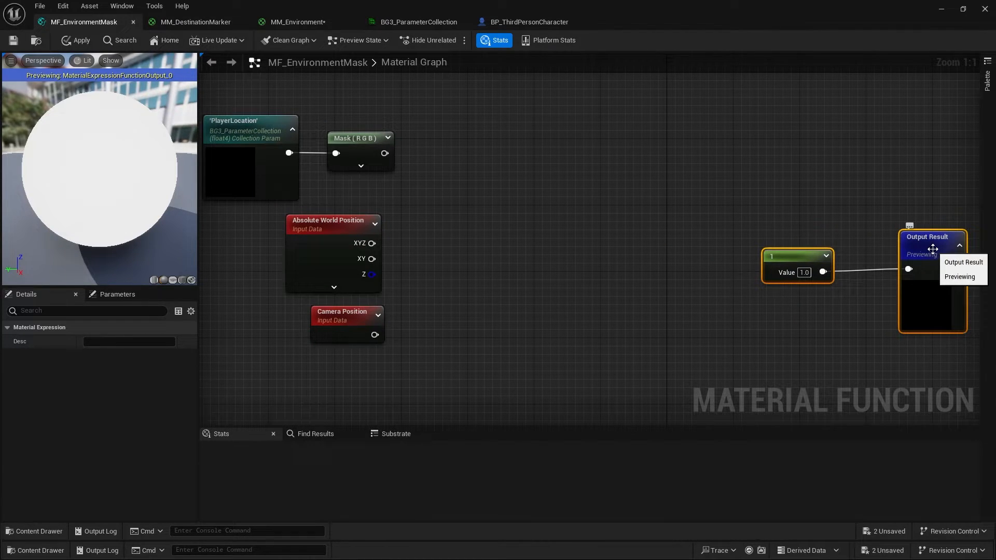
{"action": "right_click_drag", "start_coordinate": [469, 213], "coordinate": [540, 238]}
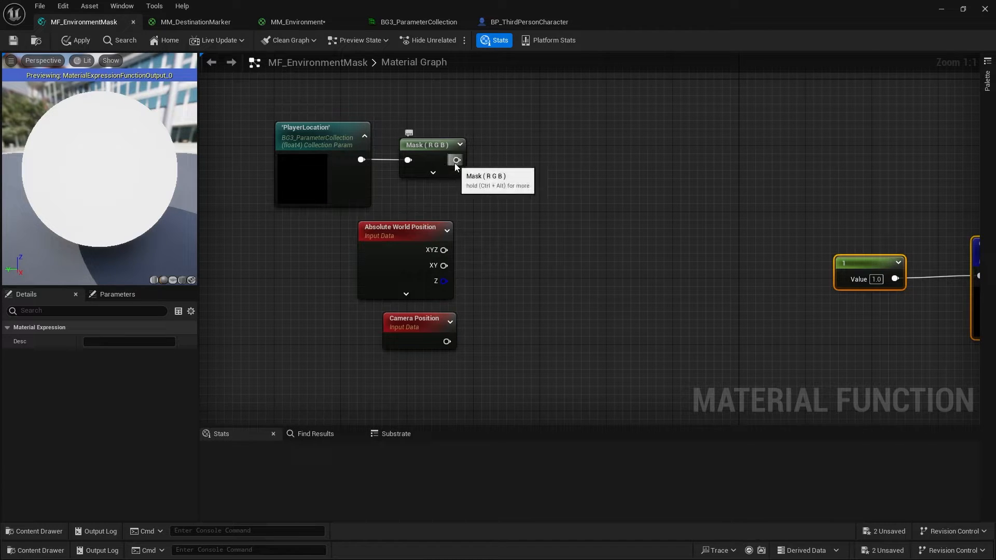
Add a Subtract node with the masked PlayerLocation output connected to its A input.
{"action": "left_click_drag", "start_coordinate": [456, 160], "coordinate": [524, 223]}
{"action": "type", "text": "subtrac"}
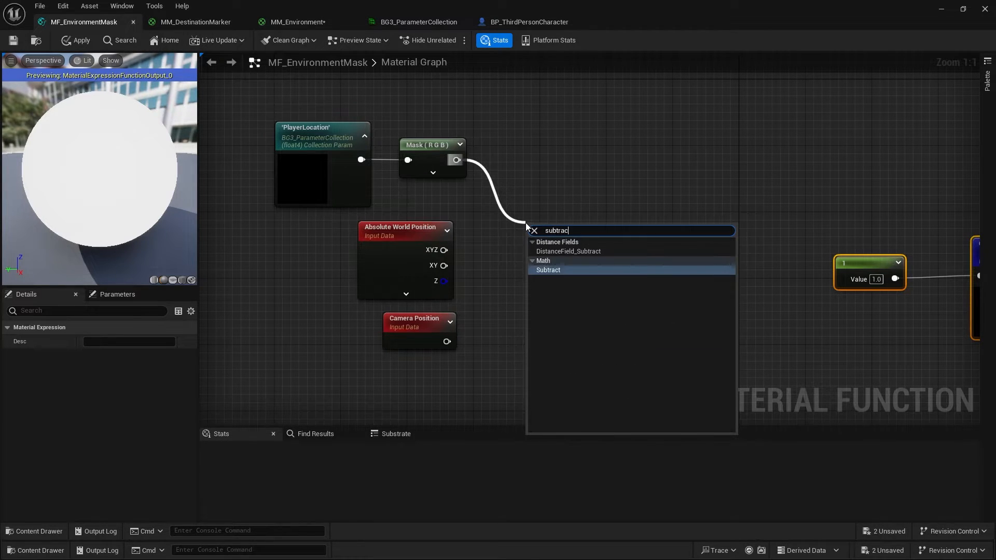
{"action": "type", "text": "t"}
{"action": "left_click", "coordinate": [579, 268]}
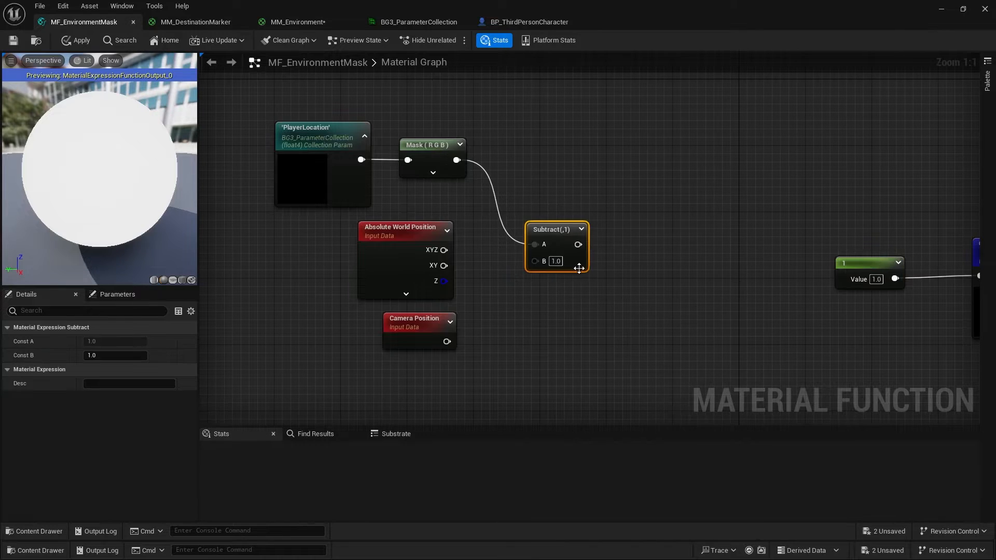
Add a second Subtract node with Absolute World Position XYZ as A, and connect Camera Position to B of both Subtract nodes.
{"action": "left_click_drag", "start_coordinate": [443, 250], "coordinate": [530, 289]}
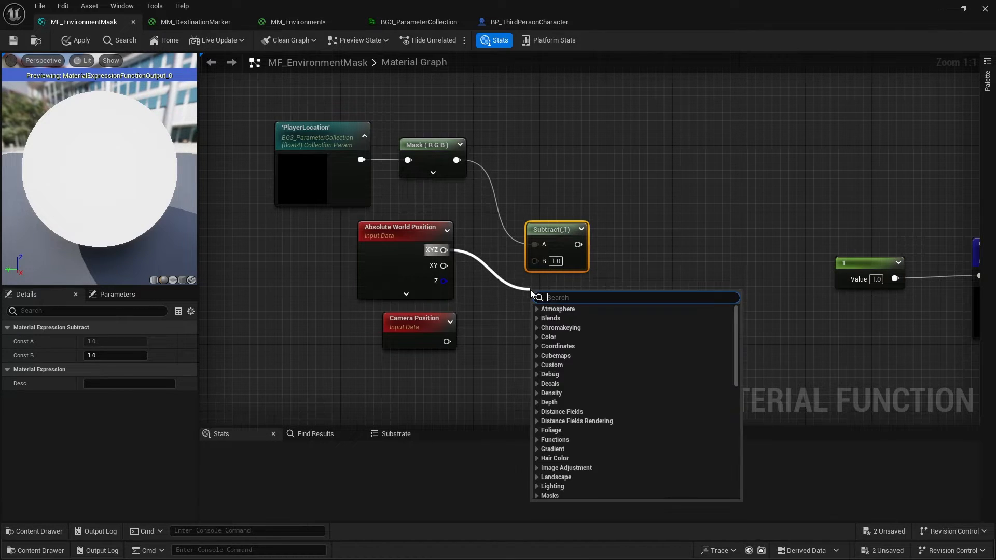
{"action": "type", "text": "subtract"}
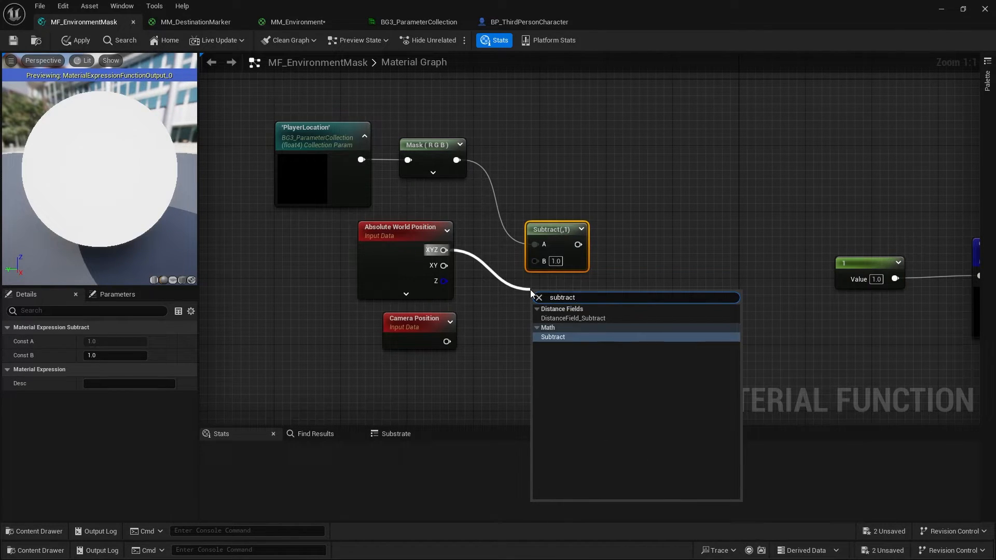
{"action": "left_click", "coordinate": [566, 338]}
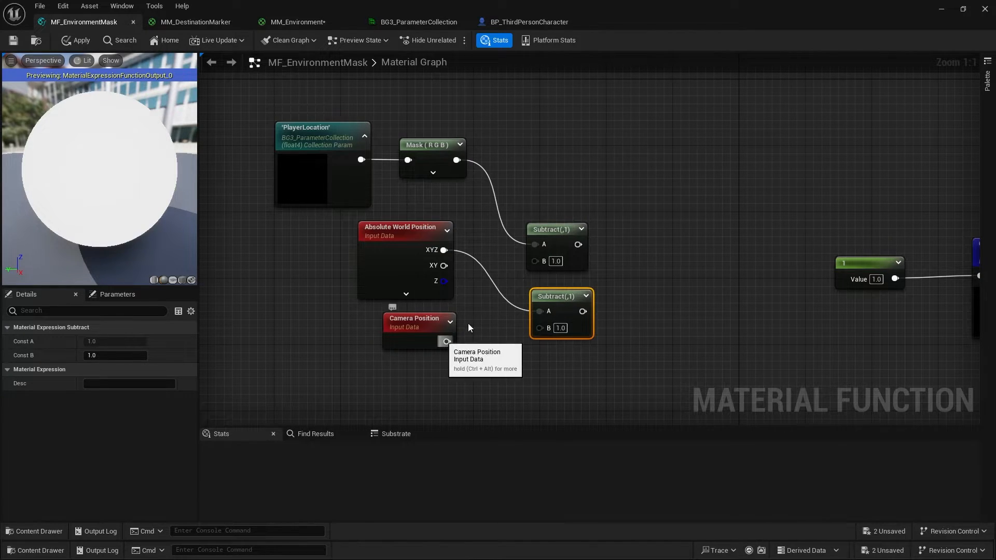
{"action": "left_click_drag", "start_coordinate": [447, 341], "coordinate": [538, 327]}
{"action": "right_click_drag", "start_coordinate": [592, 272], "coordinate": [548, 271]}
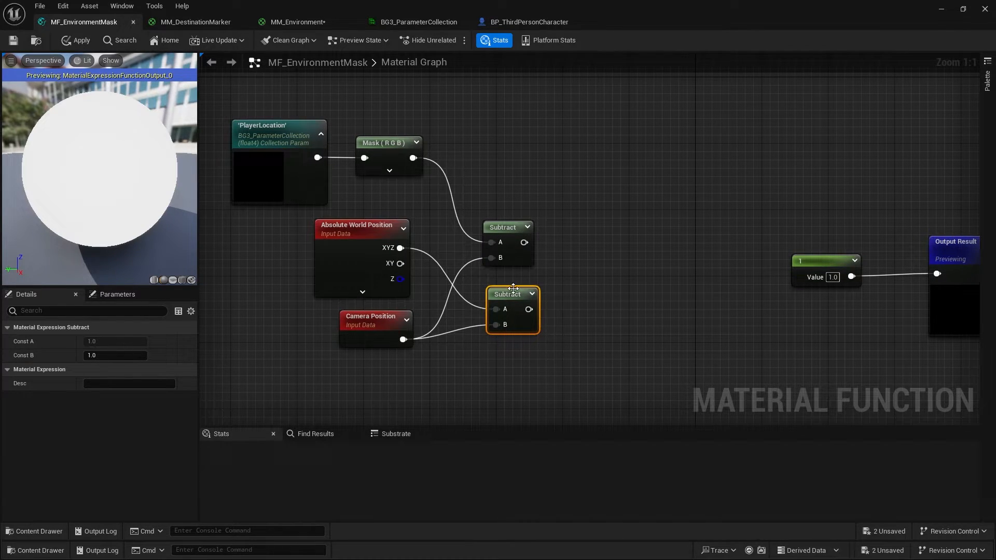
{"action": "left_click_drag", "start_coordinate": [513, 289], "coordinate": [507, 287]}
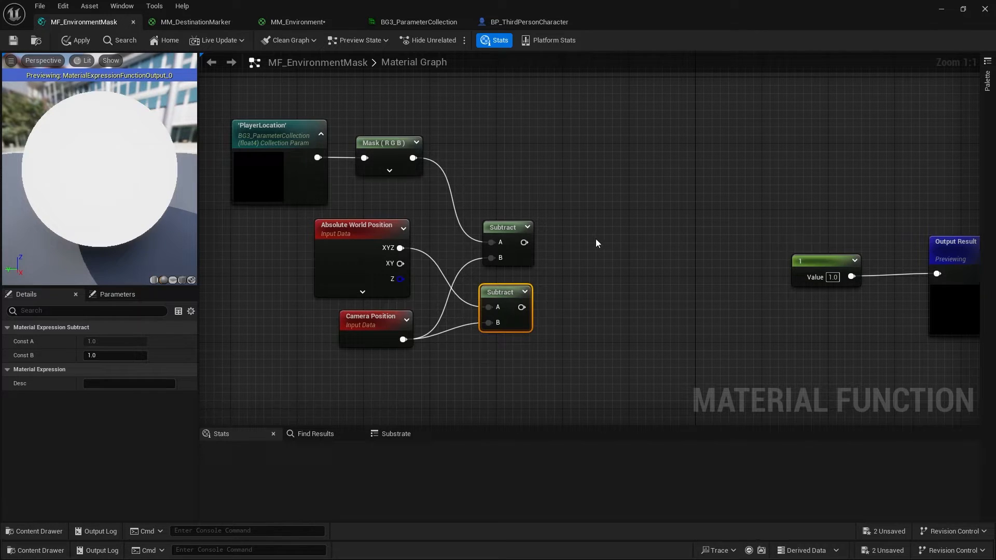
Make more room in the graph and add a Normalize node to the output of the Subtract node fed by the masked PlayerLocation.
{"action": "right_click_drag", "start_coordinate": [595, 242], "coordinate": [535, 229]}
{"action": "left_click_drag", "start_coordinate": [689, 196], "coordinate": [913, 312]}
{"action": "right_click_drag", "start_coordinate": [529, 259], "coordinate": [599, 260]}
{"action": "left_click_drag", "start_coordinate": [540, 228], "coordinate": [582, 231]}
{"action": "type", "text": "normalise"}
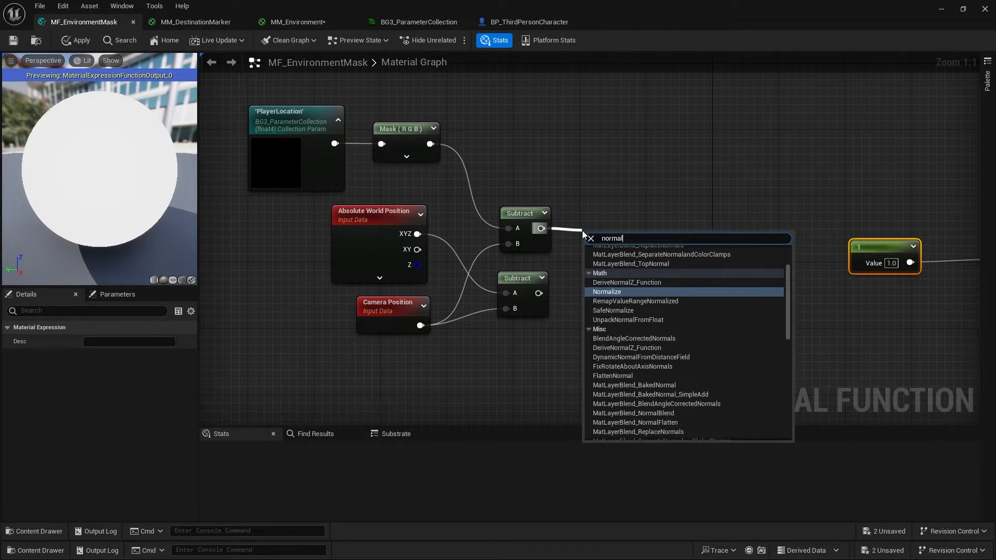
{"action": "key", "text": "BackSpace"}
{"action": "key", "text": "BackSpace"}
{"action": "type", "text": "ze"}
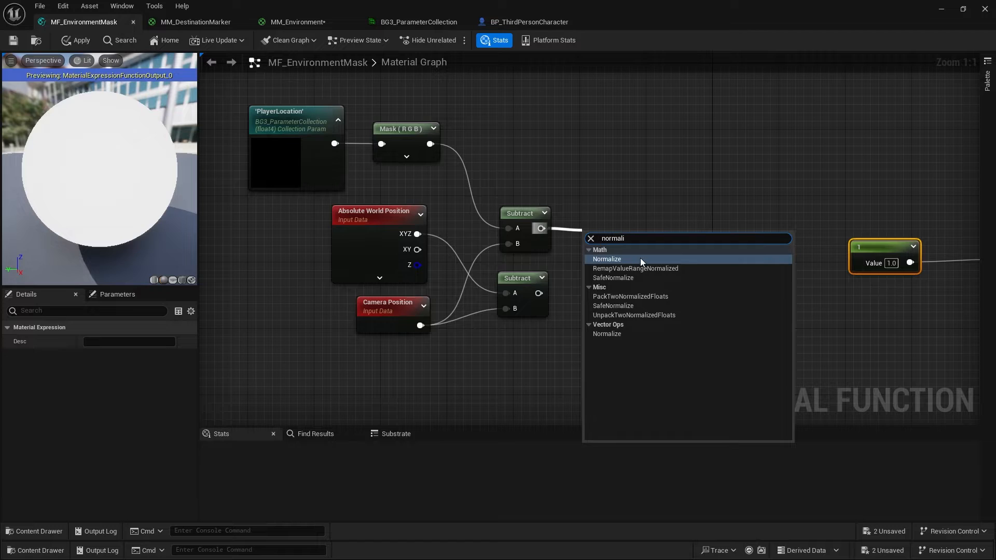
{"action": "left_click", "coordinate": [640, 257]}
{"action": "left_click_drag", "start_coordinate": [619, 237], "coordinate": [618, 220]}
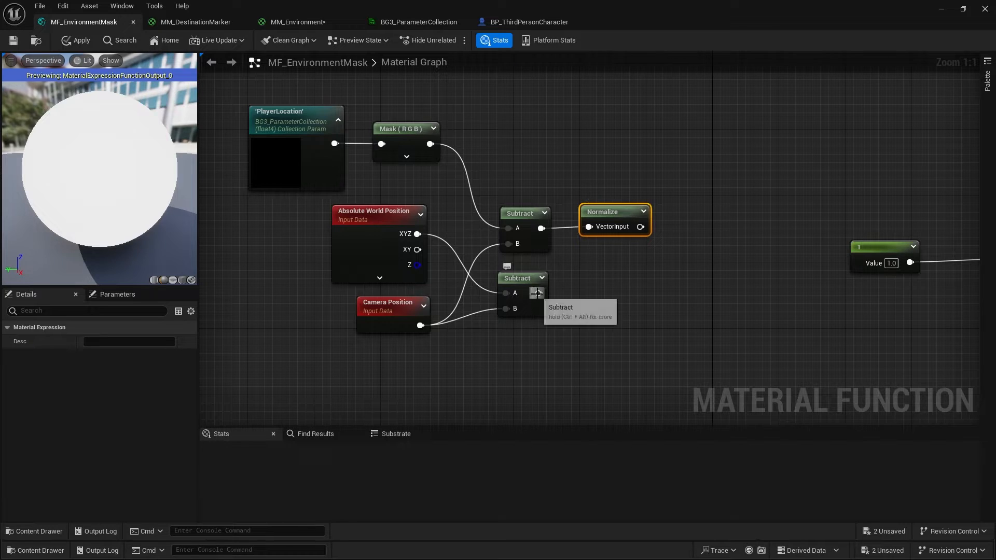
Add a second Normalize node to the output of the Absolute World Position Subtract node, lined up beneath the first.
{"action": "left_click_drag", "start_coordinate": [538, 293], "coordinate": [592, 291]}
{"action": "type", "text": "normali"}
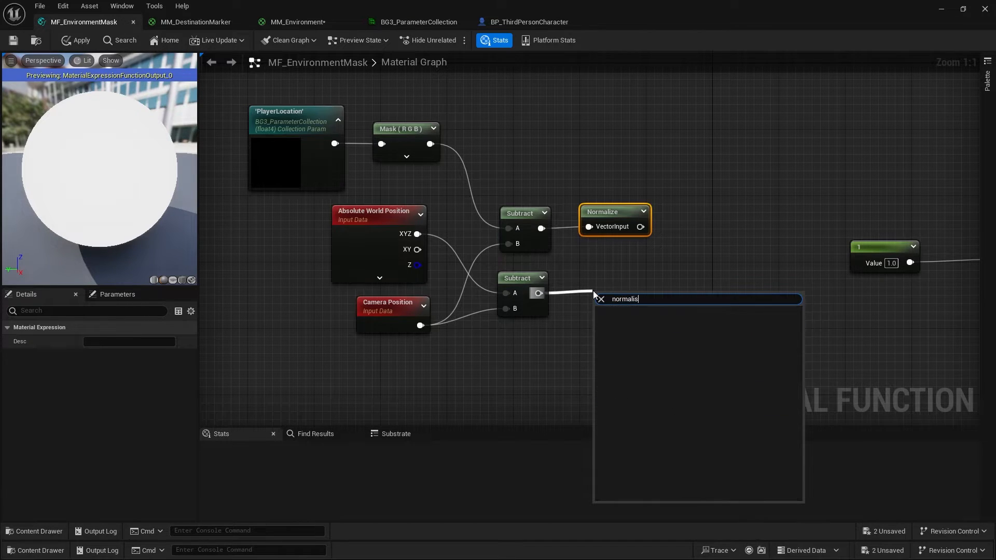
{"action": "left_click", "coordinate": [620, 318]}
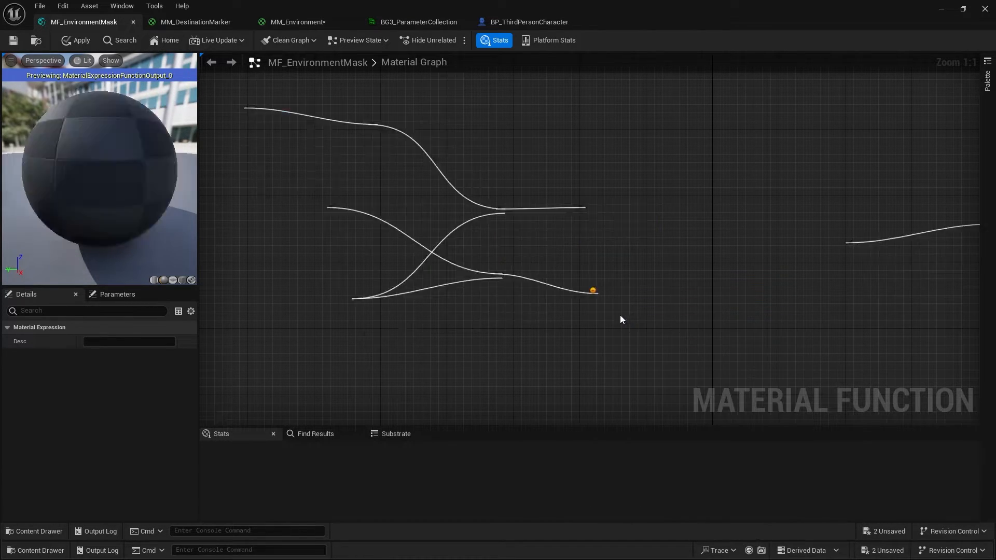
{"action": "left_click_drag", "start_coordinate": [617, 289], "coordinate": [615, 285]}
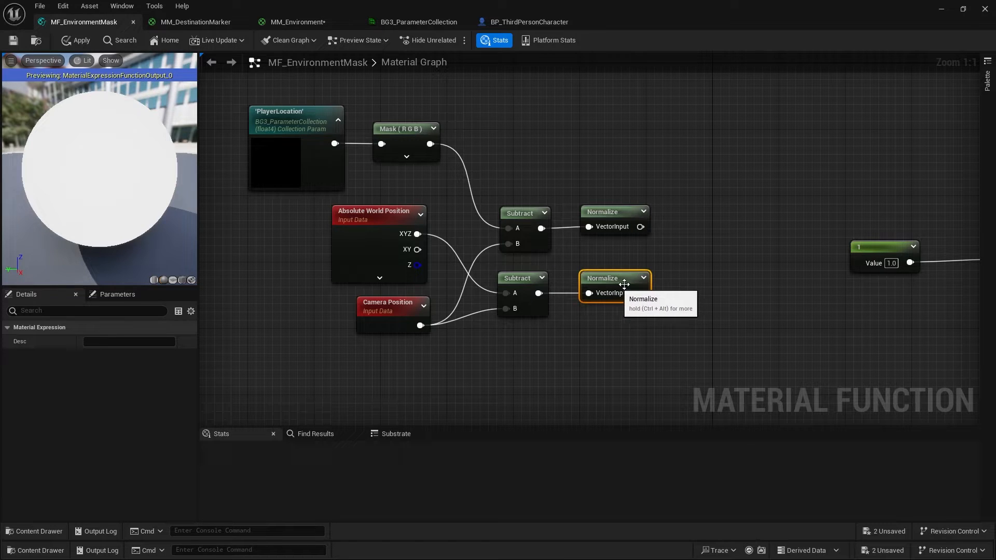
Add a Dot product node with the PlayerLocation Normalize output as A and the world position Normalize output as B.
{"action": "right_click_drag", "start_coordinate": [654, 268], "coordinate": [598, 266]}
{"action": "left_click_drag", "start_coordinate": [585, 225], "coordinate": [614, 250]}
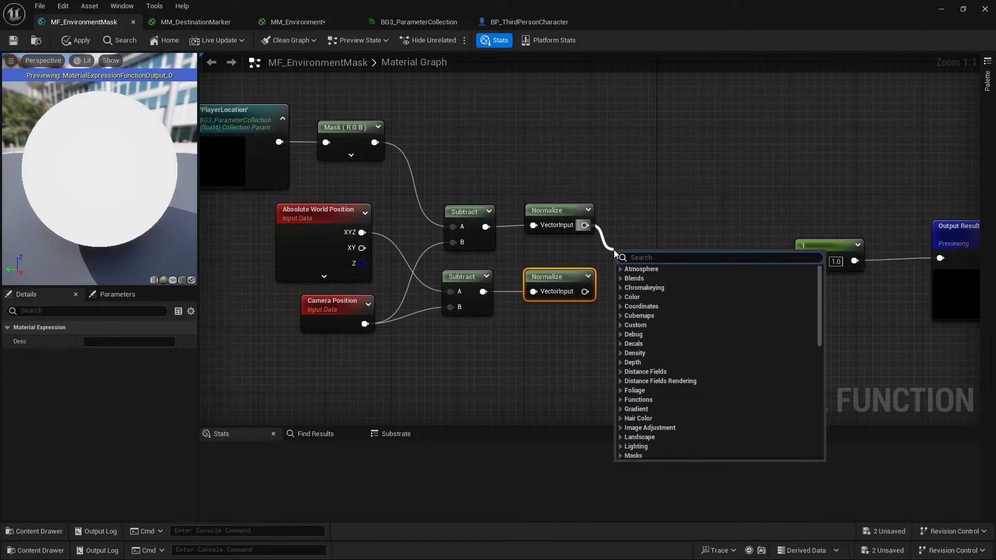
{"action": "type", "text": "dot prod"}
{"action": "key", "text": "Return"}
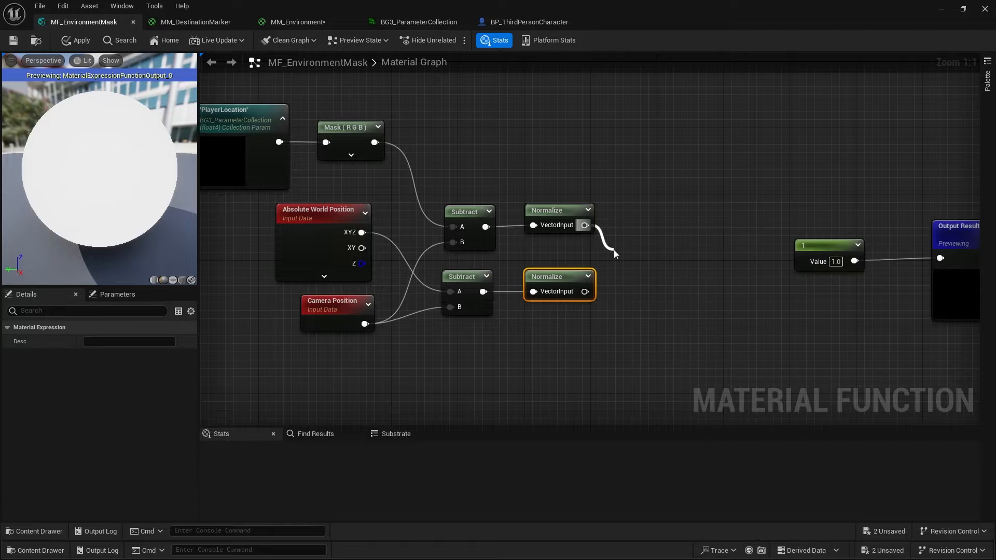
{"action": "left_click_drag", "start_coordinate": [585, 291], "coordinate": [633, 243]}
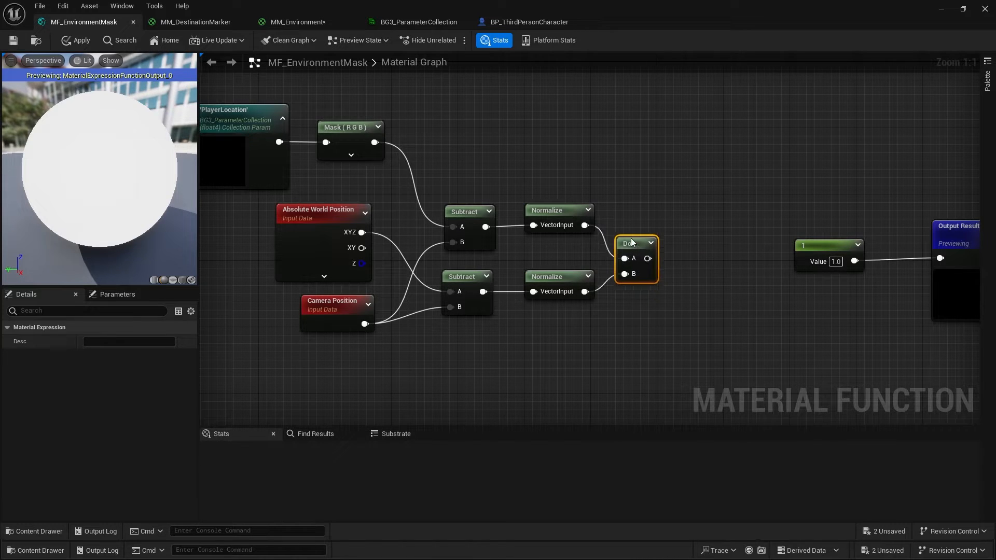
{"action": "right_click_drag", "start_coordinate": [691, 213], "coordinate": [590, 214]}
{"action": "left_click_drag", "start_coordinate": [541, 241], "coordinate": [541, 234]}
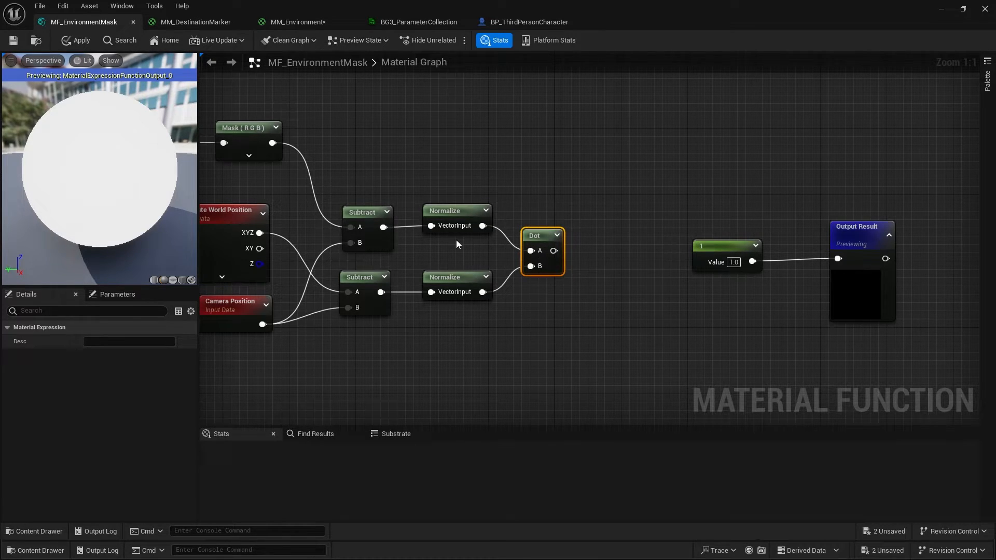
Replace the constant 1 node with the Dot output as the input of Output Result and save the function.
{"action": "left_click_drag", "start_coordinate": [701, 246], "coordinate": [698, 338]}
{"action": "key", "text": "Delete"}
{"action": "left_click_drag", "start_coordinate": [554, 250], "coordinate": [846, 227]}
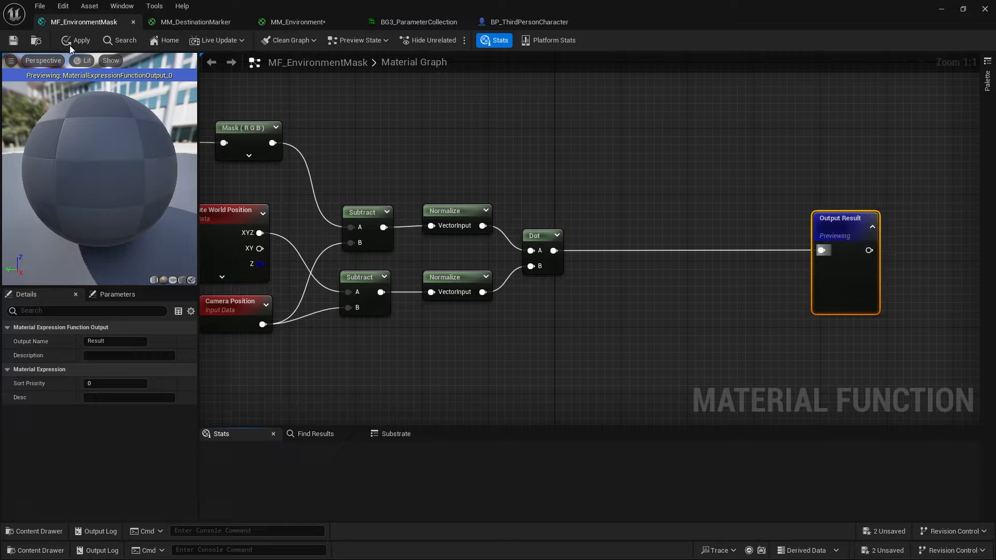
{"action": "left_click", "coordinate": [12, 40]}
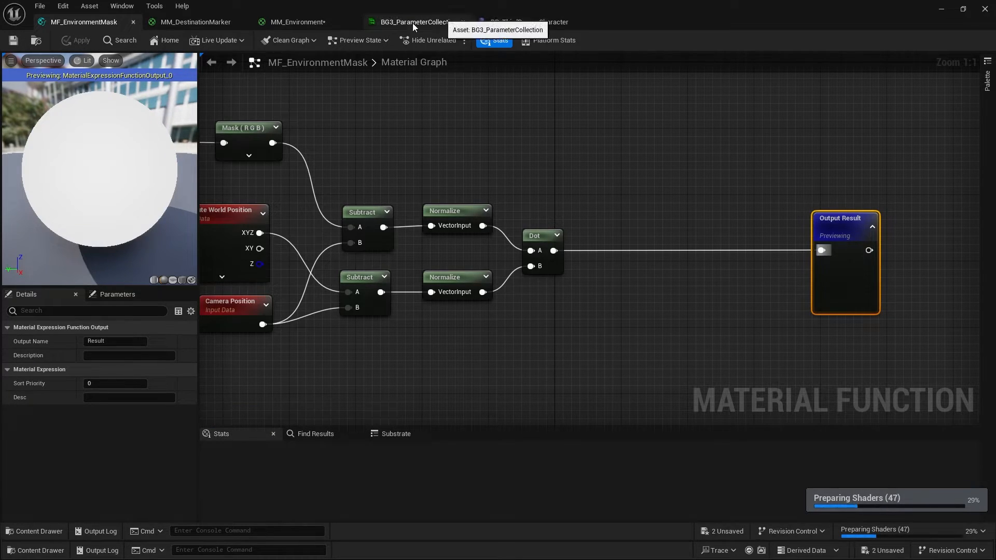
Insert a Clamp node between Dot and Output Result, align it with the wire, and apply the function changes.
{"action": "right_click_drag", "start_coordinate": [384, 116], "coordinate": [495, 115]}
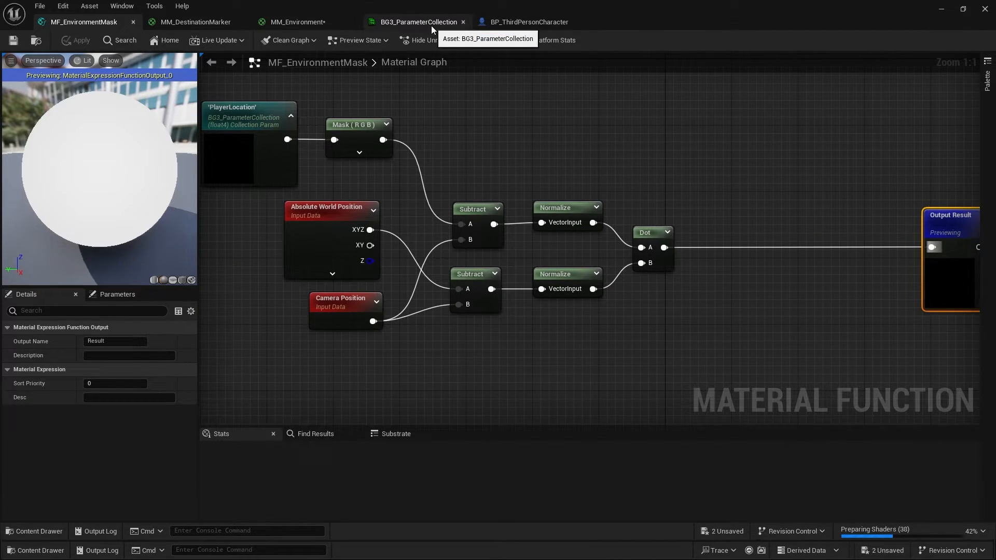
{"action": "right_click_drag", "start_coordinate": [640, 214], "coordinate": [552, 198]}
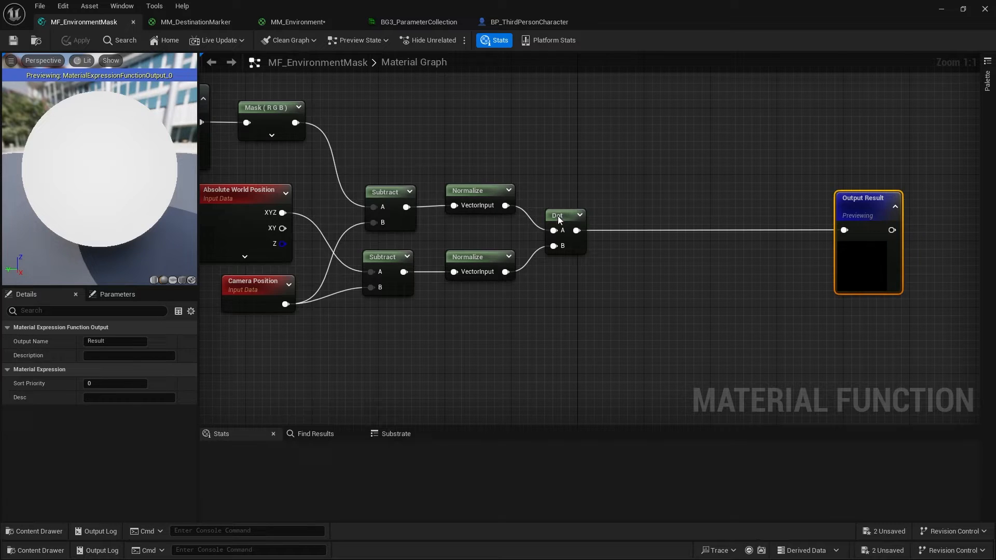
{"action": "left_click_drag", "start_coordinate": [576, 230], "coordinate": [626, 229]}
{"action": "type", "text": "clamp"}
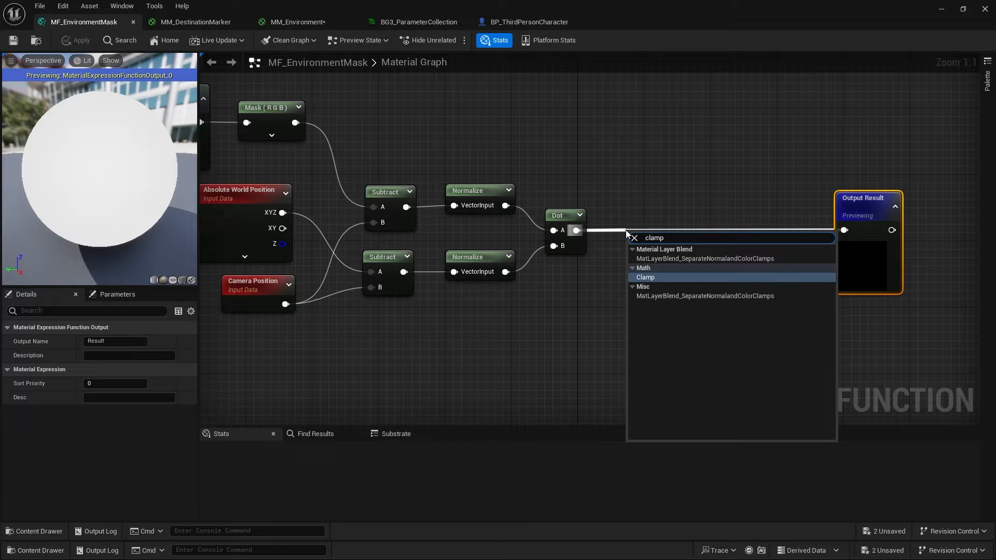
{"action": "key", "text": "Return"}
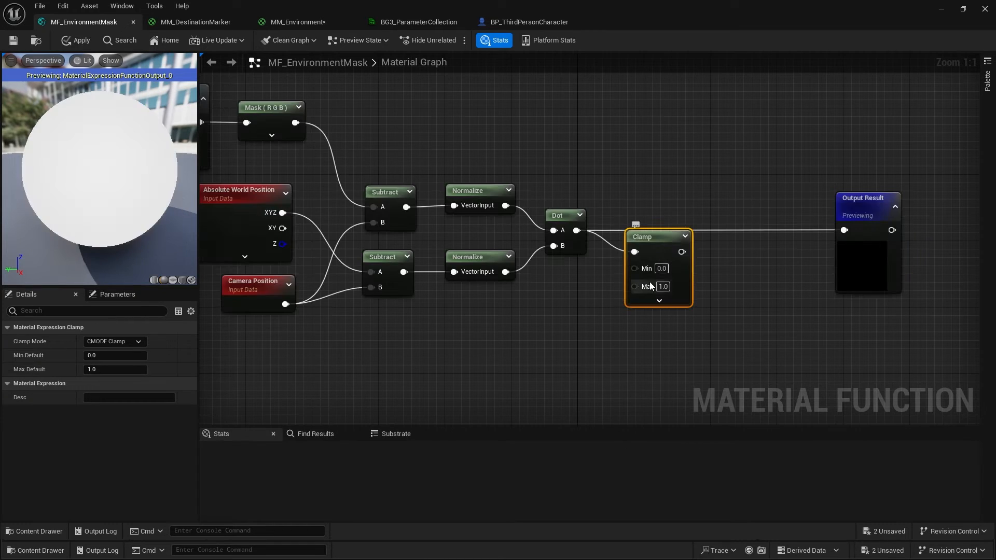
{"action": "left_click_drag", "start_coordinate": [681, 252], "coordinate": [844, 231]}
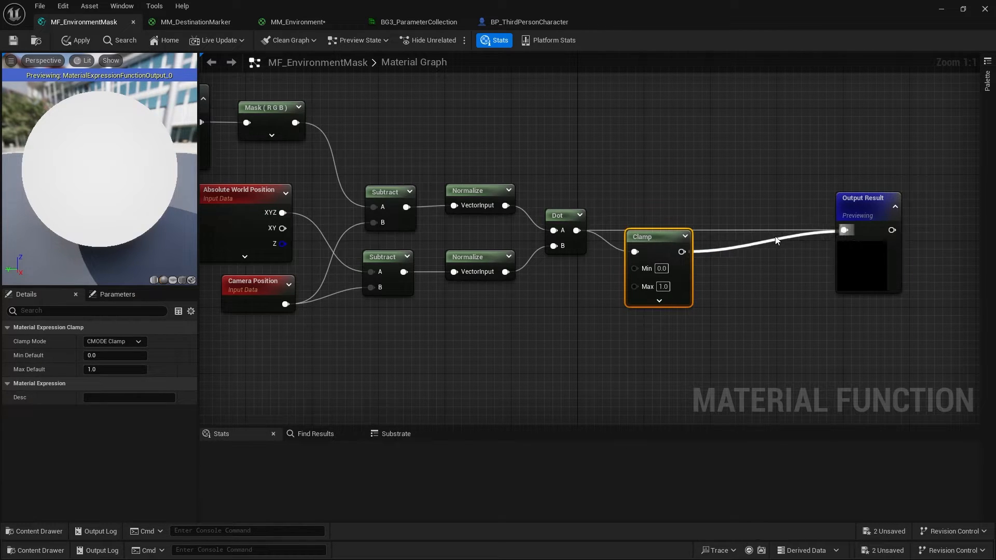
{"action": "left_click_drag", "start_coordinate": [649, 237], "coordinate": [667, 216]}
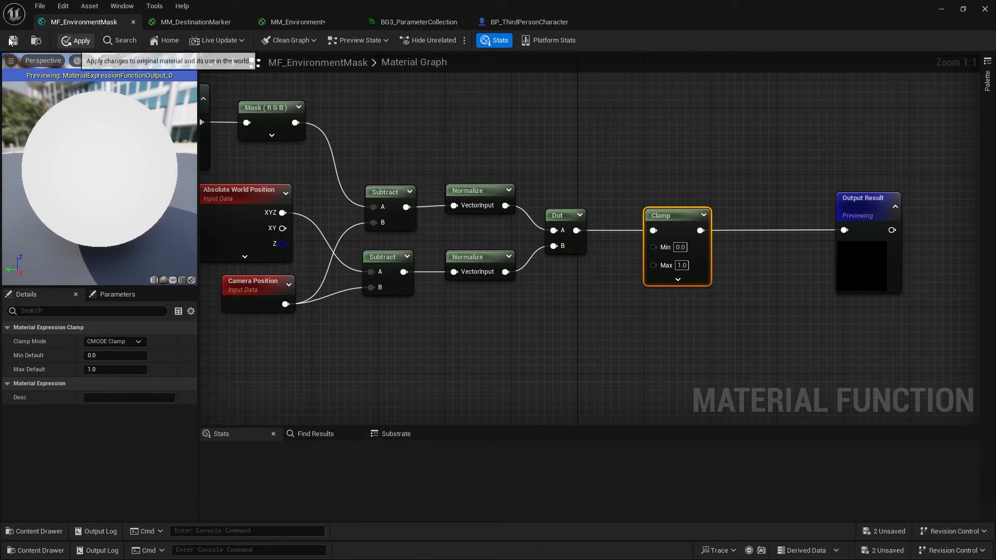
{"action": "left_click", "coordinate": [76, 38]}
In MM_Environment, filter the material's details for "mask" to show the blend mode and opacity mask settings, and save the material.
{"action": "left_click", "coordinate": [300, 21]}
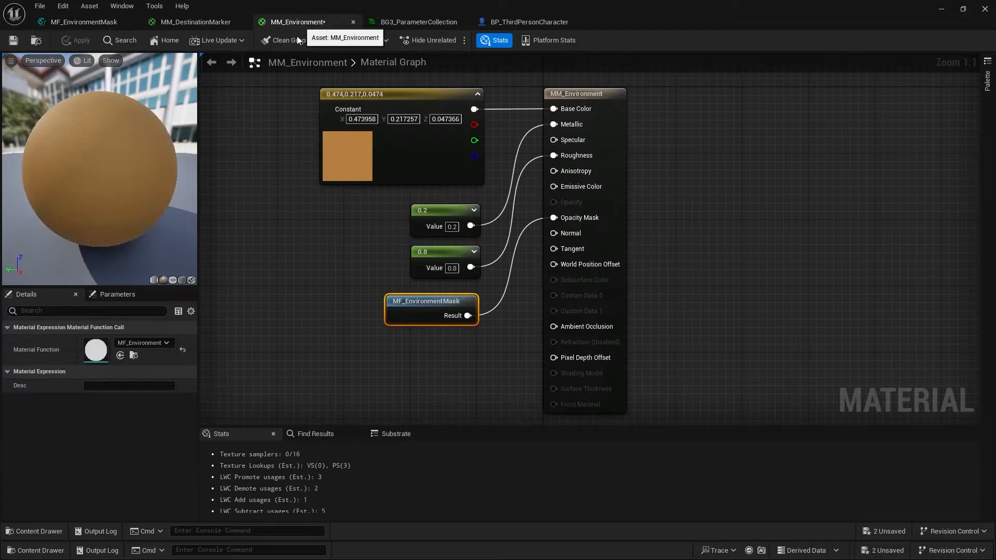
{"action": "right_click_drag", "start_coordinate": [275, 257], "coordinate": [345, 233]}
{"action": "left_click", "coordinate": [350, 269]}
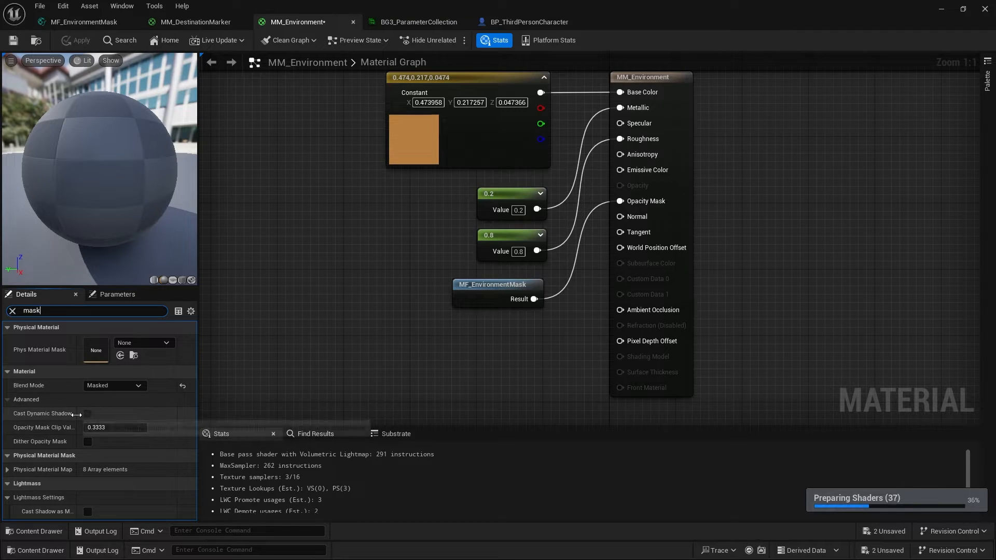
{"action": "left_click_drag", "start_coordinate": [77, 415], "coordinate": [94, 415]}
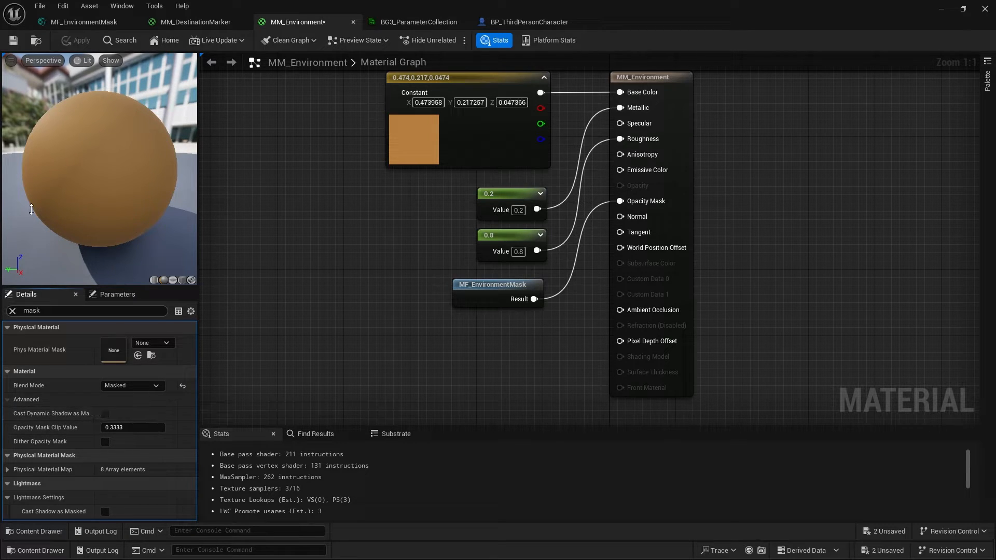
{"action": "left_click", "coordinate": [14, 41]}
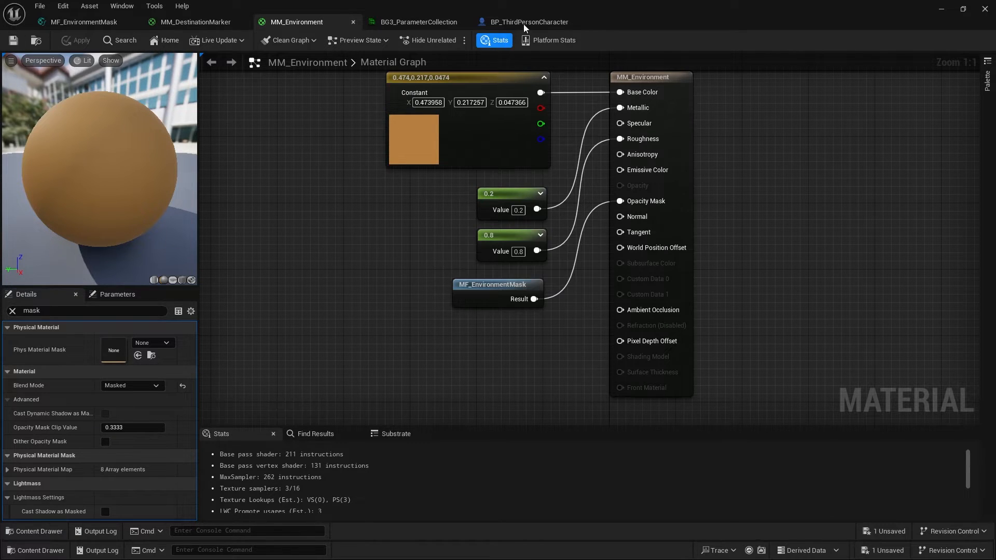
Play the Cam level in the editor and move the camera around the orange cubes to check the mask.
{"action": "left_click", "coordinate": [940, 8]}
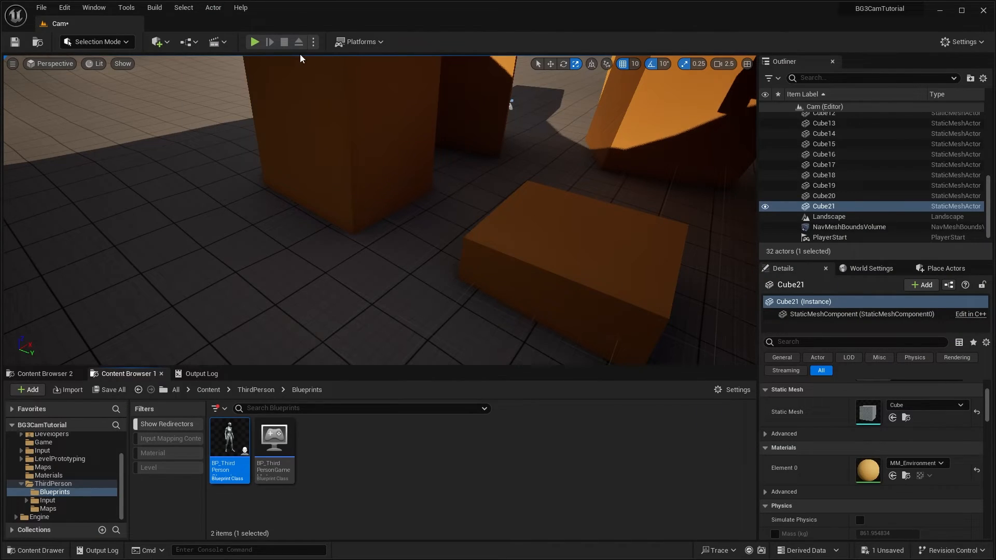
{"action": "left_click", "coordinate": [254, 42]}
{"action": "scroll", "coordinate": [396, 223], "scroll_direction": "down", "scroll_amount": 5}
{"action": "middle_click_drag", "start_coordinate": [357, 225], "coordinate": [449, 141]}
{"action": "scroll", "coordinate": [445, 186], "scroll_direction": "up", "scroll_amount": 4}
{"action": "key", "text": "a"}
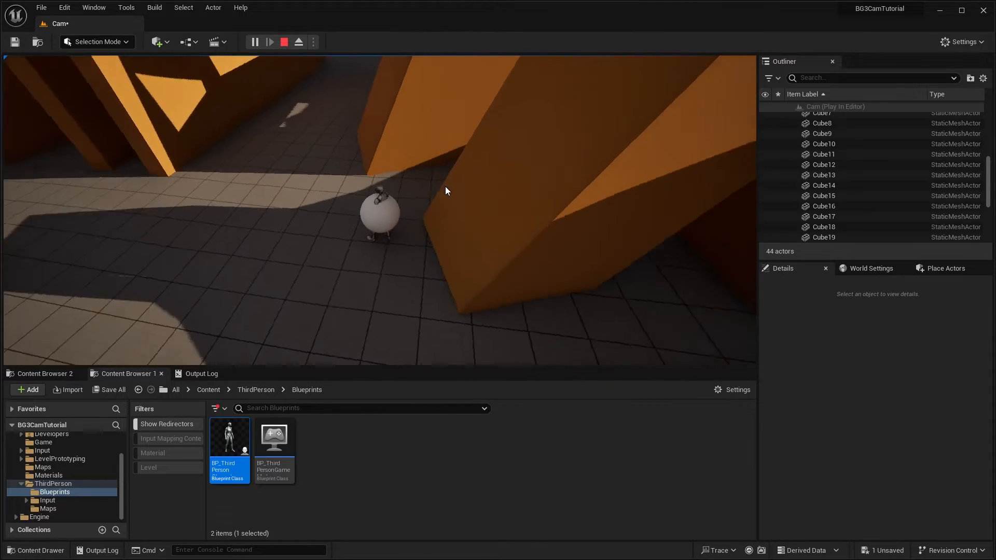
{"action": "key", "text": "a"}
{"action": "key", "text": "d"}
{"action": "key", "text": "d"}
{"action": "key", "text": "a"}
{"action": "key", "text": "s"}
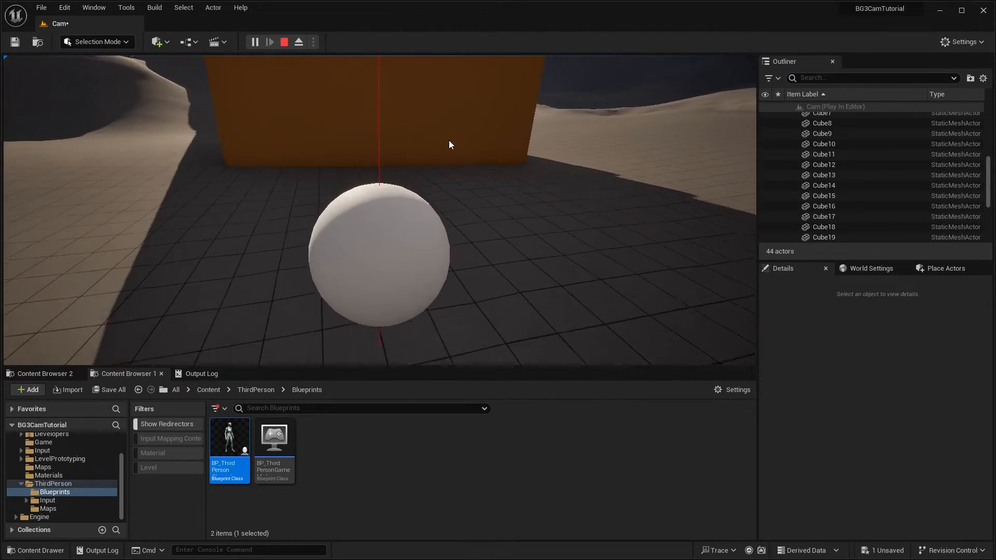
Inspect the cubes around the view centre in a full-screen play view, end the play session and restore the editor layout.
{"action": "scroll", "coordinate": [449, 140], "scroll_direction": "down", "scroll_amount": 5}
{"action": "scroll", "coordinate": [446, 134], "scroll_direction": "up", "scroll_amount": 4}
{"action": "key", "text": "F11"}
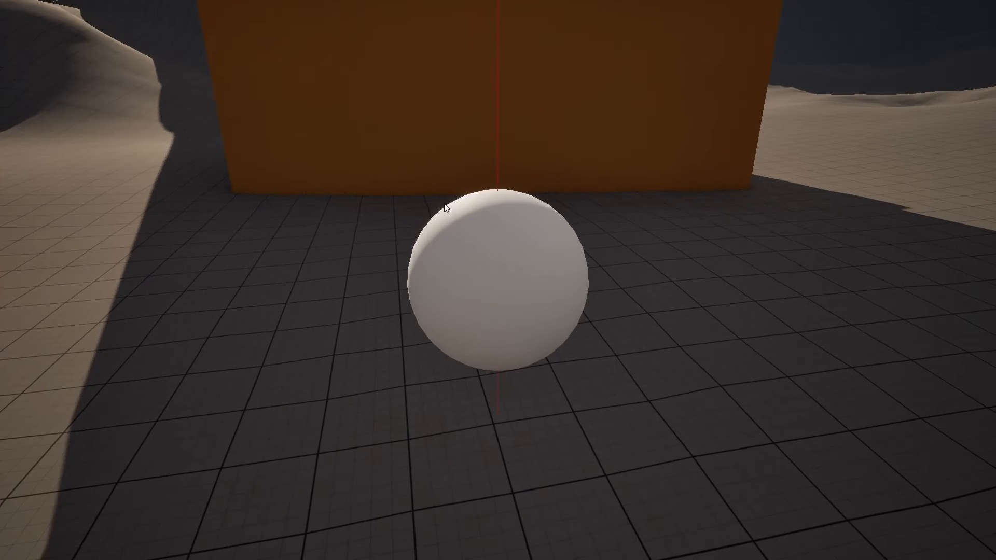
{"action": "key", "text": "s"}
{"action": "key", "text": "a"}
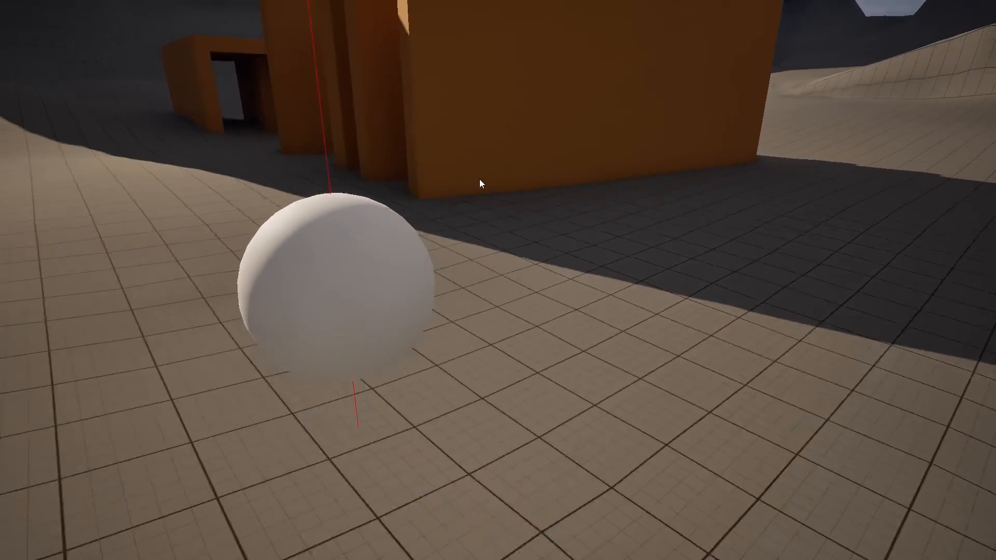
{"action": "key", "text": "a"}
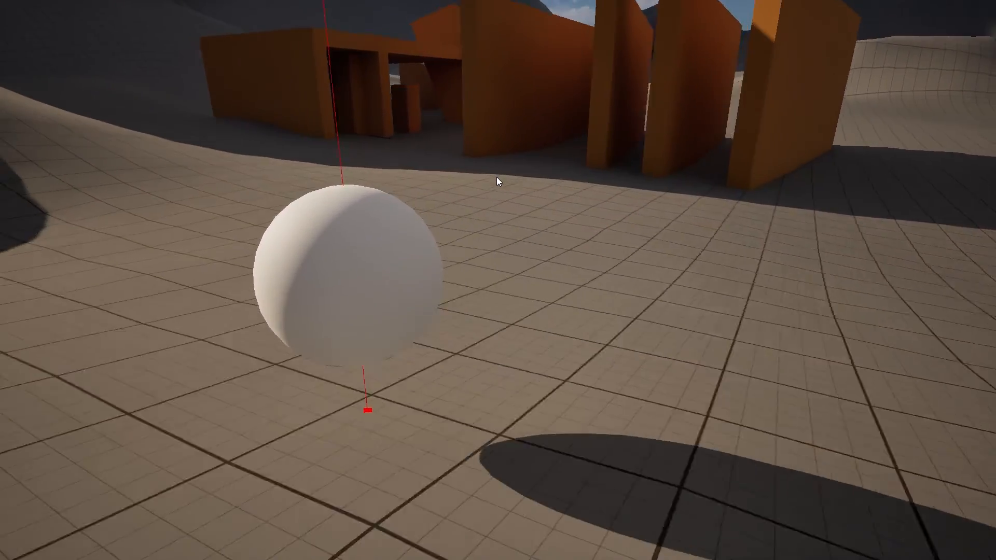
{"action": "key", "text": "Escape"}
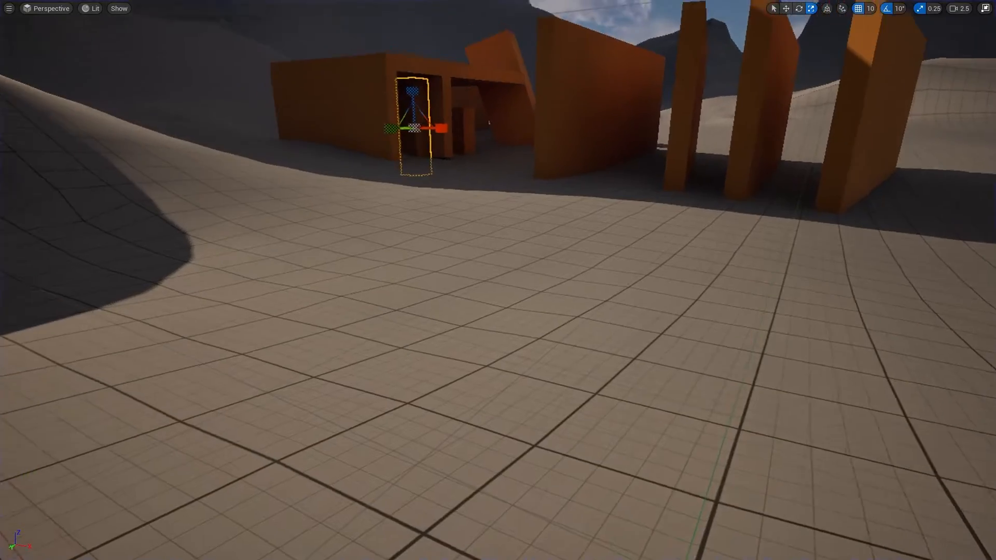
{"action": "key", "text": "F11"}
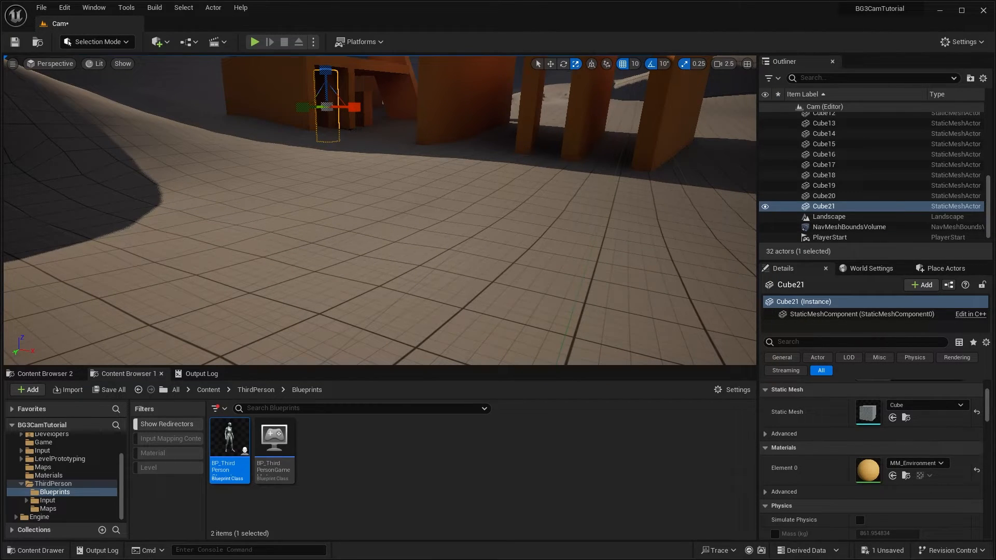
In MF_EnvironmentMask, insert a 1-x node between Dot and Clamp, making room for it, and save the function.
{"action": "left_click_drag", "start_coordinate": [865, 378], "coordinate": [369, 1]}
{"action": "left_click", "coordinate": [74, 26]}
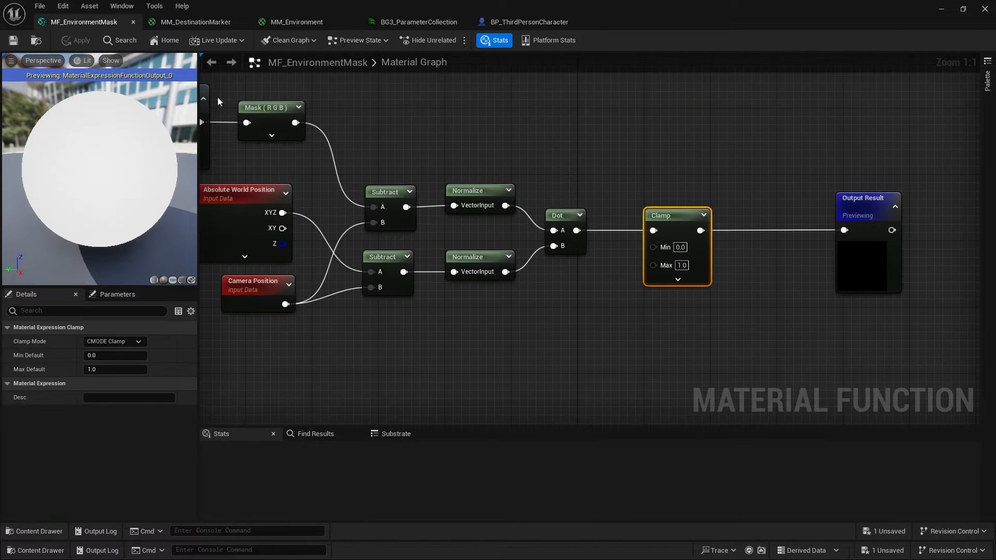
{"action": "right_click_drag", "start_coordinate": [610, 201], "coordinate": [492, 176]}
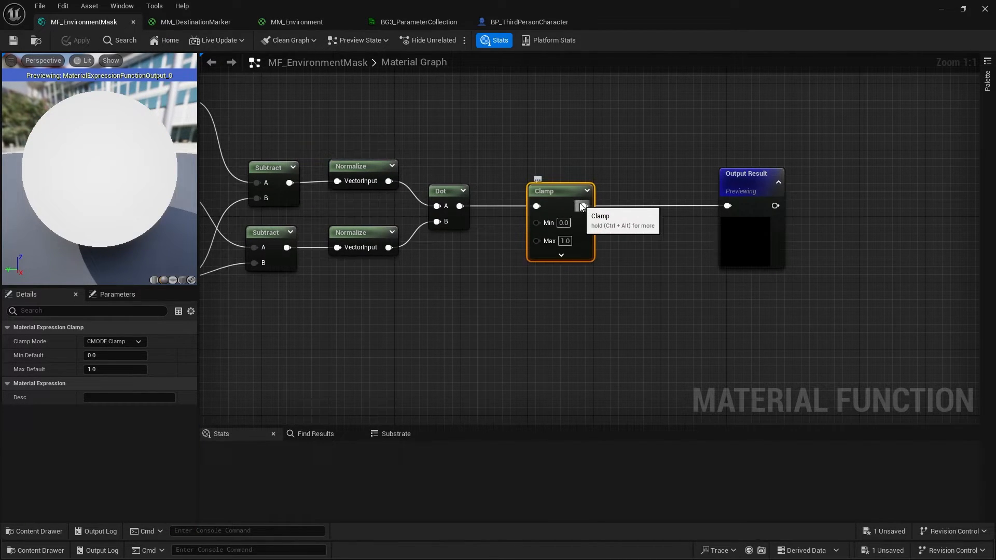
{"action": "left_click_drag", "start_coordinate": [582, 207], "coordinate": [665, 207]}
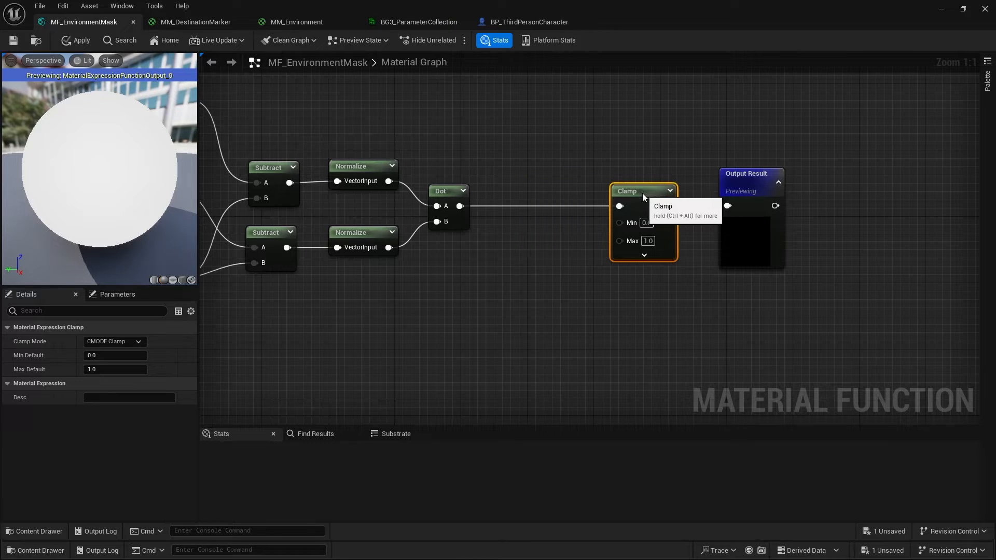
{"action": "left_click_drag", "start_coordinate": [459, 206], "coordinate": [506, 202]}
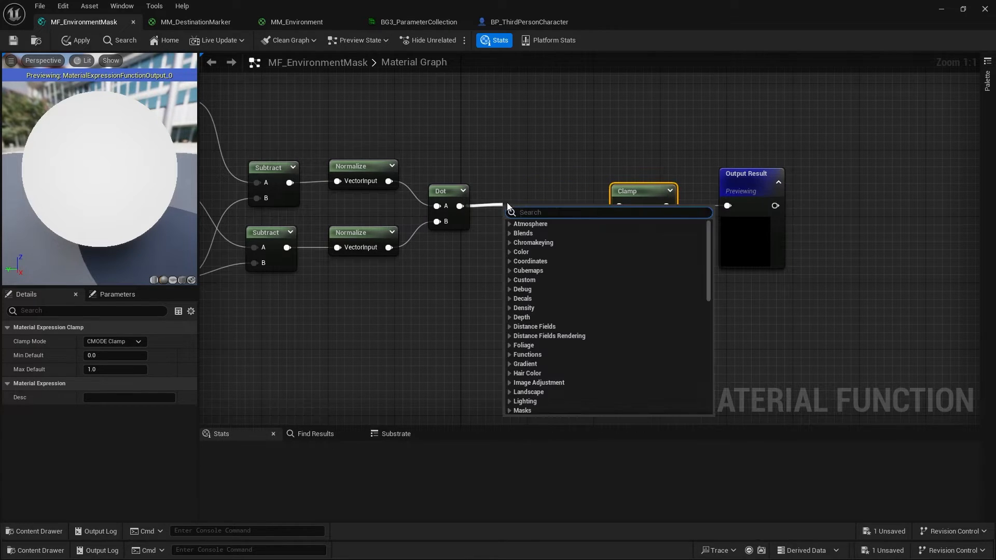
{"action": "type", "text": "1-x"}
{"action": "key", "text": "Return"}
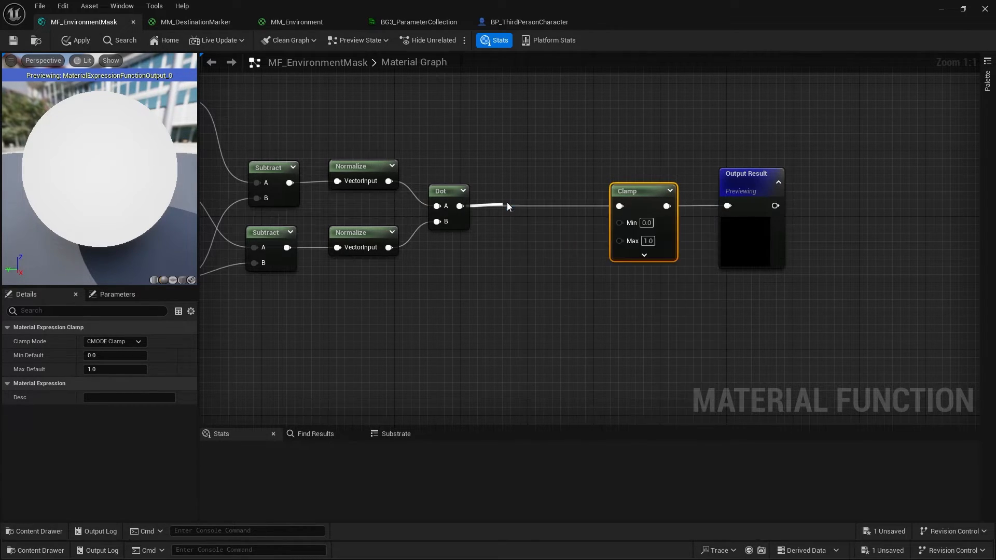
{"action": "left_click_drag", "start_coordinate": [518, 204], "coordinate": [629, 207]}
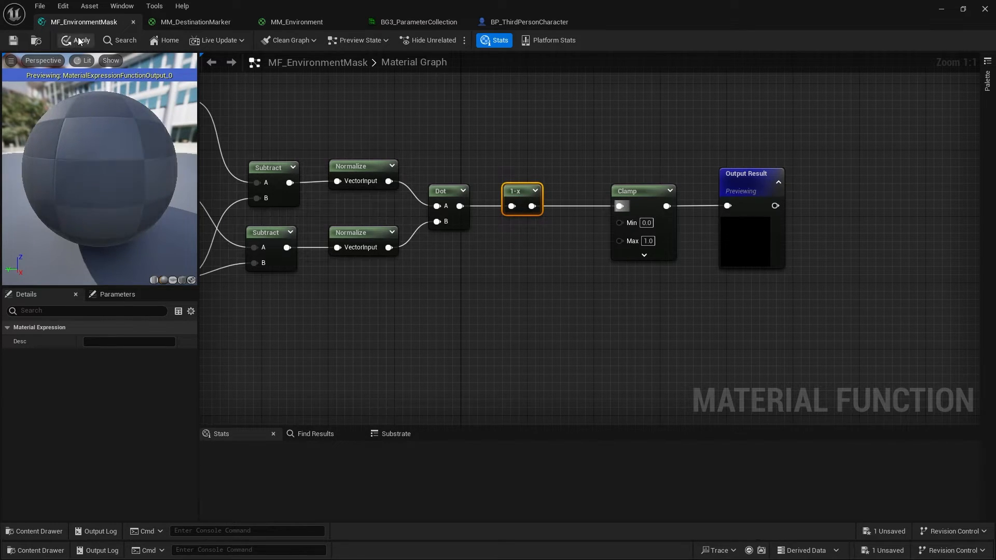
{"action": "left_click", "coordinate": [14, 43]}
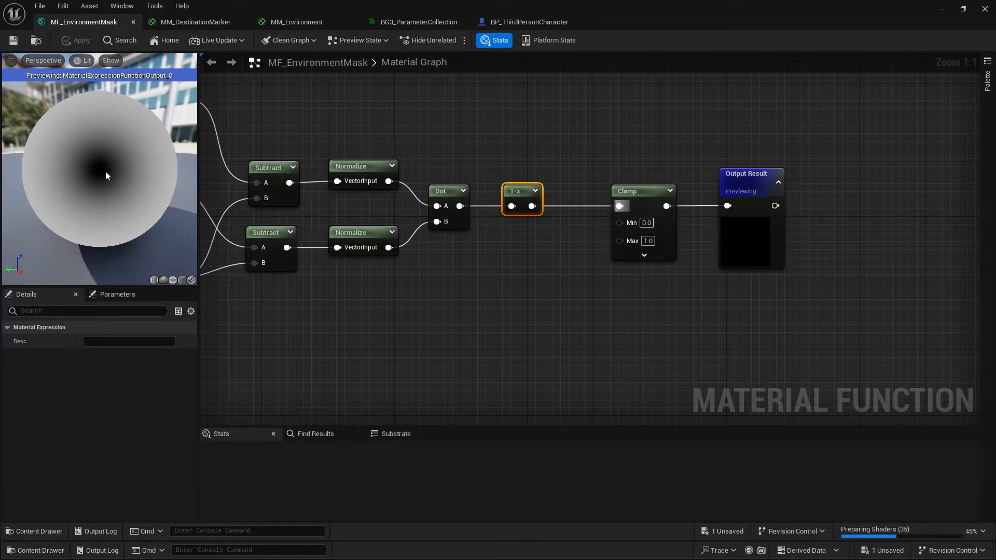
Play the Cam level, move the camera around the orange cubes to check the inverted mask, and end the session.
{"action": "left_click_drag", "start_coordinate": [356, 3], "coordinate": [332, 0]}
{"action": "right_click_drag", "start_coordinate": [301, 144], "coordinate": [234, 114]}
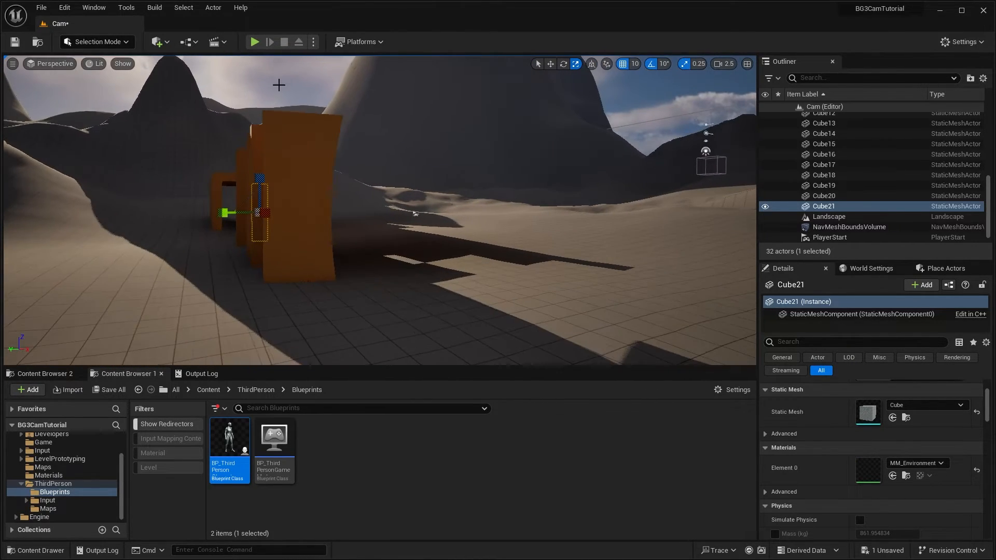
{"action": "left_click", "coordinate": [254, 45]}
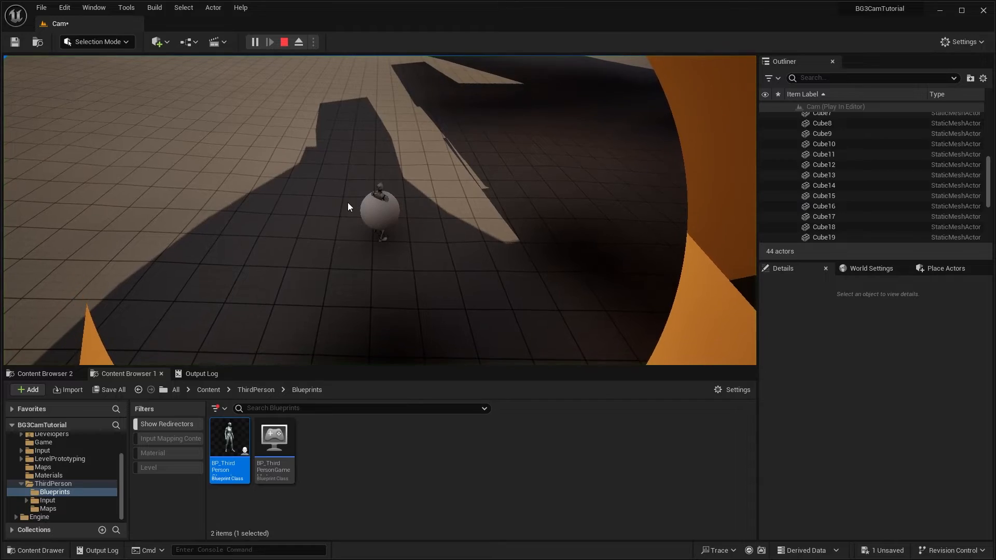
{"action": "key", "text": "w"}
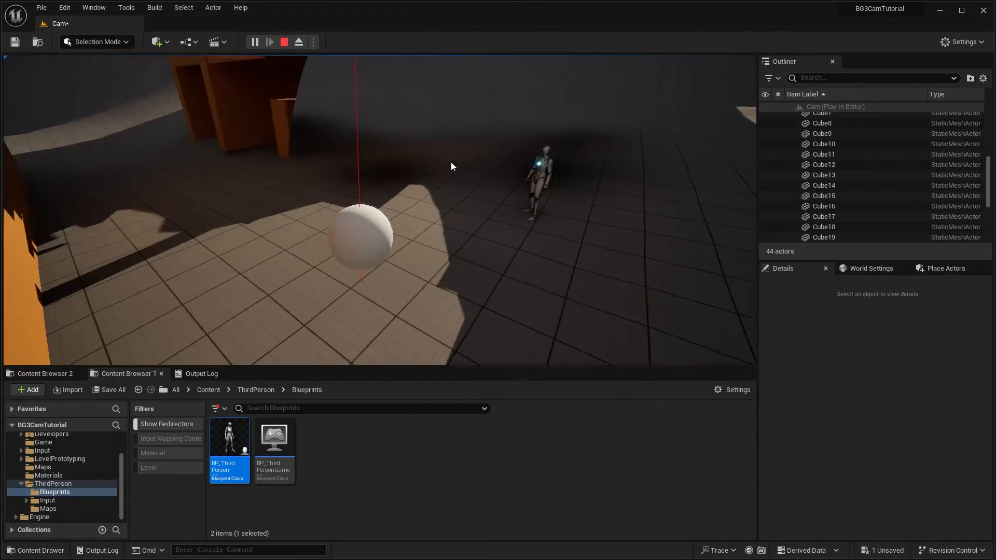
{"action": "key", "text": "s"}
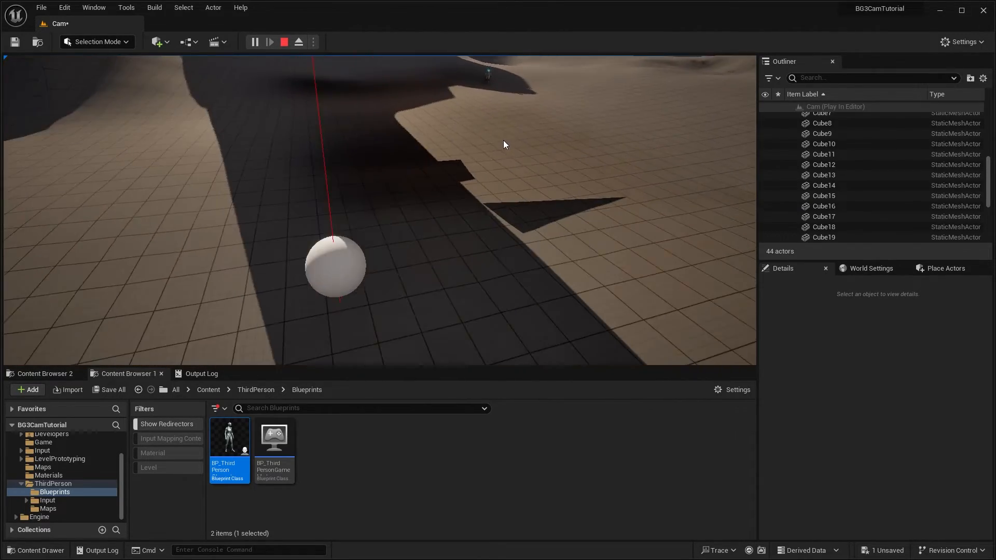
{"action": "key", "text": "w"}
{"action": "key", "text": "d"}
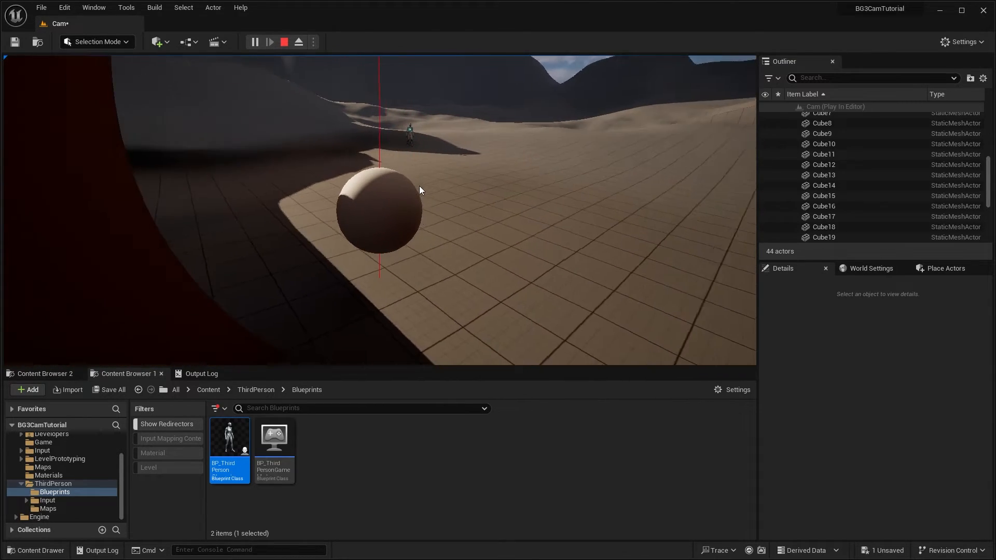
{"action": "key", "text": "Escape"}
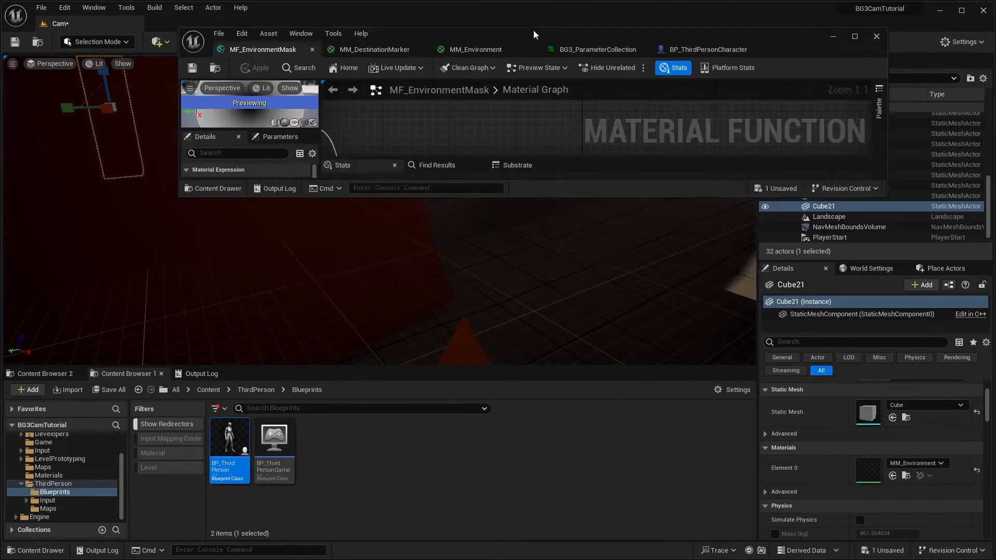
In MF_EnvironmentMask, space out Output Result and Clamp, and insert a Divide node between 1-x and Clamp.
{"action": "left_click_drag", "start_coordinate": [534, 32], "coordinate": [419, 1]}
{"action": "right_click_drag", "start_coordinate": [524, 211], "coordinate": [512, 201]}
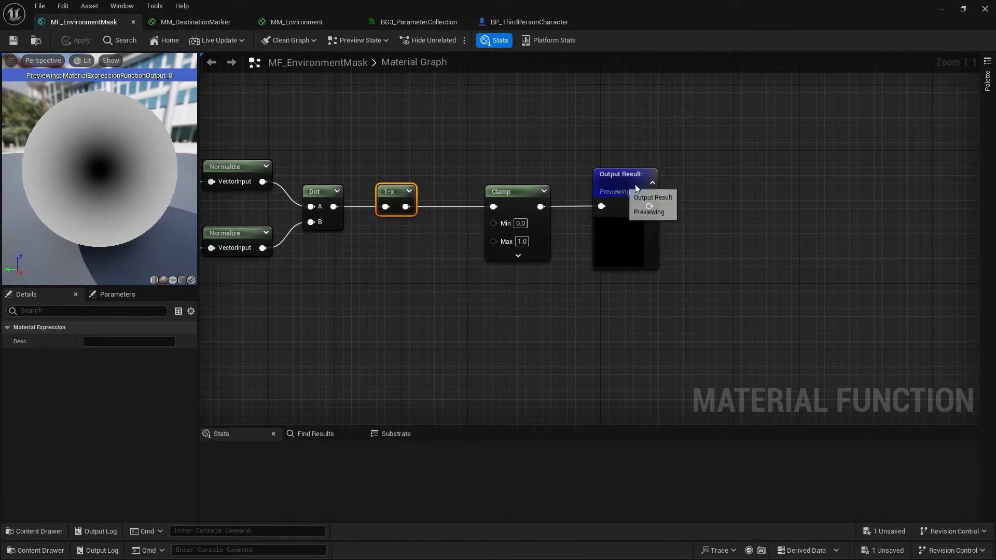
{"action": "left_click_drag", "start_coordinate": [635, 184], "coordinate": [784, 185]}
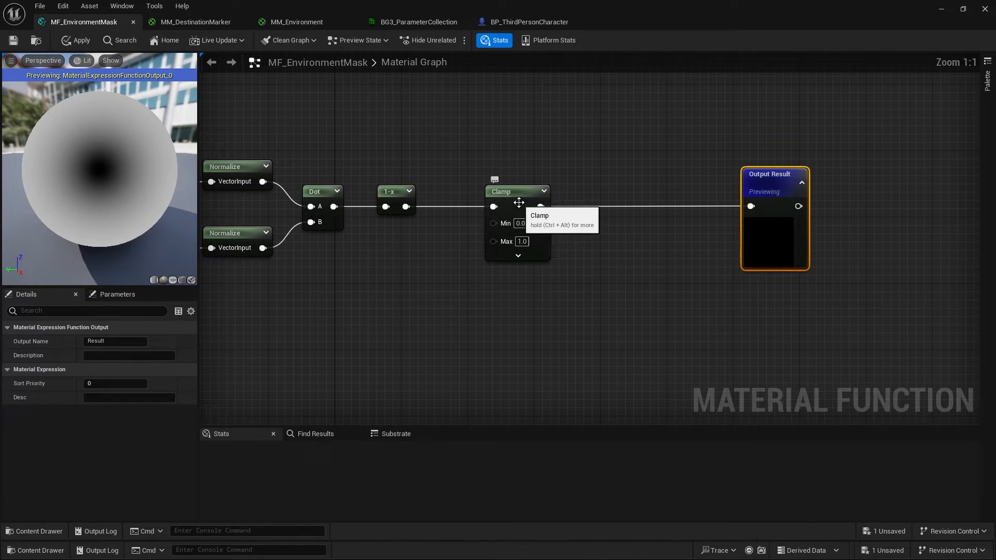
{"action": "left_click_drag", "start_coordinate": [519, 202], "coordinate": [667, 203]}
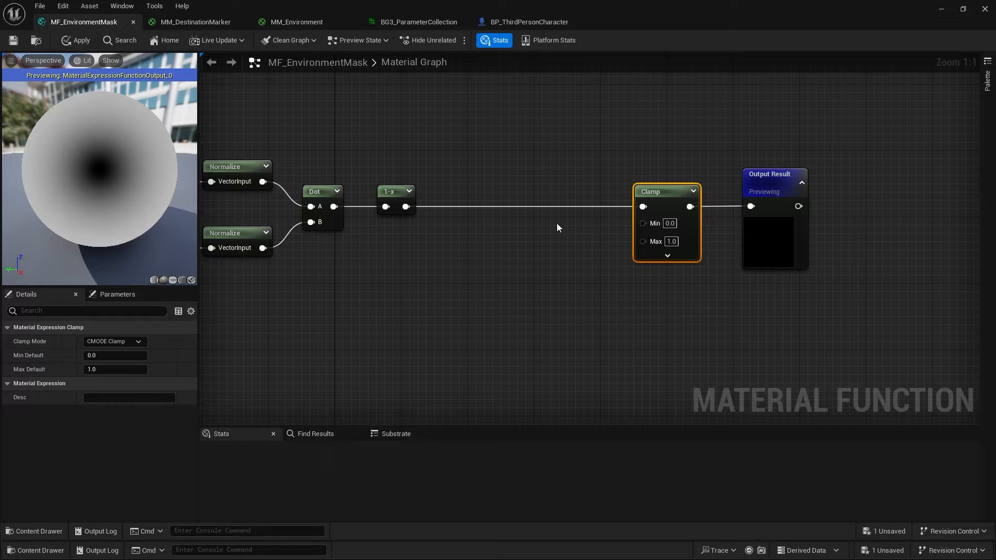
{"action": "left_click_drag", "start_coordinate": [406, 206], "coordinate": [466, 203]}
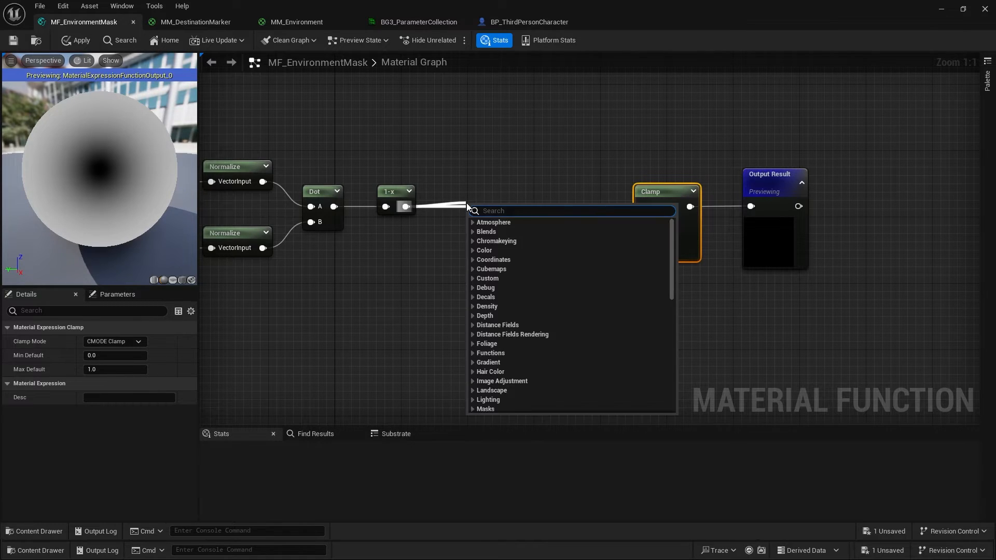
{"action": "type", "text": "divide"}
{"action": "key", "text": "Return"}
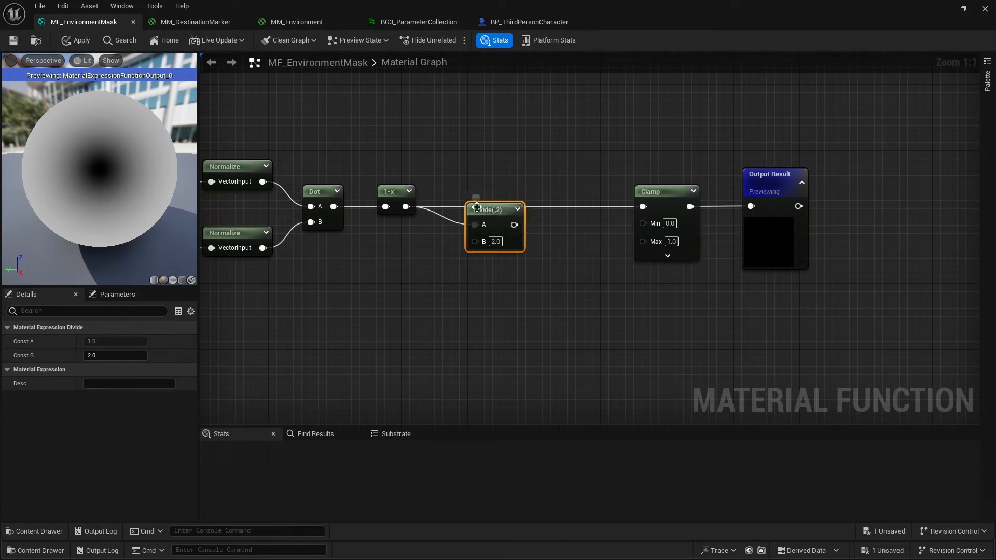
{"action": "left_click_drag", "start_coordinate": [488, 201], "coordinate": [643, 207]}
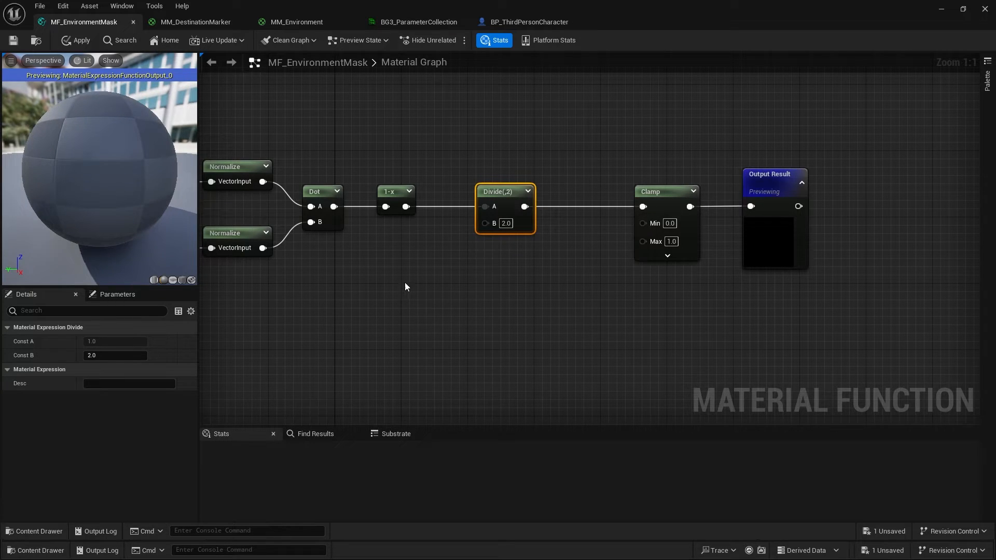
Add a Constant node with value 1 below the wire and connect it to Divide's B input.
{"action": "left_click", "coordinate": [403, 277]}
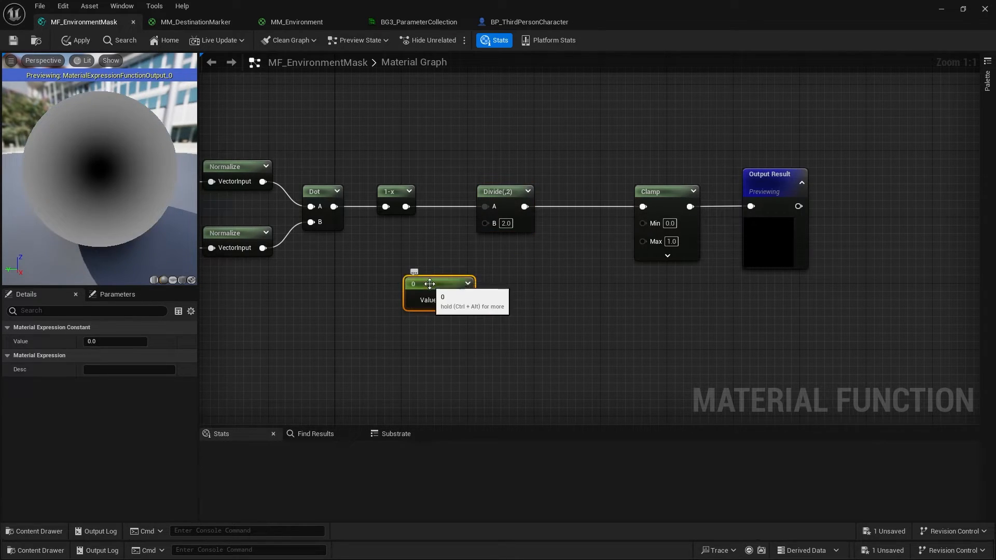
{"action": "left_click_drag", "start_coordinate": [465, 300], "coordinate": [485, 222]}
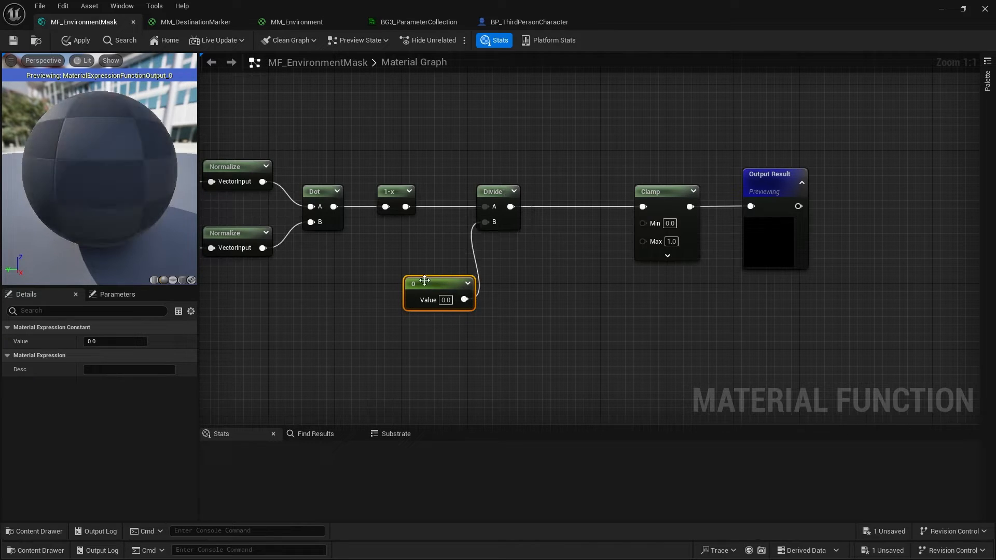
{"action": "left_click", "coordinate": [449, 300]}
{"action": "type", "text": "1"}
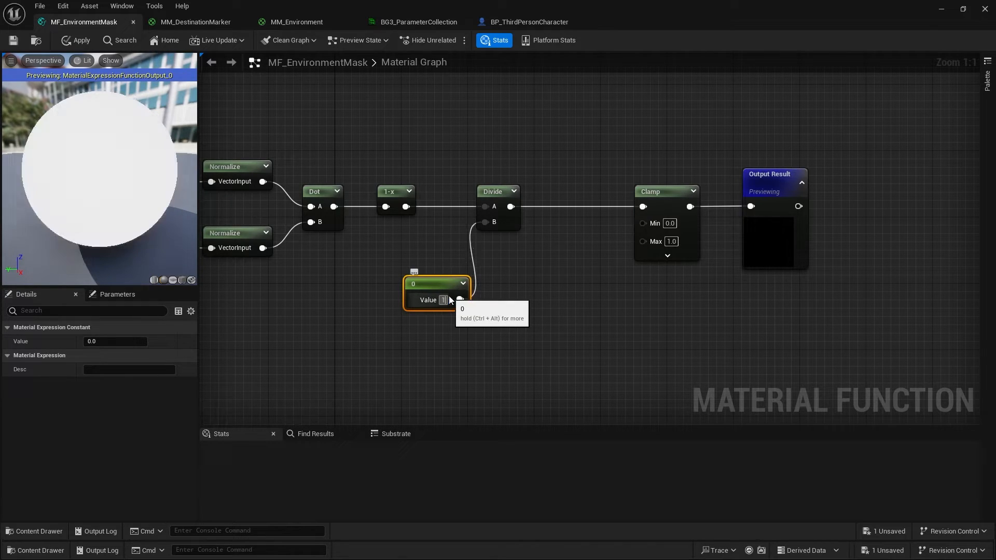
{"action": "key", "text": "Return"}
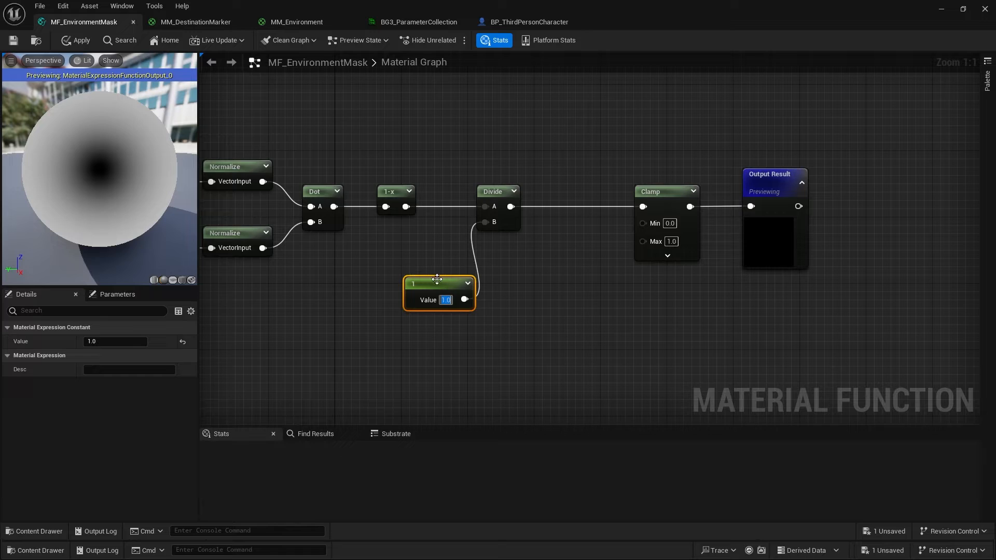
Convert the constant to a parameter named OcclusionSize and apply the function changes.
{"action": "right_click", "coordinate": [438, 284]}
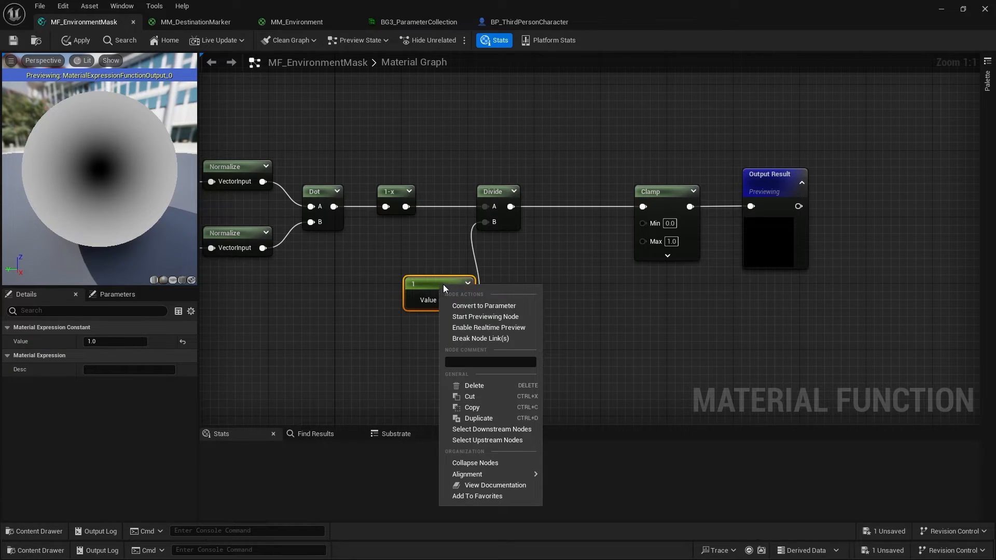
{"action": "left_click", "coordinate": [486, 306]}
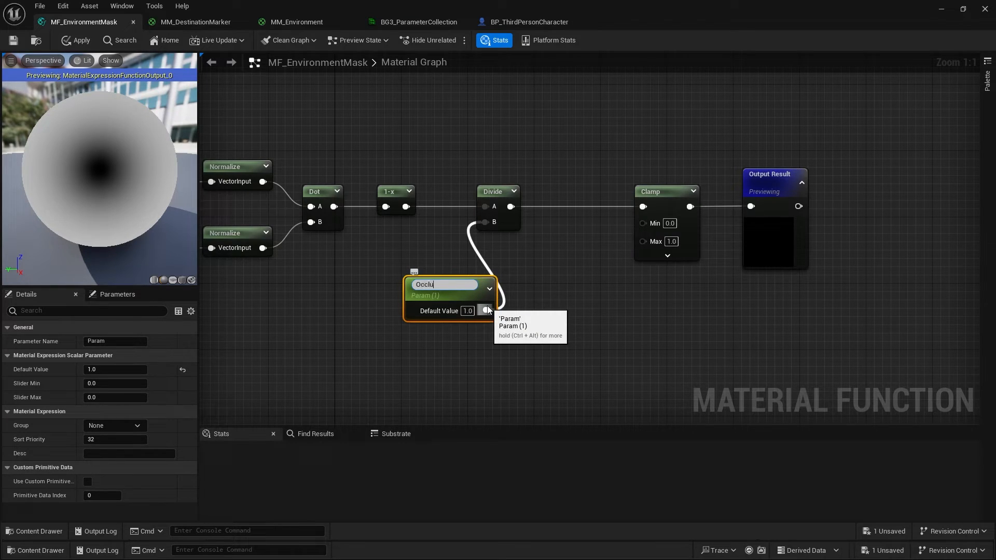
{"action": "type", "text": "OcclusionSize"}
{"action": "key", "text": "Return"}
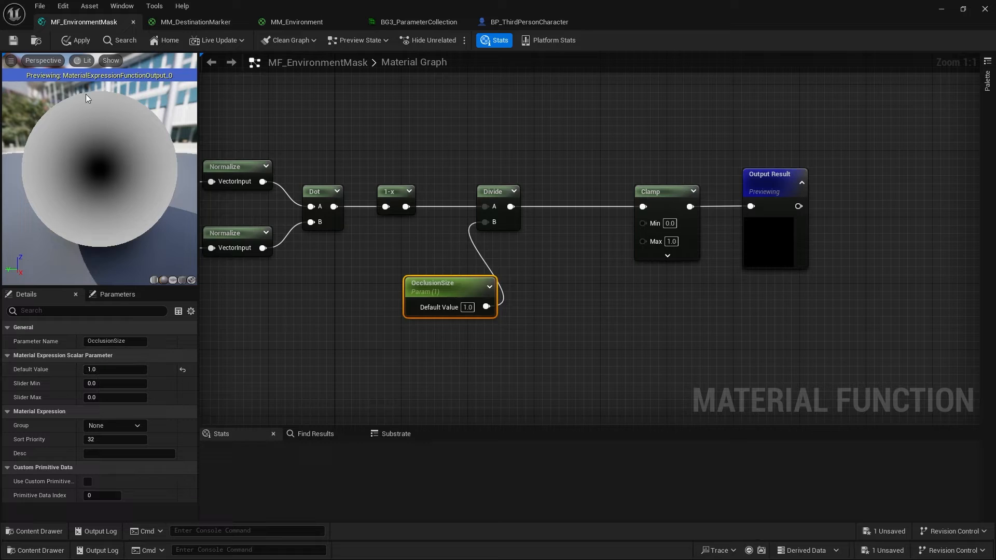
{"action": "left_click", "coordinate": [73, 40]}
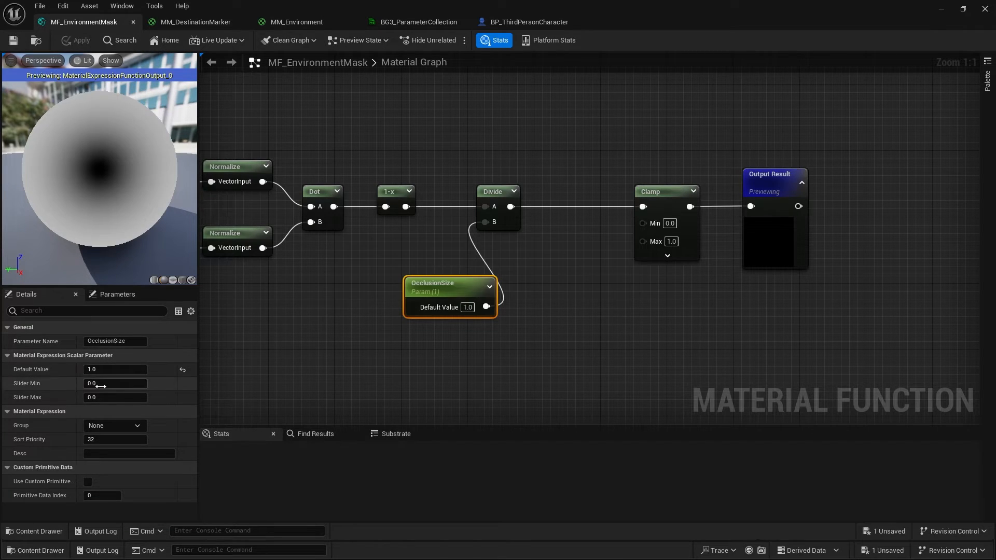
Set the OcclusionSize parameter's default value to 2.
{"action": "left_click_drag", "start_coordinate": [116, 370], "coordinate": [136, 369]}
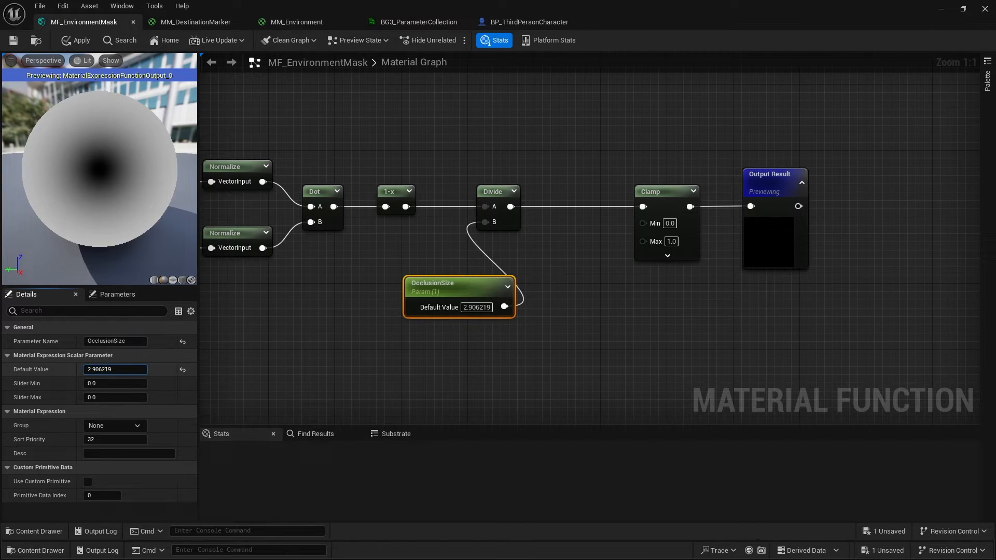
{"action": "left_click", "coordinate": [107, 369]}
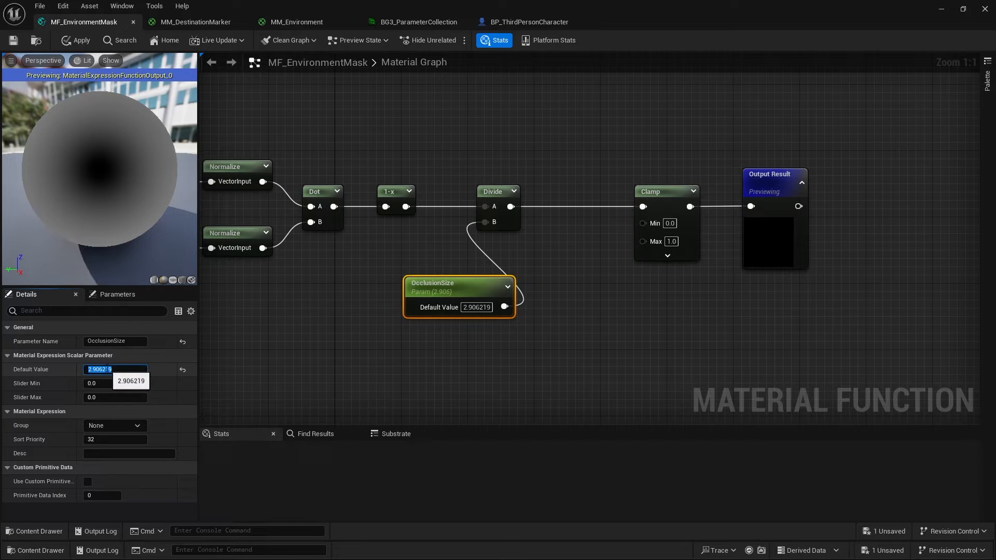
{"action": "type", "text": "2"}
{"action": "key", "text": "Return"}
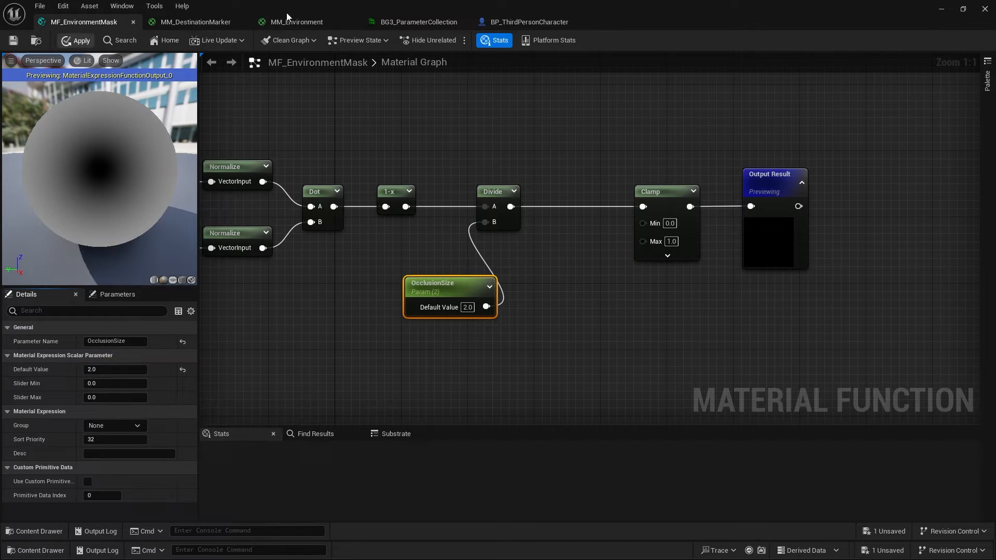
Play the Cam level to check the mask size while moving and zooming the camera, and end the session.
{"action": "left_click_drag", "start_coordinate": [320, 5], "coordinate": [995, 182]}
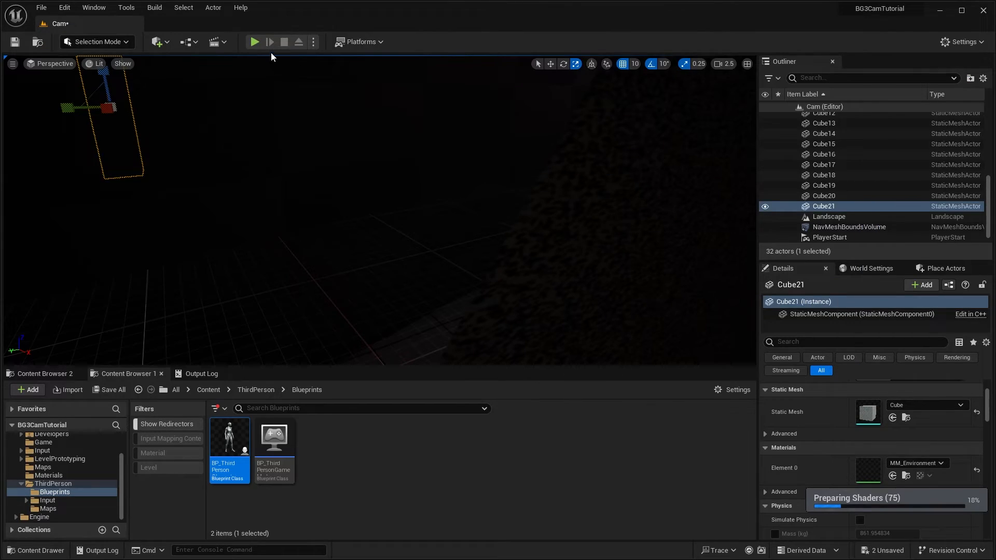
{"action": "left_click", "coordinate": [256, 43]}
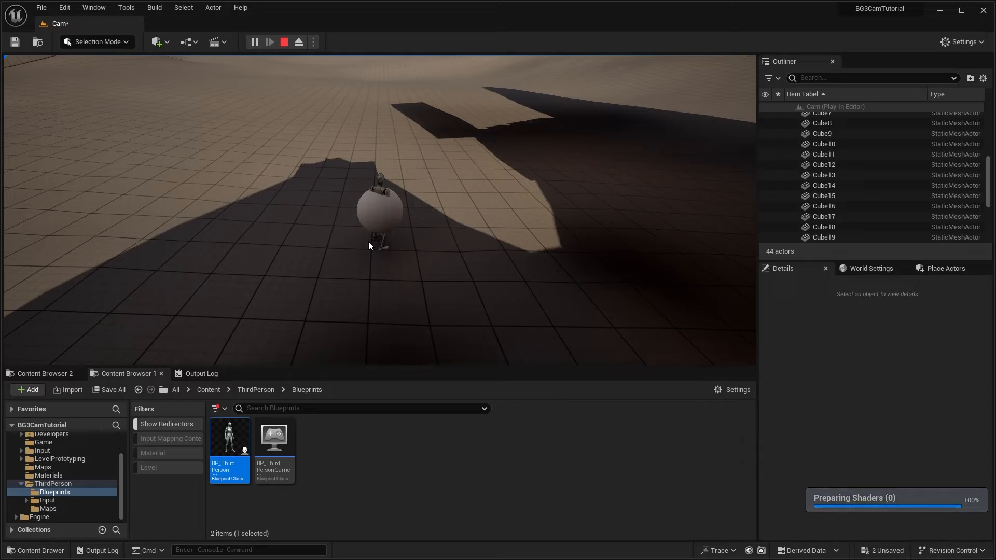
{"action": "mouse_move", "coordinate": [368, 241]}
{"action": "middle_mouse_down"}
{"action": "mouse_move", "coordinate": [356, 232]}
{"action": "mouse_move", "coordinate": [393, 213]}
{"action": "mouse_move", "coordinate": [389, 195]}
{"action": "mouse_move", "coordinate": [466, 185]}
{"action": "mouse_move", "coordinate": [412, 178]}
{"action": "mouse_move", "coordinate": [476, 182]}
{"action": "middle_mouse_up"}
{"action": "key", "text": "s"}
{"action": "scroll", "coordinate": [389, 195], "scroll_direction": "up", "scroll_amount": 5}
{"action": "key", "text": "a"}
{"action": "key", "text": "Escape"}
Return to MF_EnvironmentMask and set the OcclusionSize parameter's default value to 0.2.
{"action": "left_click_drag", "start_coordinate": [634, 68], "coordinate": [496, 2]}
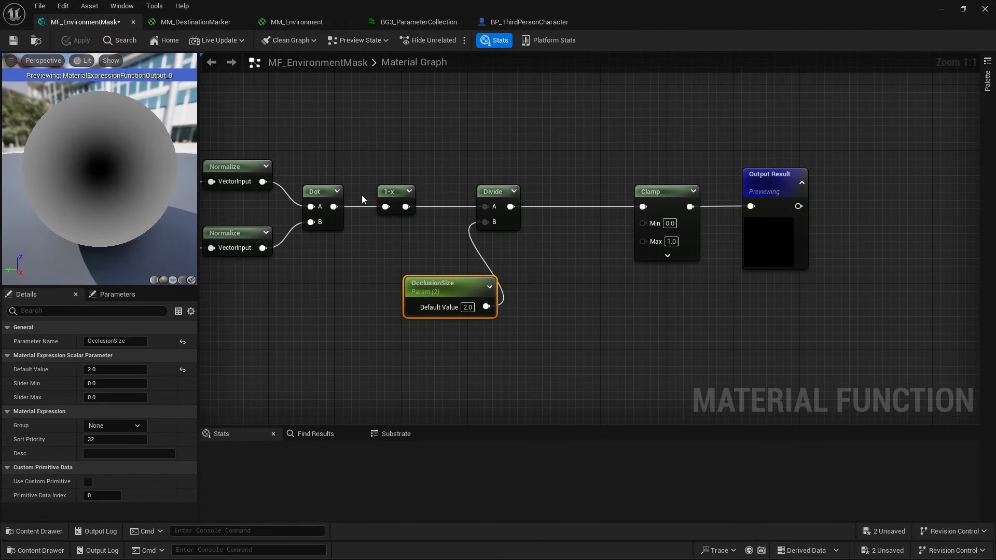
{"action": "left_click", "coordinate": [469, 309]}
{"action": "type", "text": "0."}
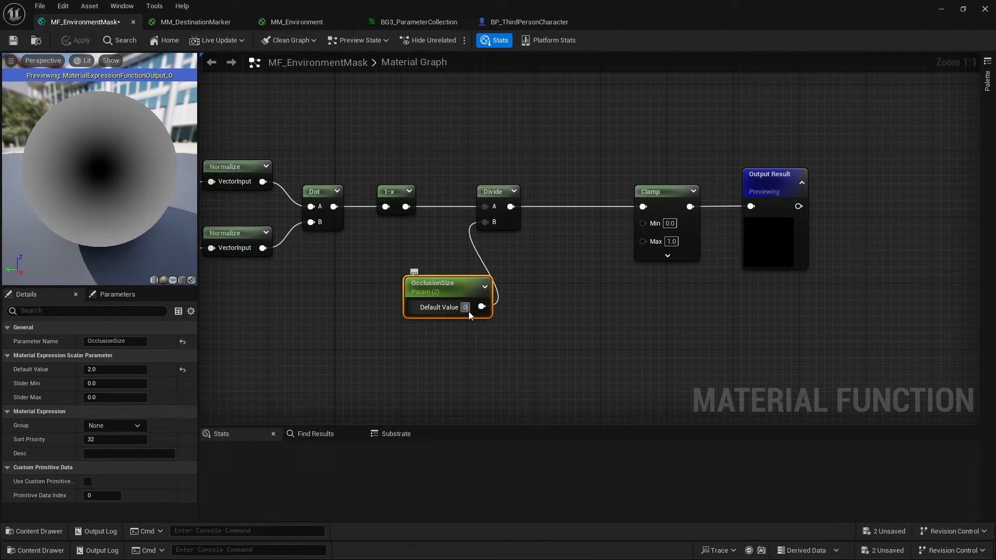
{"action": "type", "text": "2"}
{"action": "key", "text": "Return"}
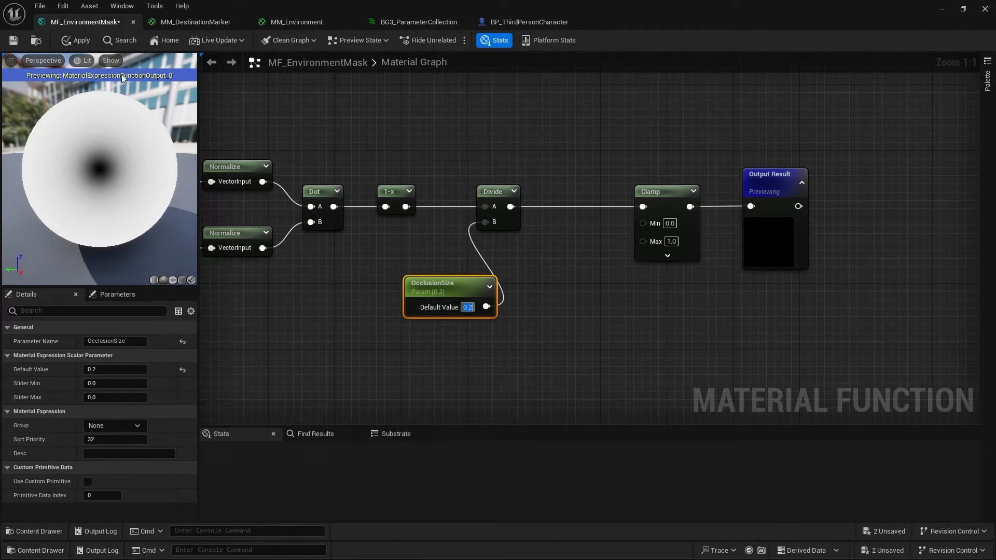
Save the mask function, play the Cam level to check the mask size while moving and rotating the camera, and end the session.
{"action": "left_click", "coordinate": [13, 40]}
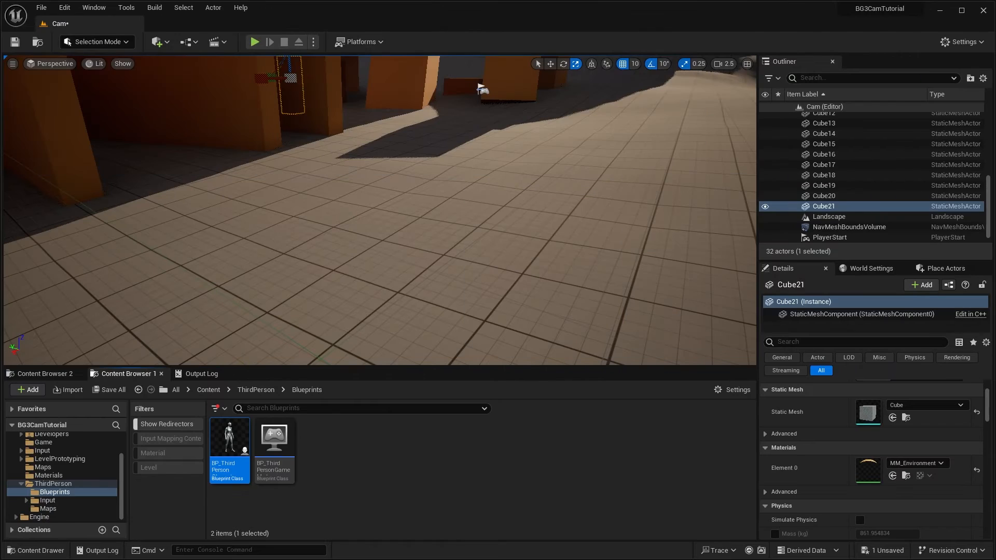
{"action": "left_click", "coordinate": [255, 44]}
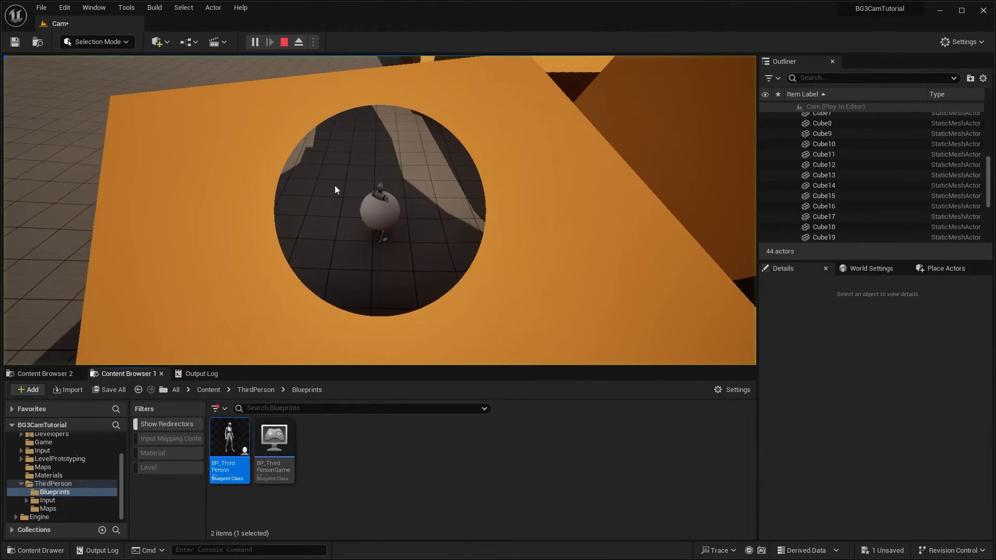
{"action": "key", "text": "a"}
{"action": "middle_click_drag", "start_coordinate": [360, 185], "coordinate": [427, 151]}
{"action": "key", "text": "s"}
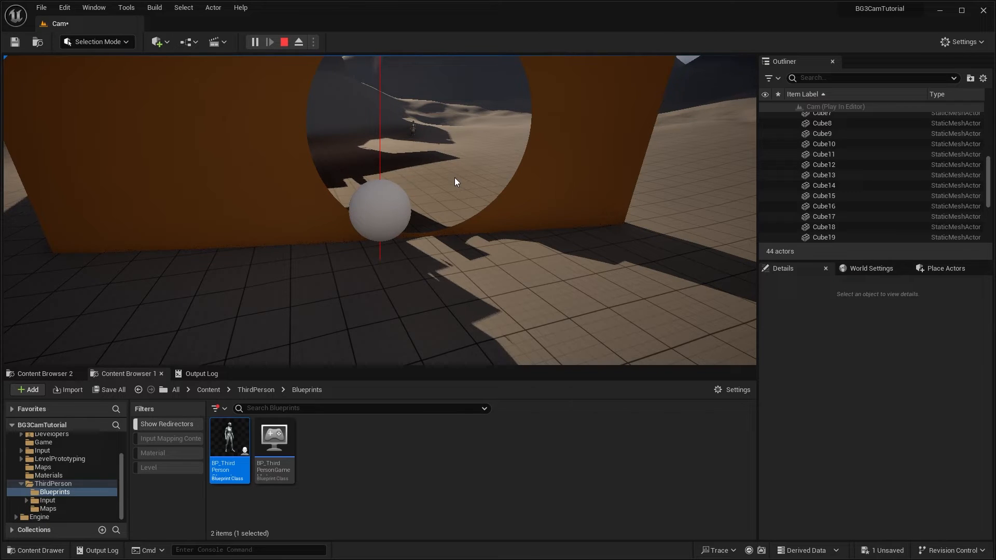
{"action": "key", "text": "a"}
{"action": "key", "text": "s"}
{"action": "key", "text": "d"}
{"action": "key", "text": "w"}
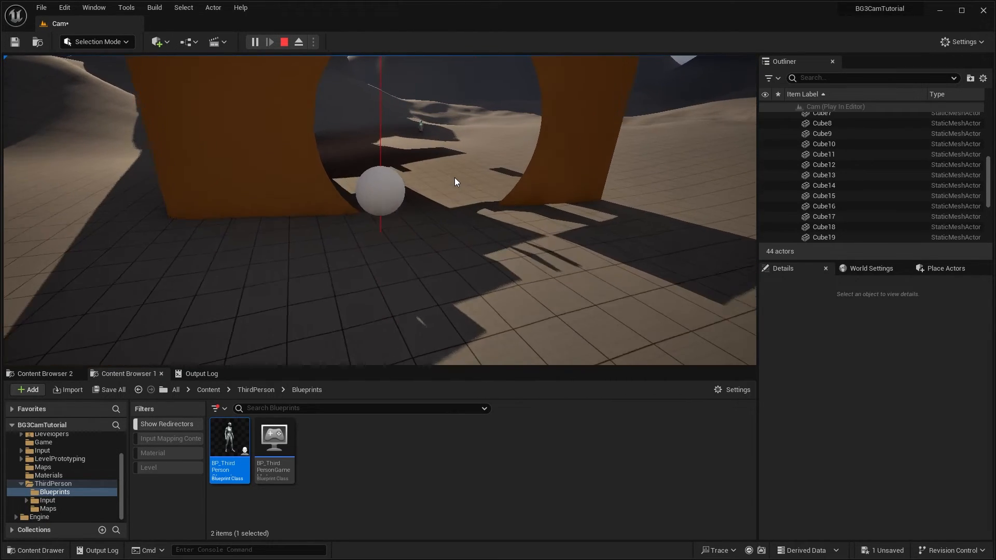
{"action": "key", "text": "Escape"}
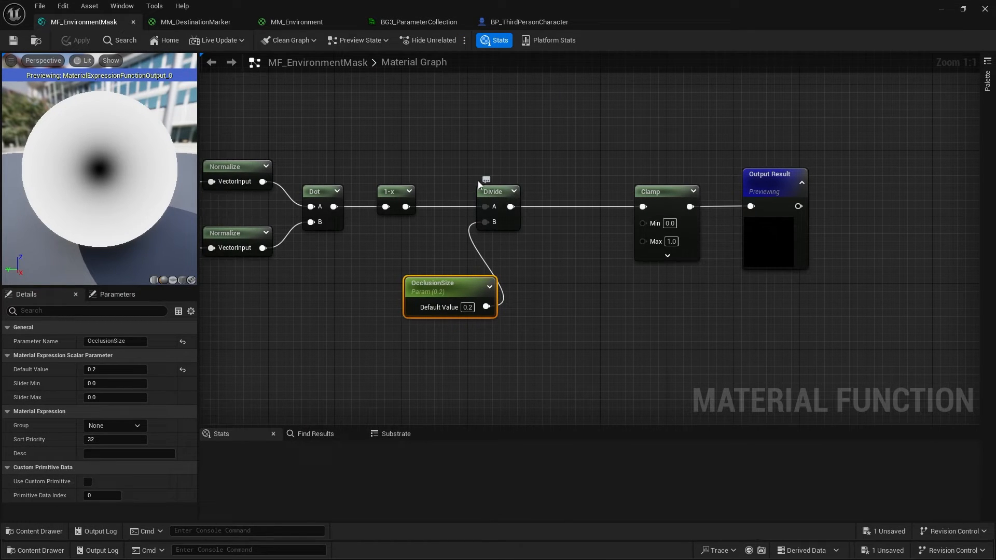
Insert a Multiply node between the 1-x and Divide nodes, feeding 1-x into input B and leaving input A free.
{"action": "left_click_drag", "start_coordinate": [537, 320], "coordinate": [537, 319]}
{"action": "left_click_drag", "start_coordinate": [505, 192], "coordinate": [570, 192]}
{"action": "left_click_drag", "start_coordinate": [405, 206], "coordinate": [449, 207]}
{"action": "type", "text": "multiply"}
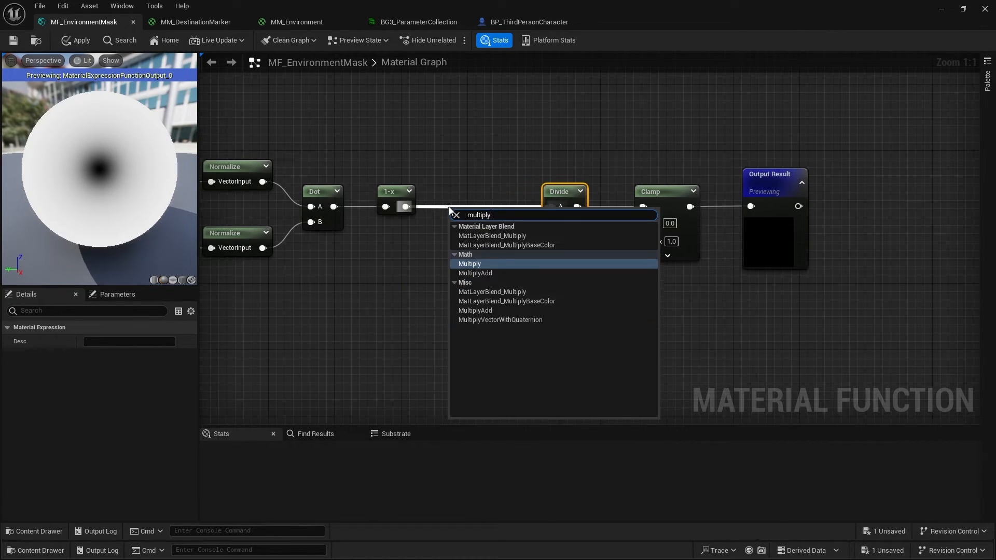
{"action": "key", "text": "Return"}
{"action": "left_click_drag", "start_coordinate": [482, 198], "coordinate": [421, 206]}
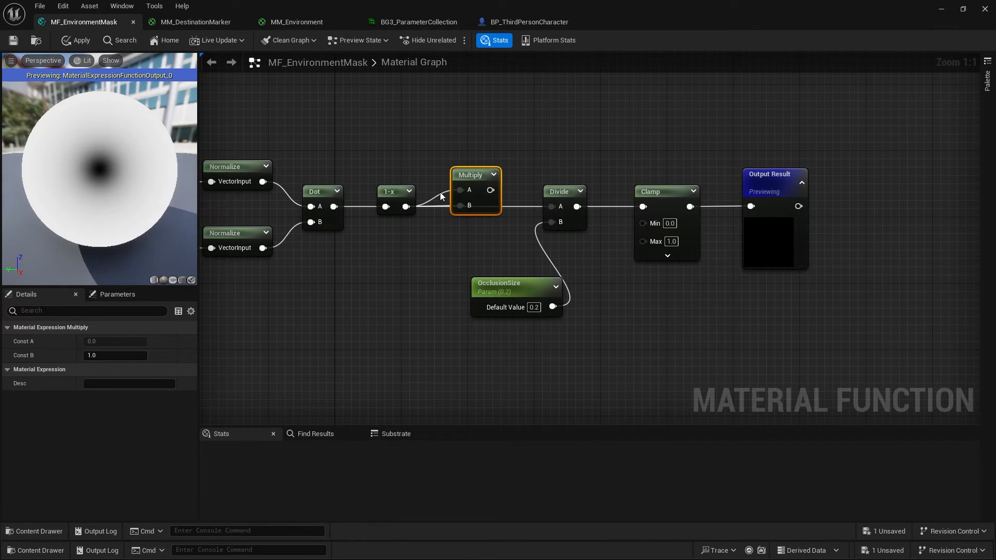
{"action": "left_click", "coordinate": [440, 192]}
{"action": "left_click", "coordinate": [460, 190], "text": "alt"}
{"action": "left_click_drag", "start_coordinate": [500, 190], "coordinate": [549, 206]}
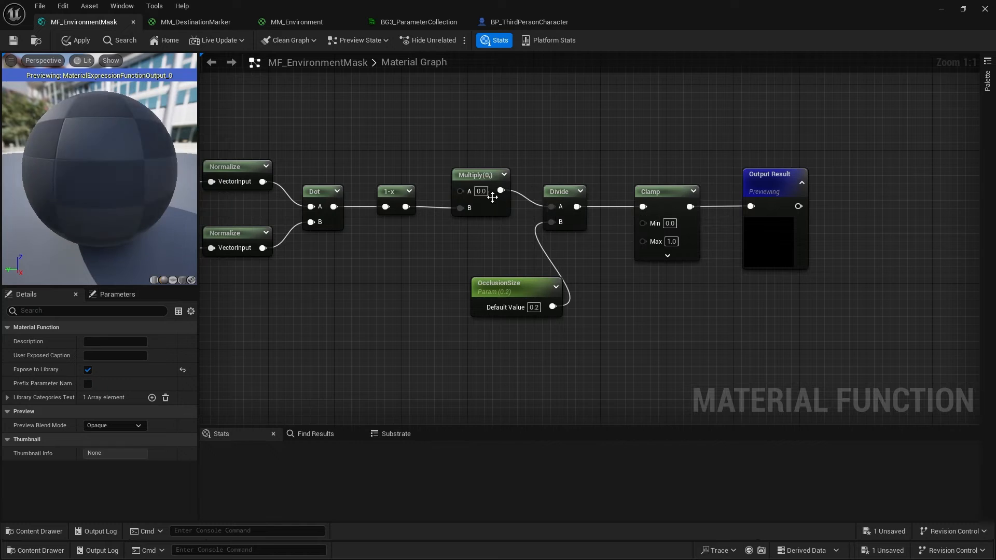
Add a PixelDepth node, connect it to the Multiply node's A input, and apply the function changes.
{"action": "right_click", "coordinate": [418, 123]}
{"action": "type", "text": "pixel depth"}
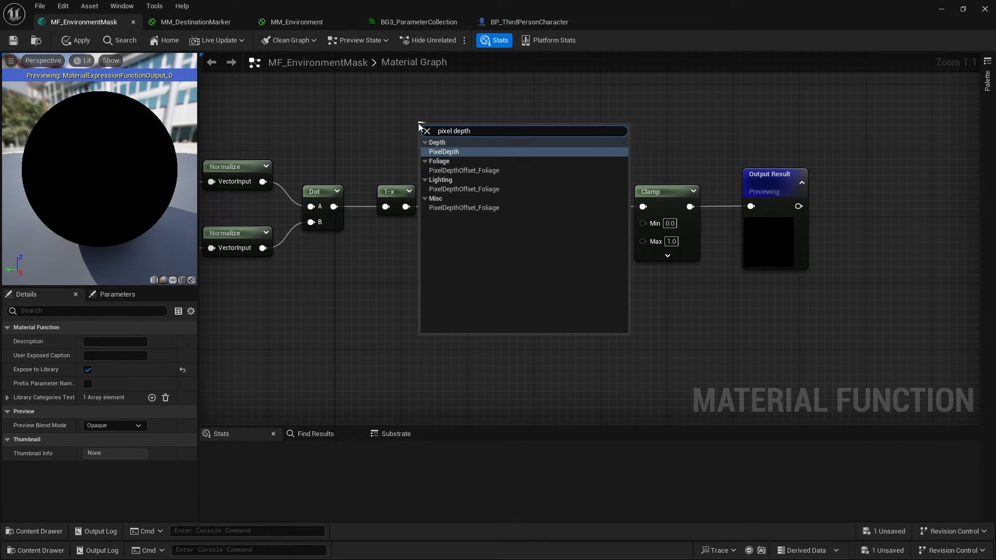
{"action": "key", "text": "Return"}
{"action": "left_click_drag", "start_coordinate": [431, 132], "coordinate": [380, 119]}
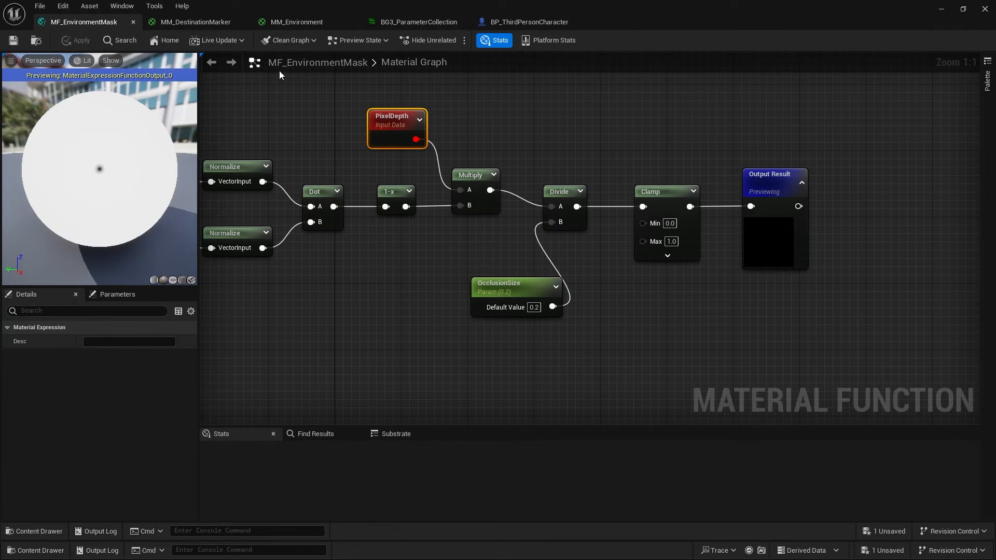
Return to the Cam level and save it.
{"action": "left_click_drag", "start_coordinate": [340, 4], "coordinate": [311, 0]}
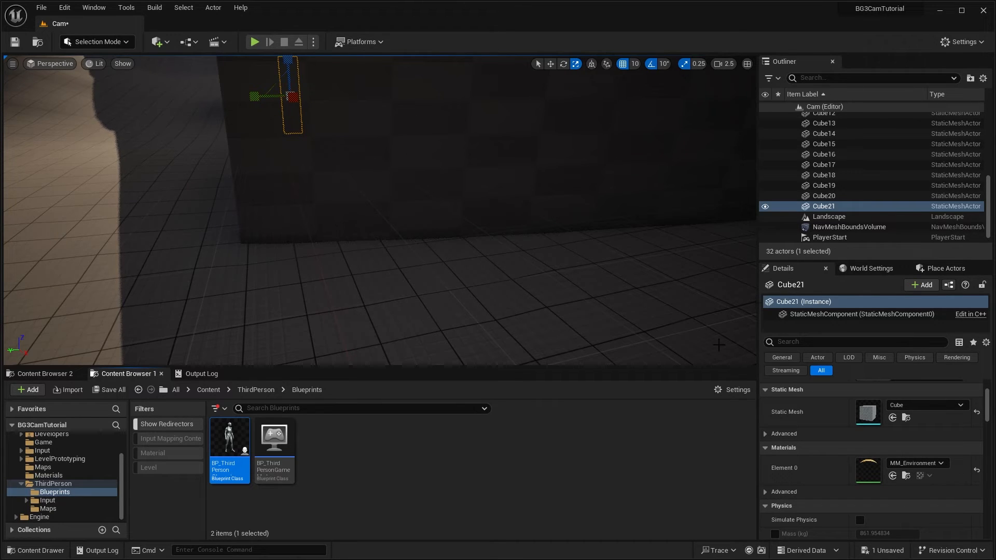
{"action": "right_click_drag", "start_coordinate": [531, 272], "coordinate": [531, 237]}
{"action": "key", "text": "s"}
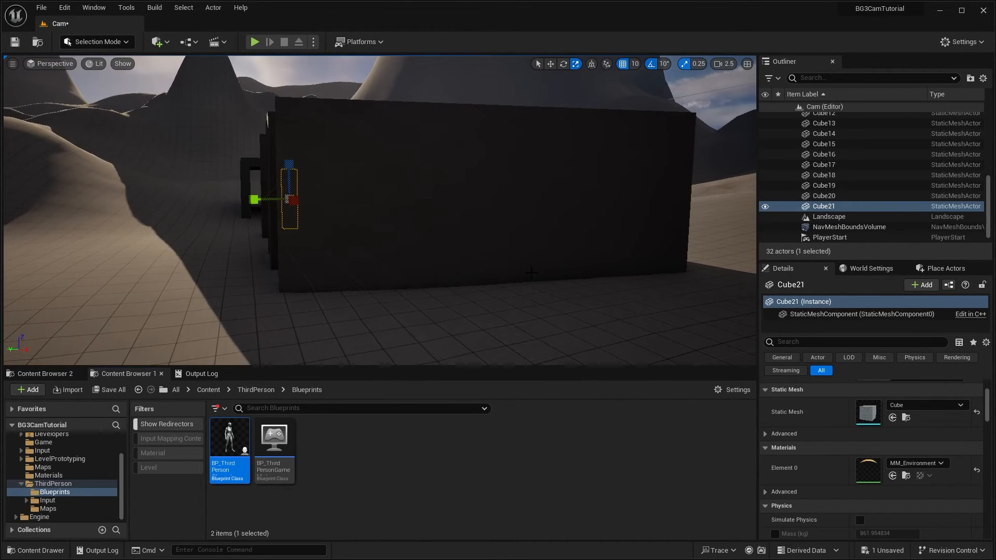
{"action": "left_click", "coordinate": [15, 42]}
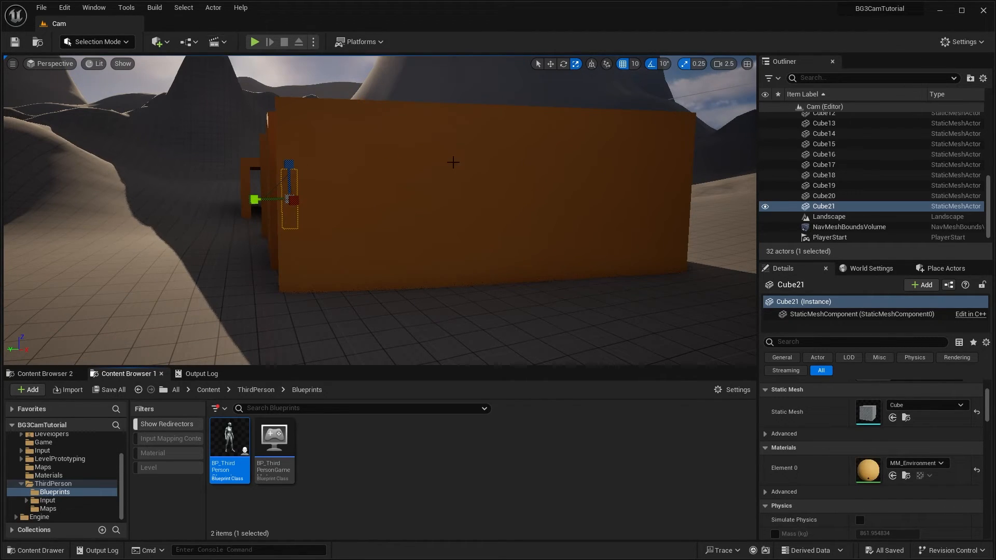
Play the Cam level to check the depth-scaled mask on the walls, and end the session.
{"action": "key", "text": "w"}
{"action": "right_click_drag", "start_coordinate": [501, 219], "coordinate": [515, 215]}
{"action": "key", "text": "w"}
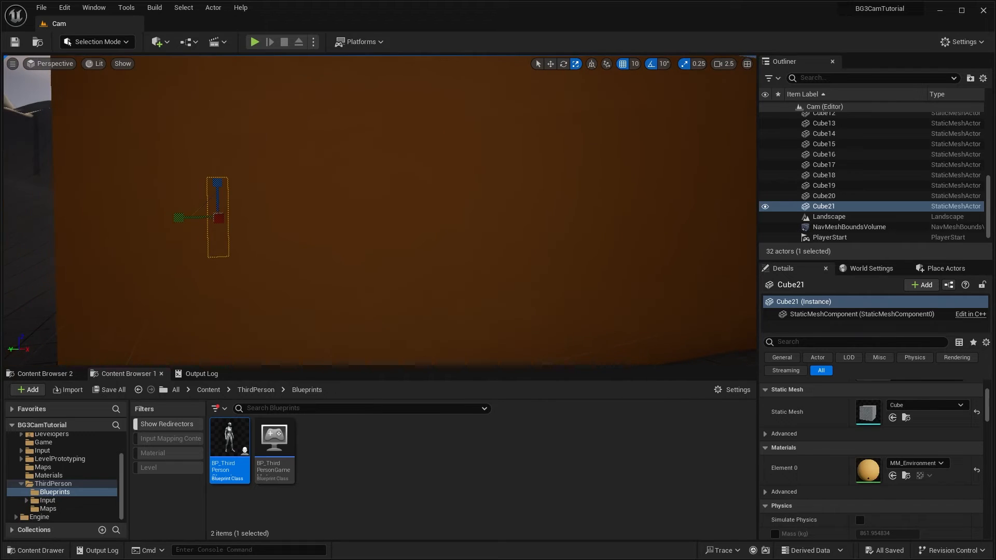
{"action": "left_click", "coordinate": [253, 43]}
{"action": "key", "text": "a"}
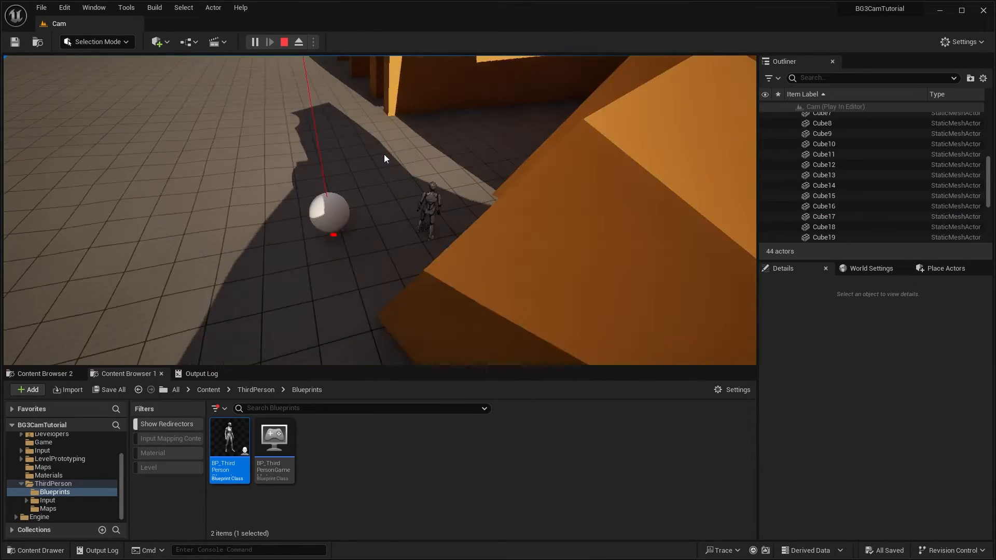
{"action": "middle_click_drag", "start_coordinate": [384, 154], "coordinate": [341, 126]}
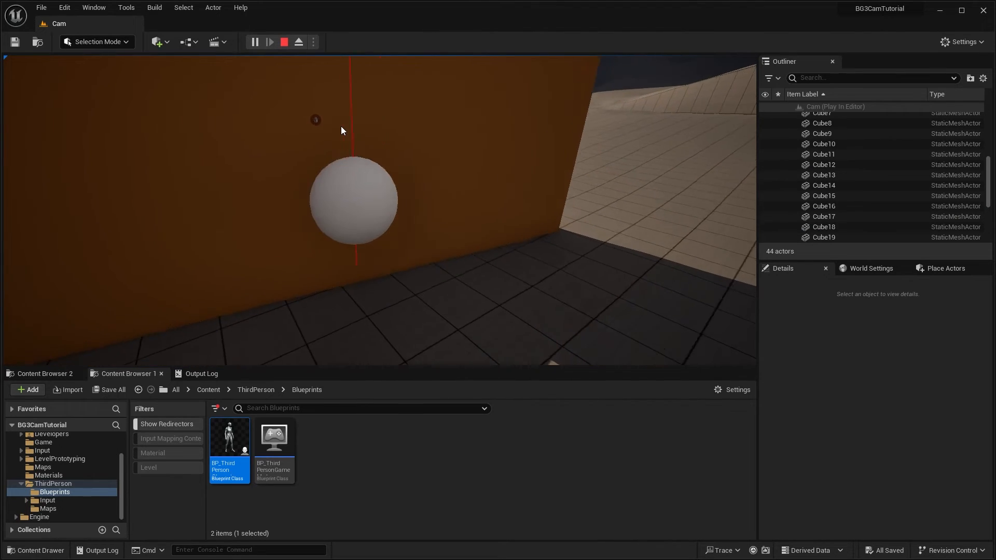
{"action": "key", "text": "Escape"}
Set the OcclusionSize parameter's default value in MF_EnvironmentMask to 20 and save the function.
{"action": "left_click_drag", "start_coordinate": [363, 2], "coordinate": [374, 1]}
{"action": "left_click", "coordinate": [533, 307]}
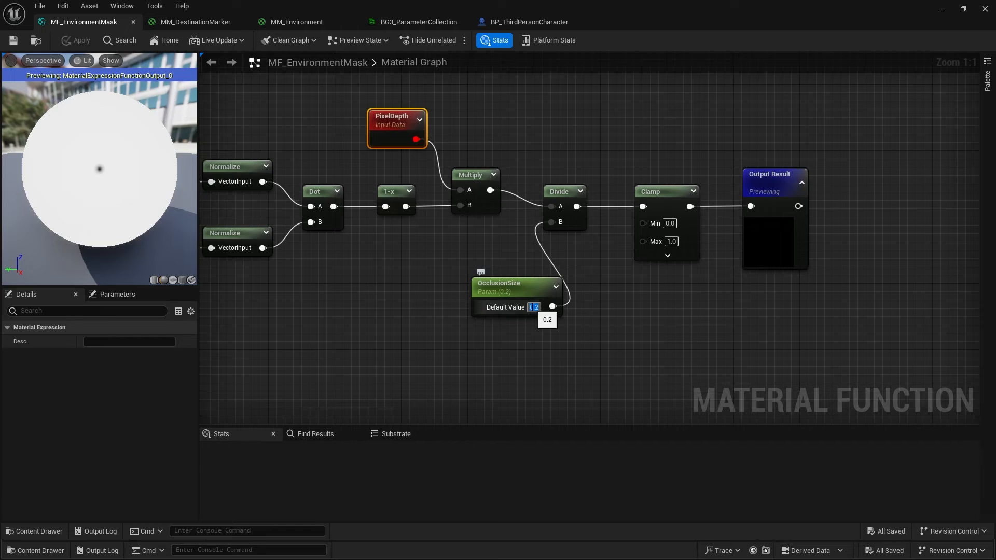
{"action": "type", "text": "2"}
{"action": "key", "text": "Return"}
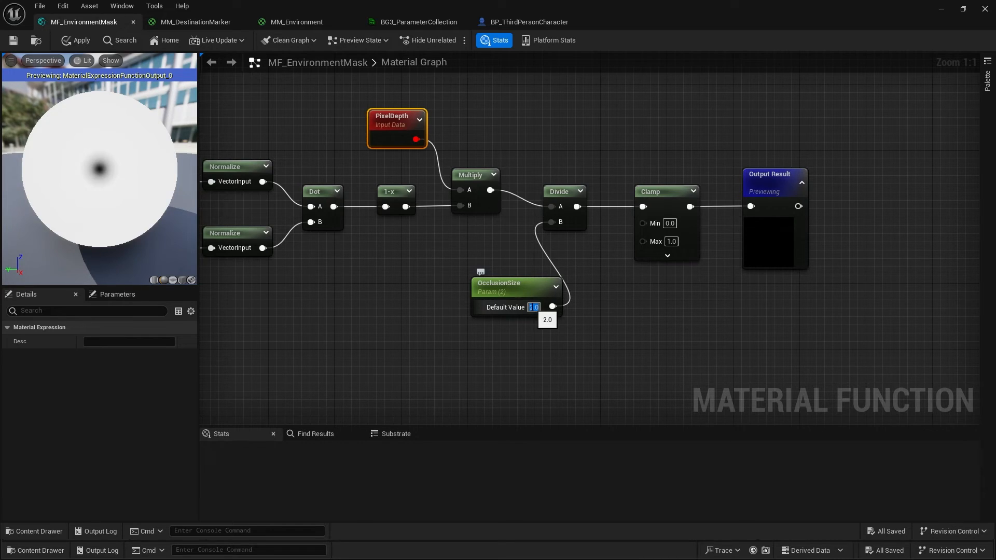
{"action": "type", "text": "20"}
{"action": "key", "text": "Return"}
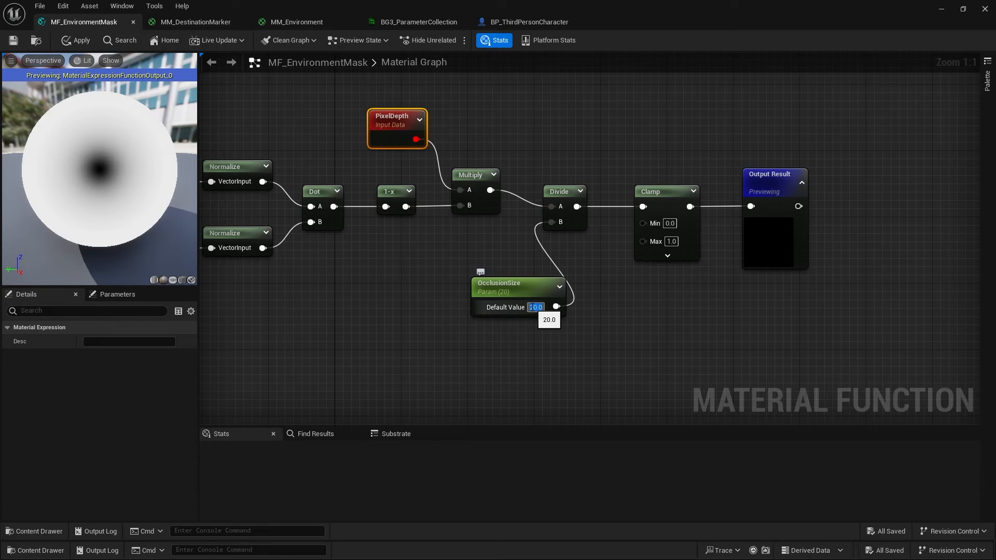
{"action": "left_click", "coordinate": [14, 41]}
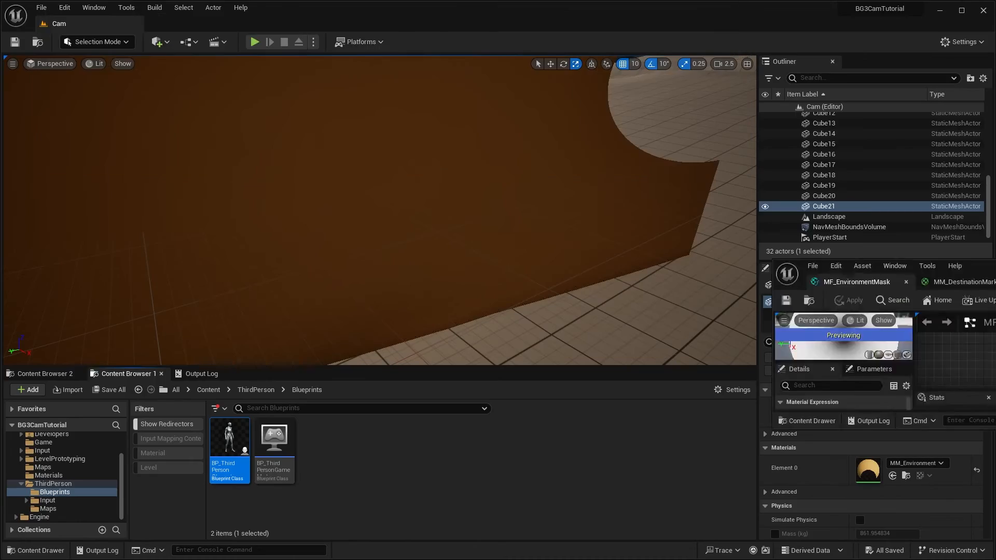
Play the Cam level, switch to full-screen view to inspect the mask across successive walls, and end the session.
{"action": "left_click", "coordinate": [255, 42]}
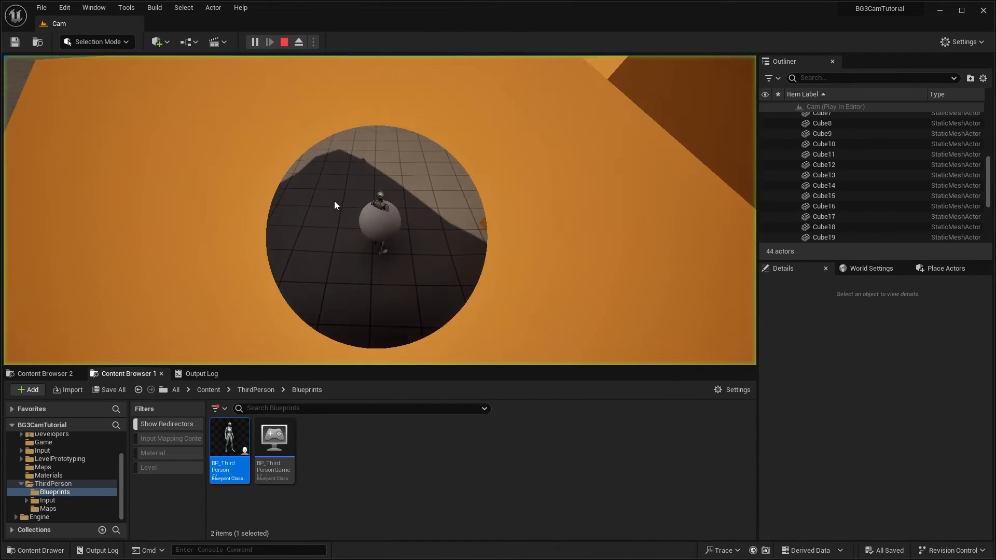
{"action": "key", "text": "w"}
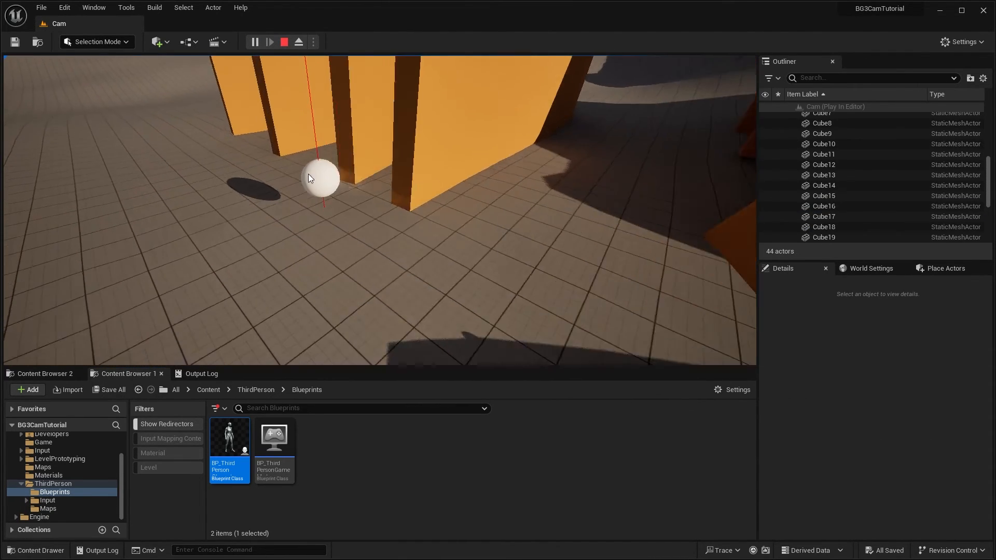
{"action": "middle_click_drag", "start_coordinate": [308, 173], "coordinate": [440, 126]}
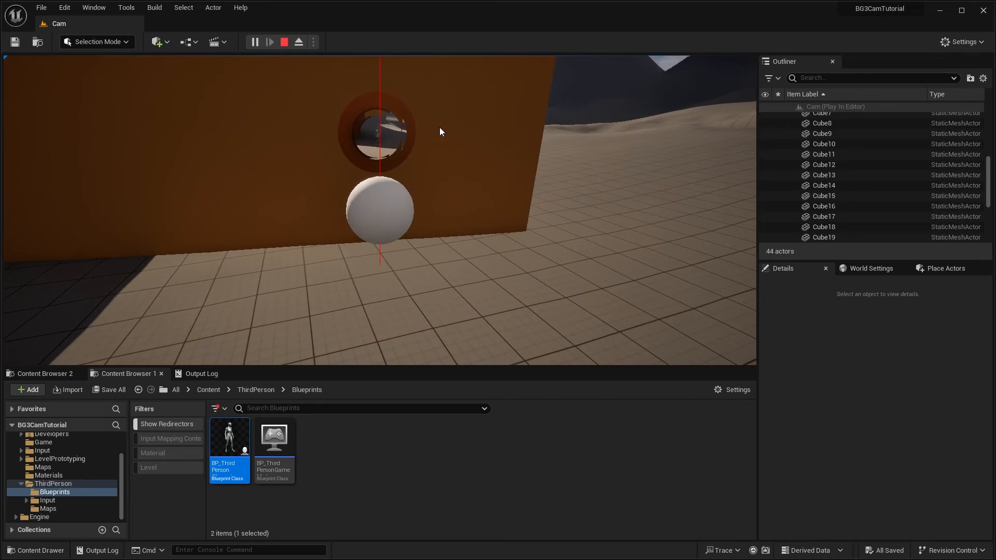
{"action": "key", "text": "F11"}
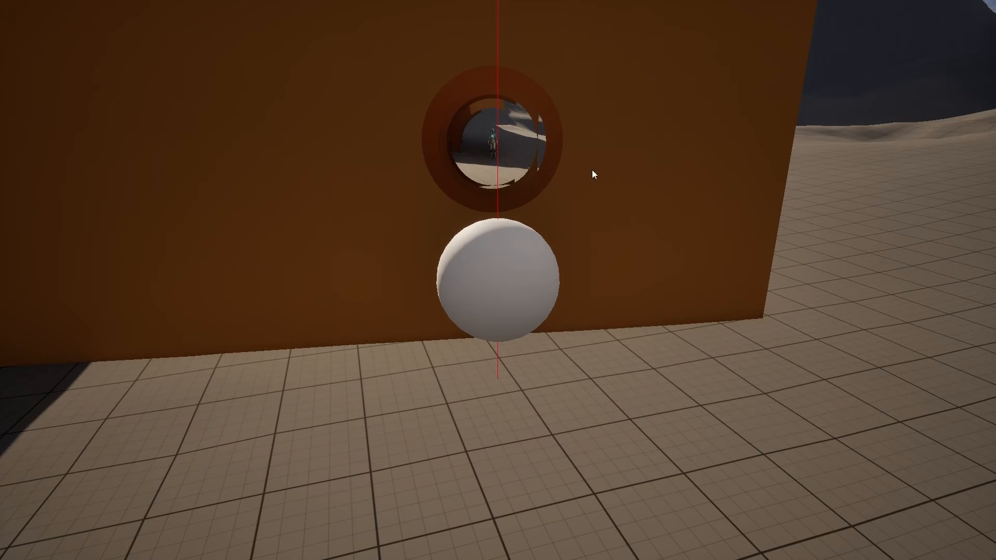
{"action": "key", "text": "a"}
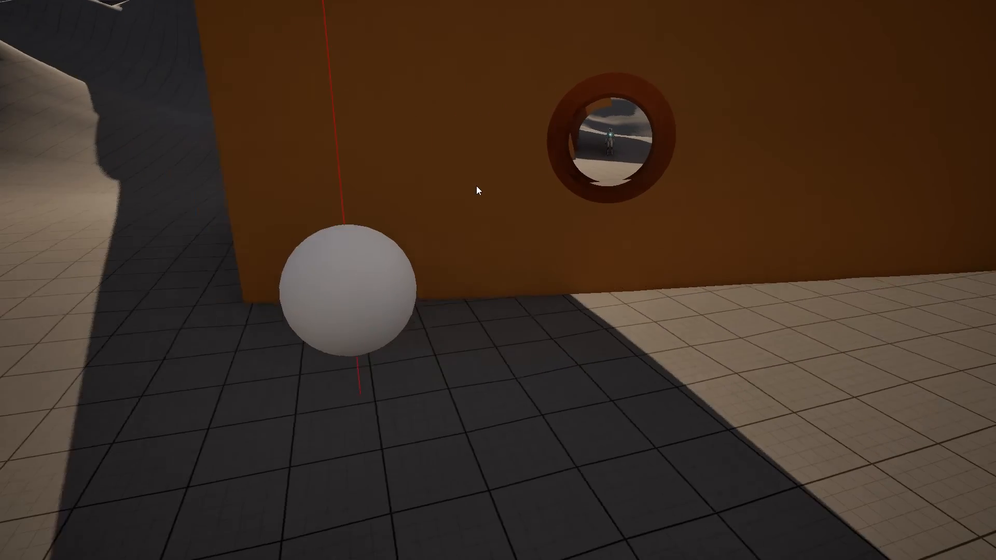
{"action": "middle_click_drag", "start_coordinate": [477, 186], "coordinate": [536, 188]}
{"action": "key", "text": "a"}
{"action": "key", "text": "d"}
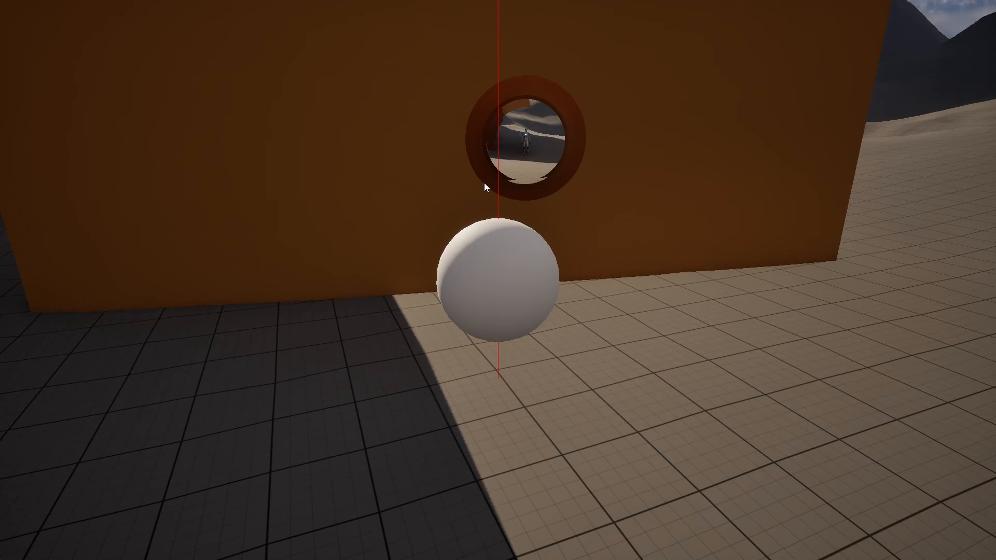
{"action": "key", "text": "Escape"}
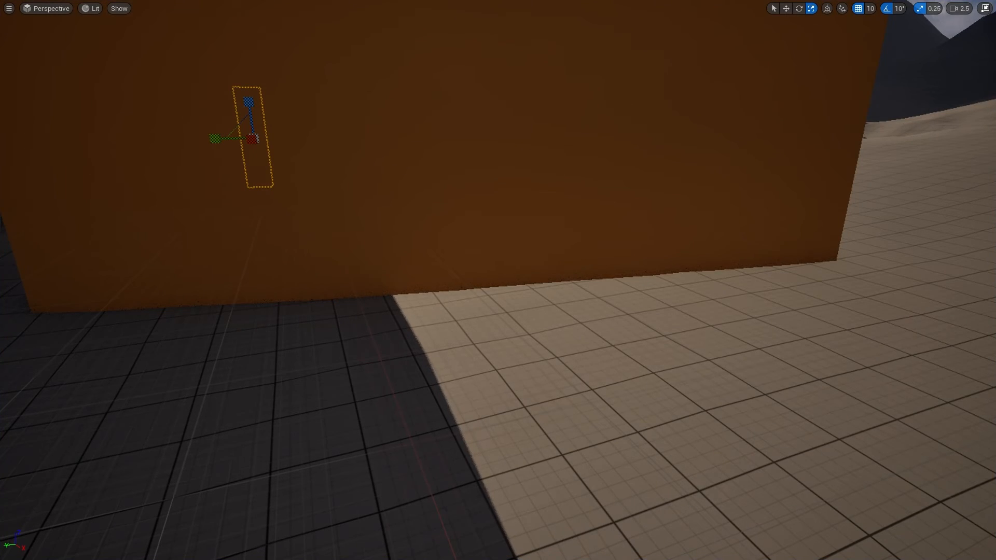
Play the Cam level and move the camera away from the character to examine the mask through several walls in a row.
{"action": "left_click_drag", "start_coordinate": [529, 0], "coordinate": [528, 2]}
{"action": "right_click_drag", "start_coordinate": [704, 293], "coordinate": [654, 283]}
{"action": "key", "text": "alt+p"}
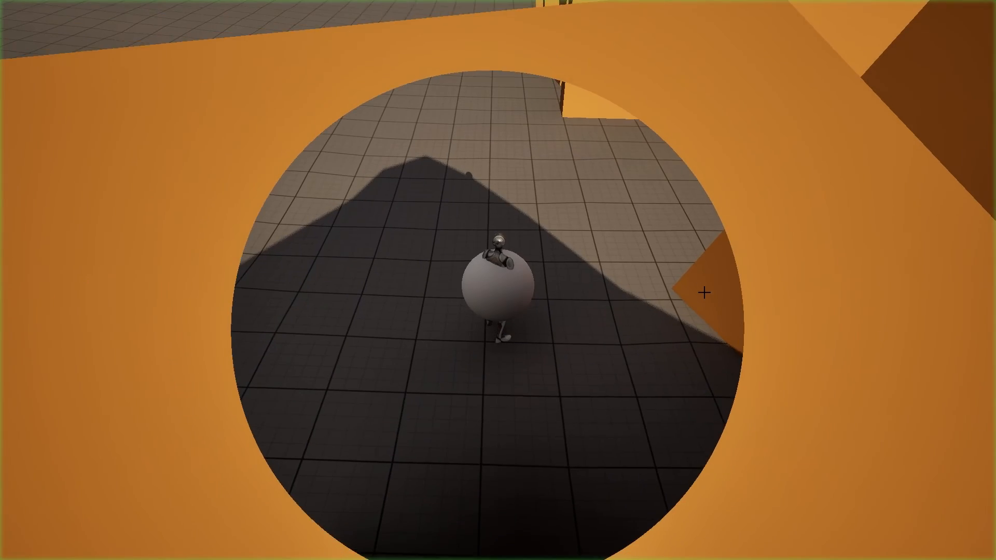
{"action": "left_click", "coordinate": [419, 300]}
{"action": "key", "text": "w"}
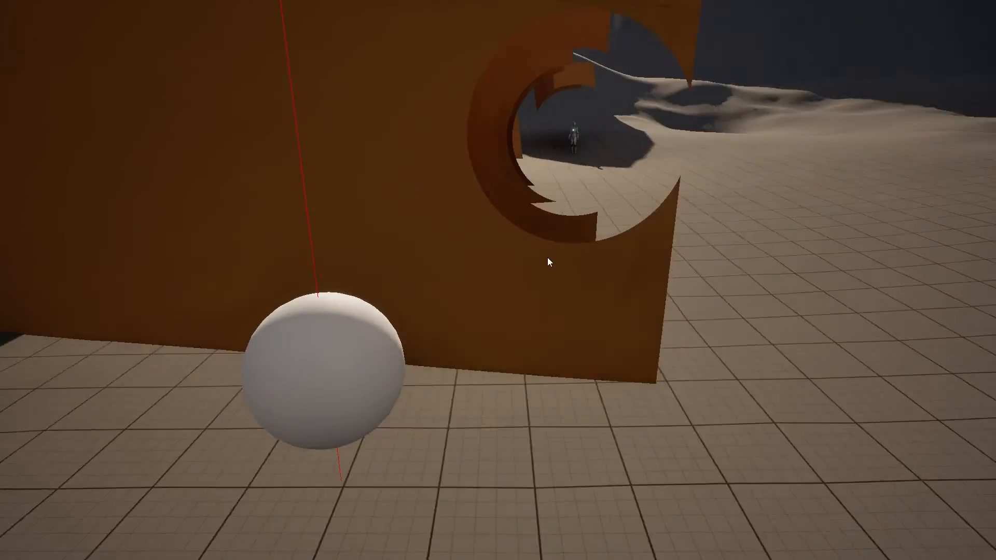
{"action": "key", "text": "w"}
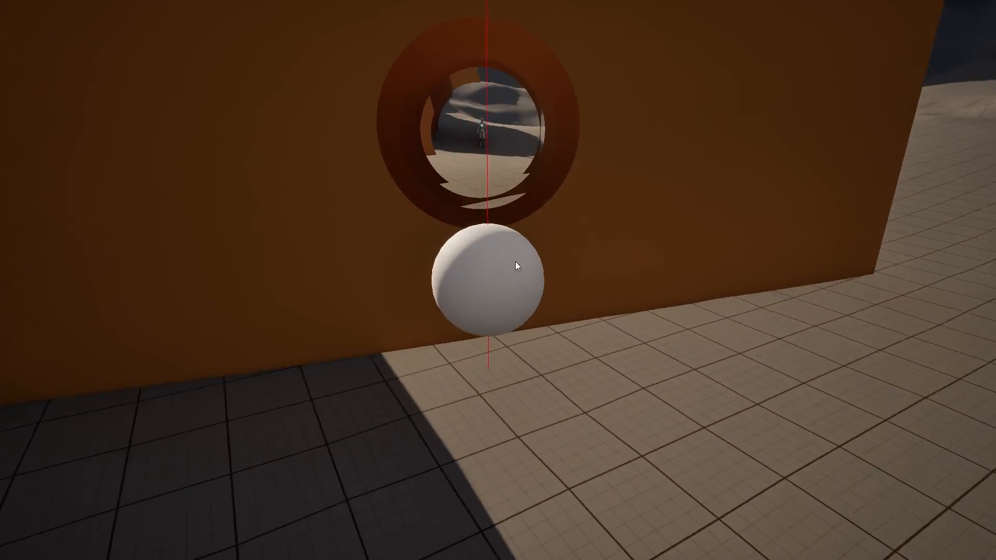
{"action": "key", "text": "d"}
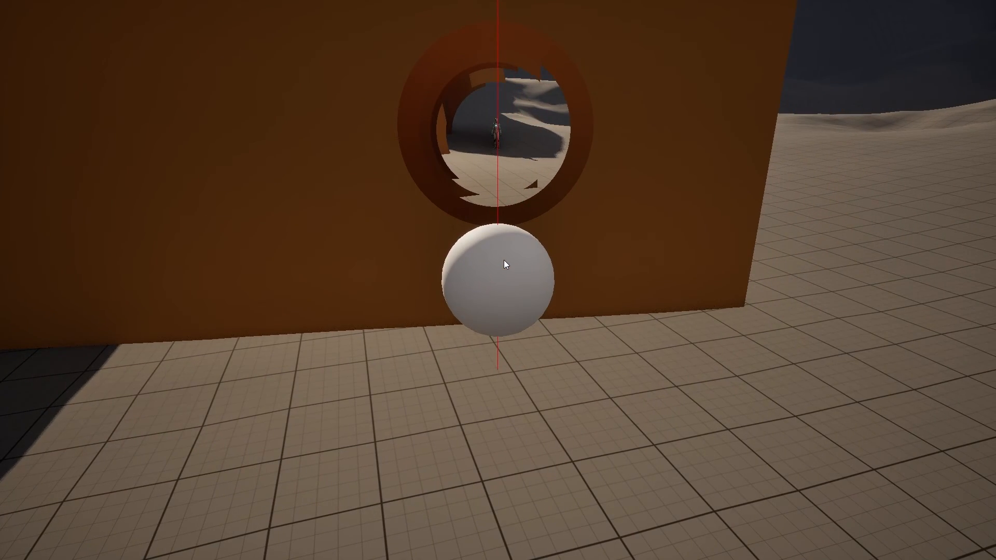
{"action": "key", "text": "a"}
{"action": "key", "text": "s"}
{"action": "key", "text": "w"}
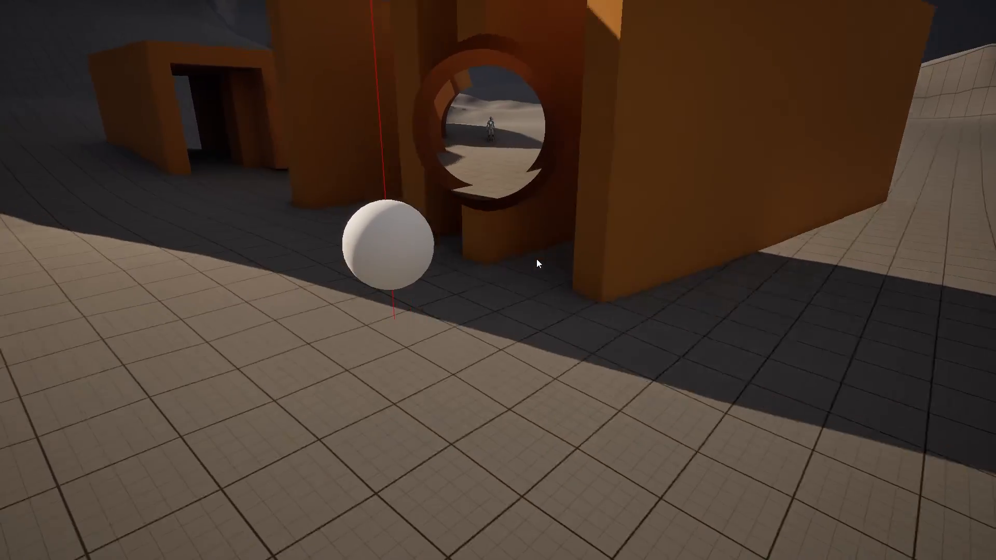
Circle the camera around the wall rows at low height to examine the mask from oblique angles.
{"action": "key", "text": "s"}
{"action": "key", "text": "d"}
{"action": "key", "text": "d"}
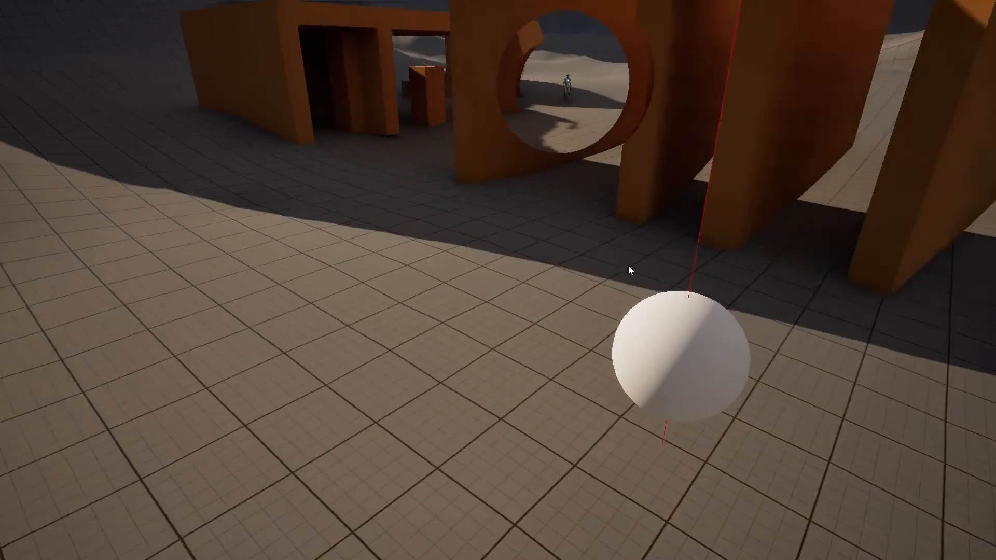
{"action": "key", "text": "a"}
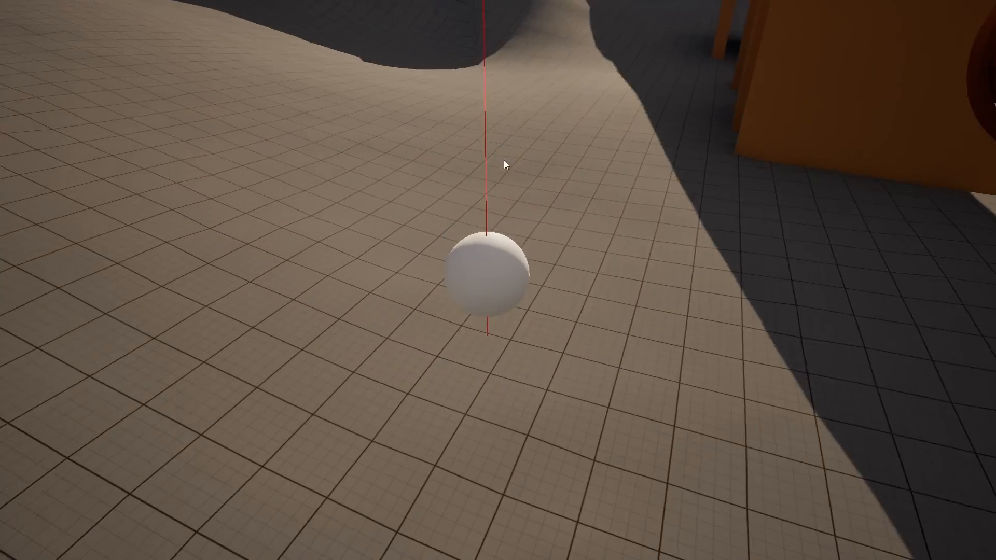
{"action": "key", "text": "d"}
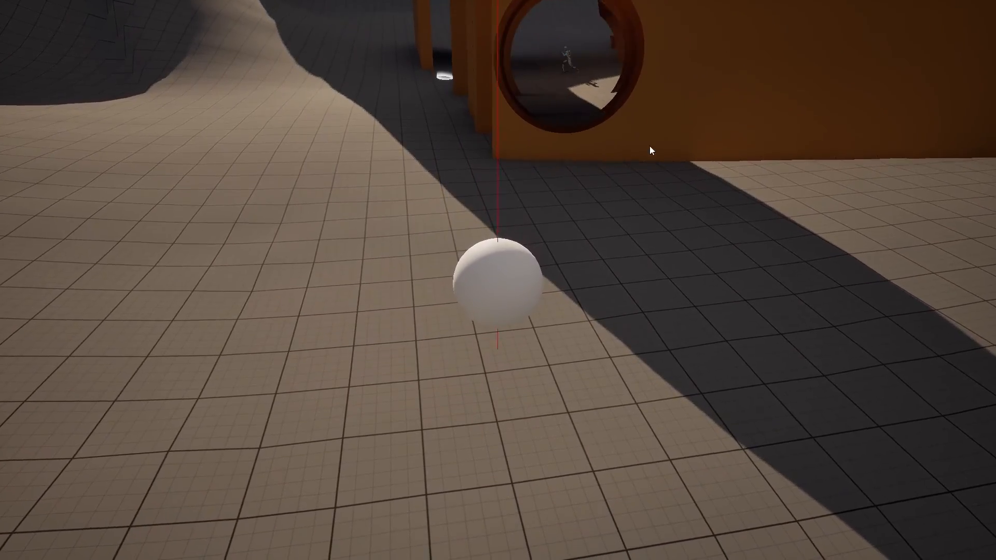
{"action": "key", "text": "d"}
{"action": "key", "text": "d"}
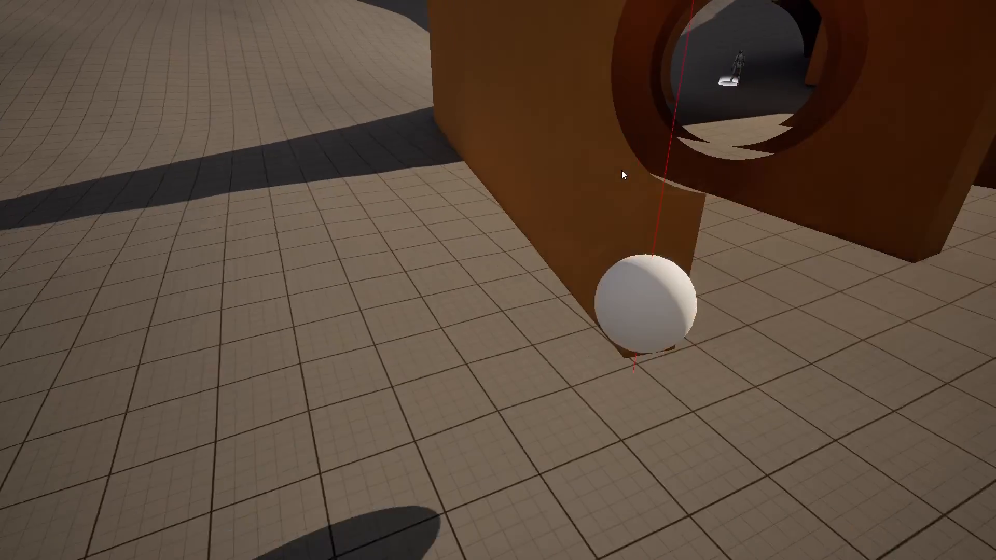
Move the camera above the stacked walls to examine how the mask cuts down to the character from overhead.
{"action": "key", "text": "w"}
{"action": "key", "text": "w"}
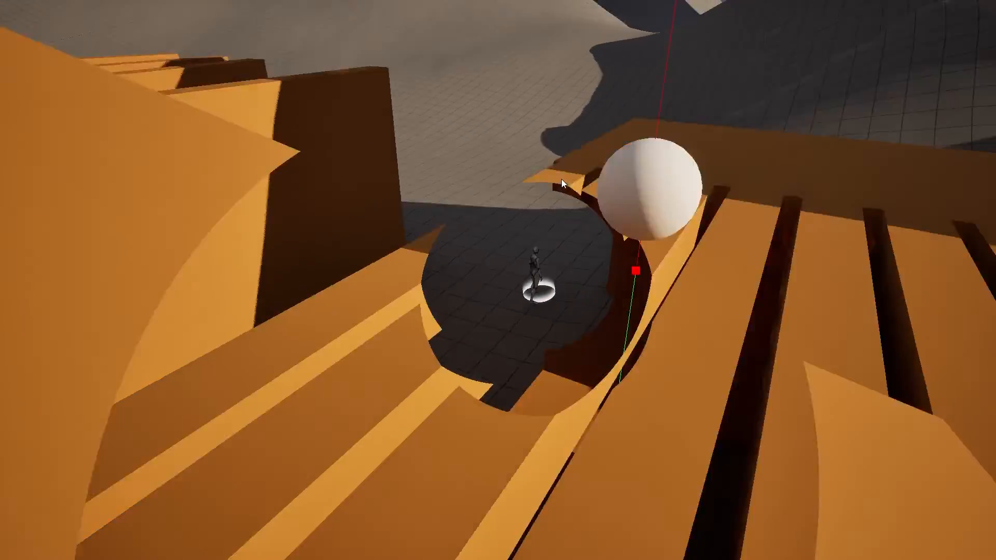
{"action": "key", "text": "a"}
{"action": "key", "text": "d"}
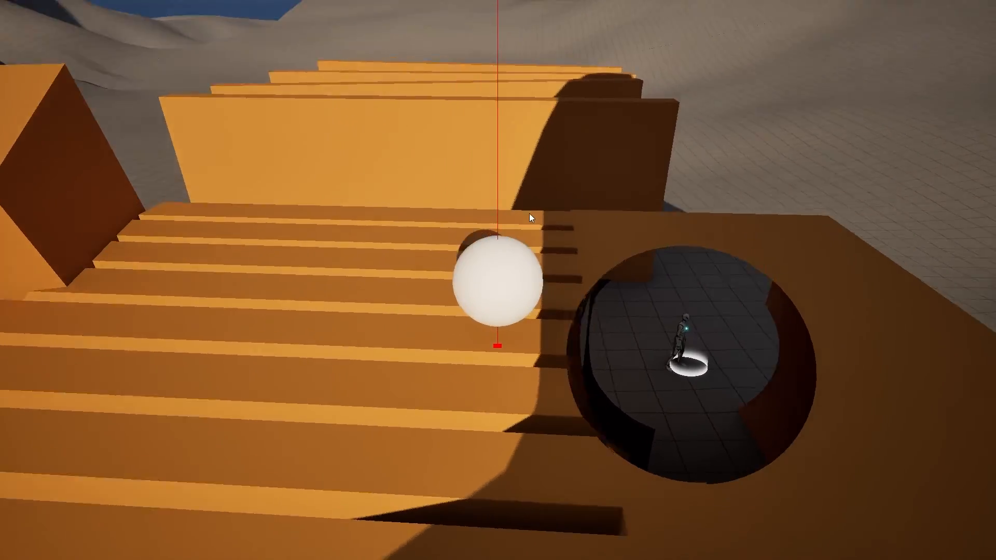
{"action": "key", "text": "a"}
{"action": "key", "text": "w"}
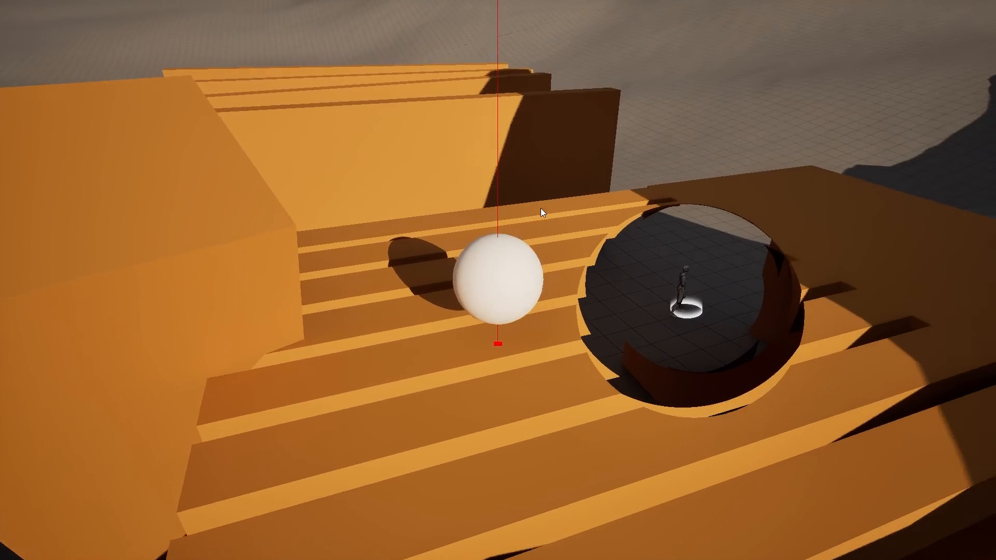
{"action": "key", "text": "d"}
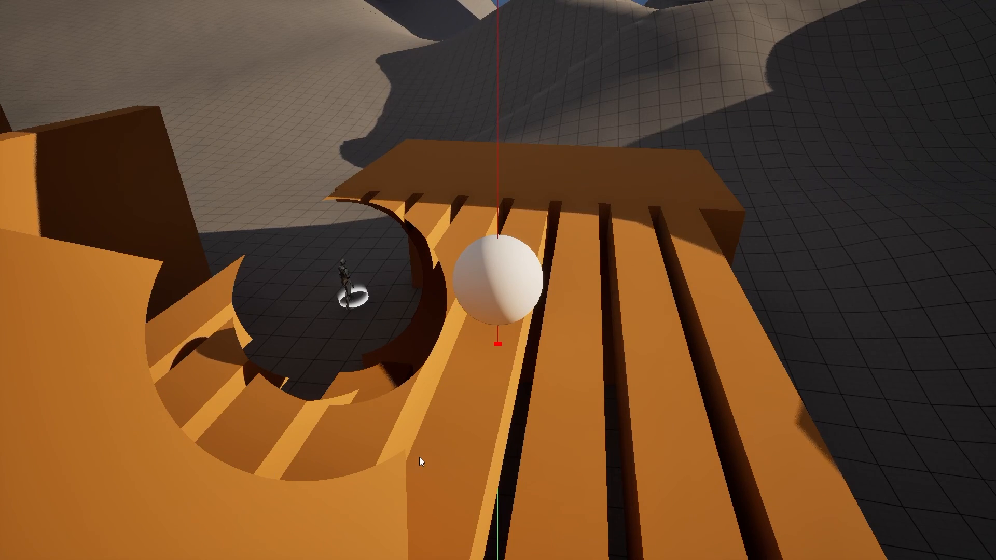
{"action": "key", "text": "d"}
Lower and zoom the camera close to the ground to examine the mask around the character at a shallow angle.
{"action": "middle_click_drag", "start_coordinate": [564, 384], "coordinate": [558, 250]}
{"action": "key", "text": "a"}
{"action": "scroll", "coordinate": [479, 294], "scroll_direction": "up", "scroll_amount": 3}
{"action": "key", "text": "a"}
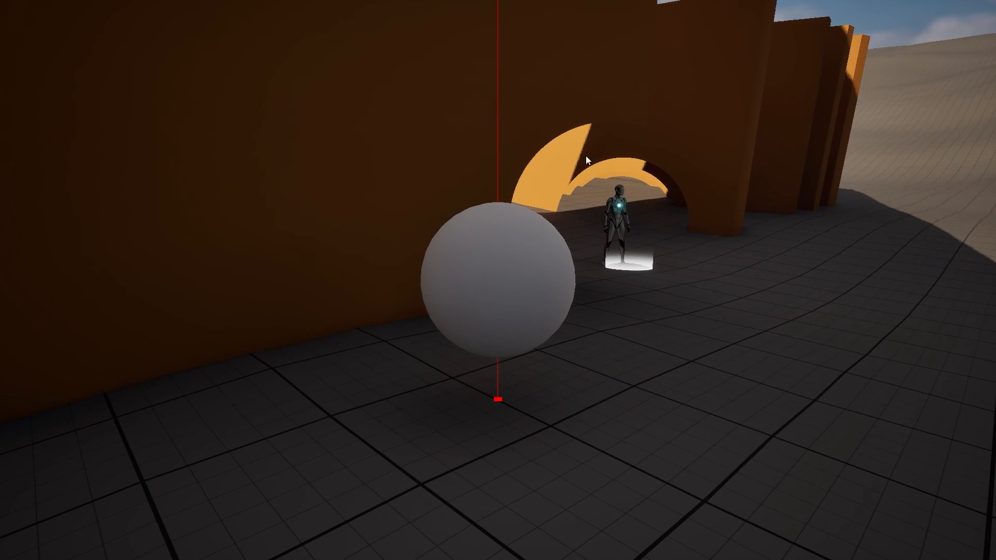
{"action": "key", "text": "s"}
{"action": "mouse_move", "coordinate": [629, 268]}
{"action": "middle_mouse_down"}
{"action": "mouse_move", "coordinate": [643, 263]}
{"action": "mouse_move", "coordinate": [621, 253]}
{"action": "middle_mouse_up"}
{"action": "key", "text": "a"}
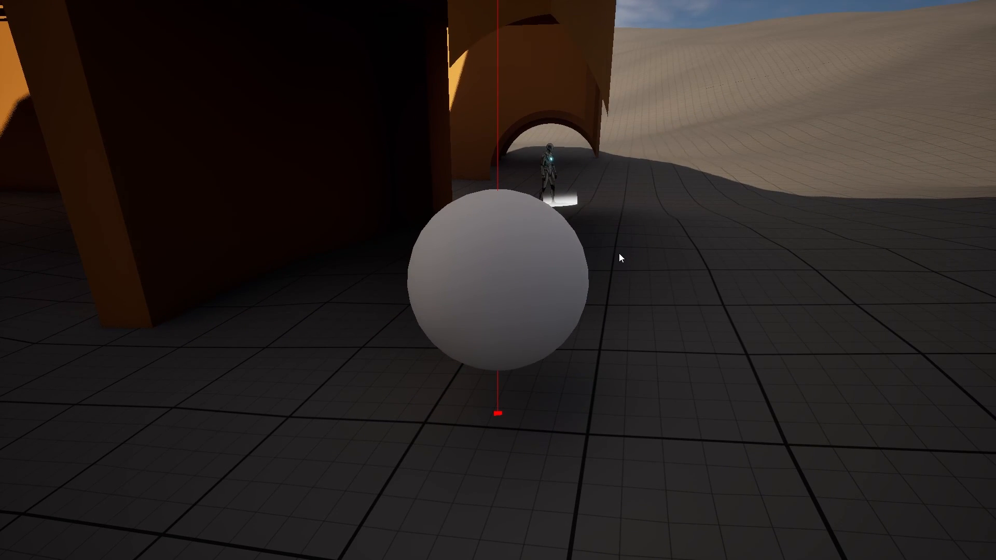